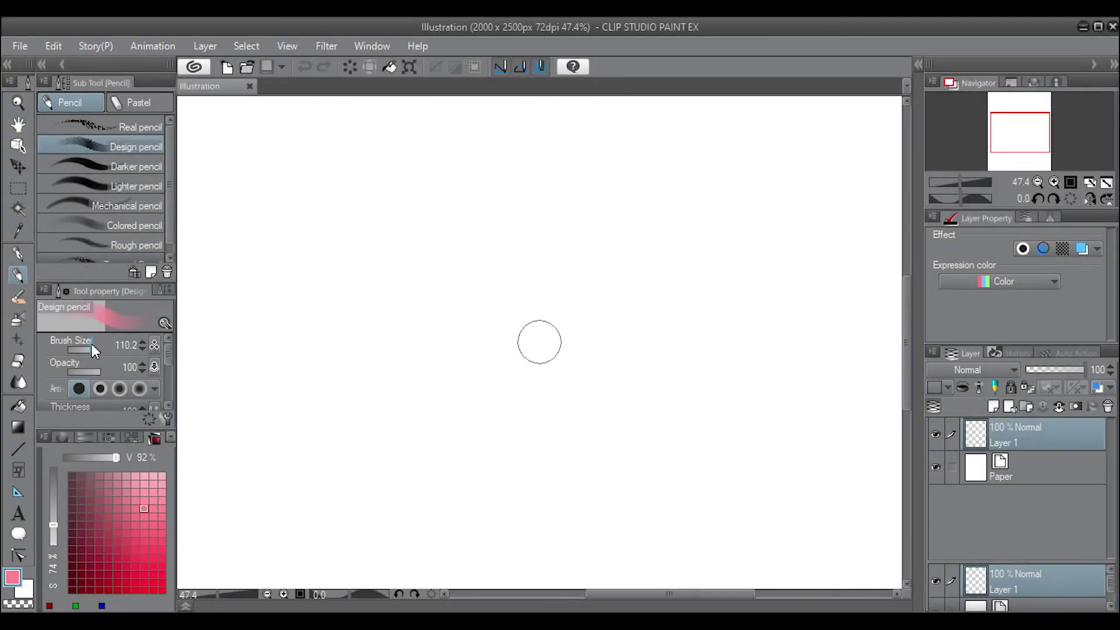
Step: Paint a first pink stroke in the upper left with a large, soft Colored pencil
{"action": "mouse_move", "coordinate": [295, 170]}
{"action": "left_mouse_down"}
{"action": "mouse_move", "coordinate": [290, 188]}
{"action": "mouse_move", "coordinate": [326, 158]}
{"action": "mouse_move", "coordinate": [313, 160]}
{"action": "left_mouse_up"}
{"action": "left_click", "coordinate": [136, 166]}
{"action": "scroll", "coordinate": [172, 239], "scroll_direction": "down", "scroll_amount": 1}
{"action": "scroll", "coordinate": [172, 239], "scroll_direction": "down", "scroll_amount": 1}
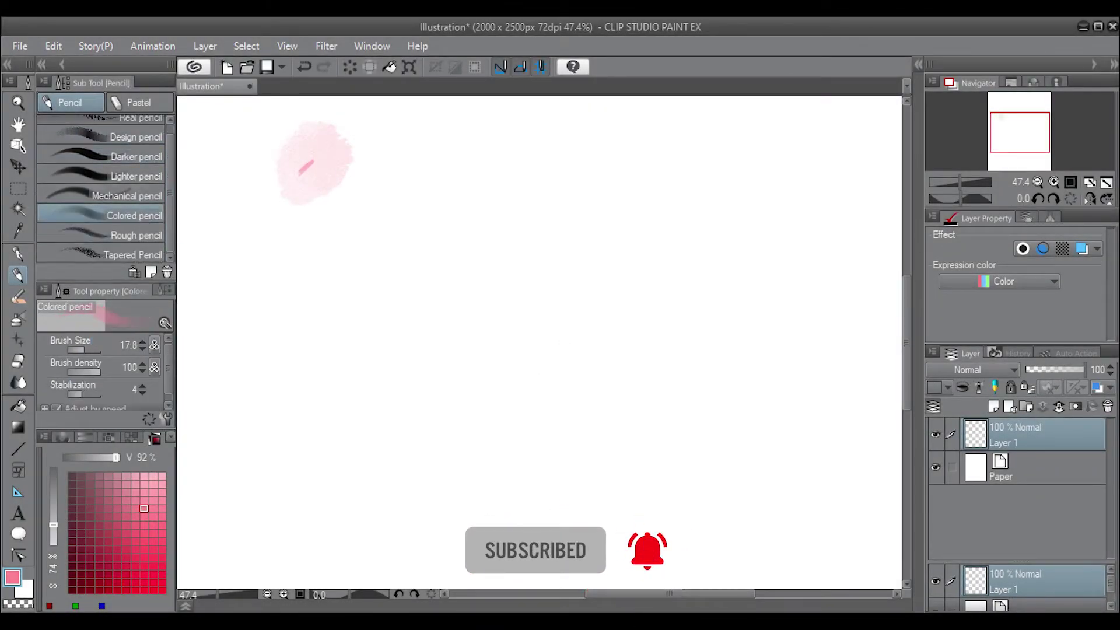
{"action": "left_click", "coordinate": [142, 215]}
{"action": "mouse_move", "coordinate": [289, 179]}
{"action": "left_mouse_down"}
{"action": "mouse_move", "coordinate": [329, 170]}
{"action": "mouse_move", "coordinate": [329, 124]}
{"action": "mouse_move", "coordinate": [300, 138]}
{"action": "mouse_move", "coordinate": [310, 138]}
{"action": "mouse_move", "coordinate": [305, 167]}
{"action": "mouse_move", "coordinate": [287, 170]}
{"action": "left_mouse_up"}
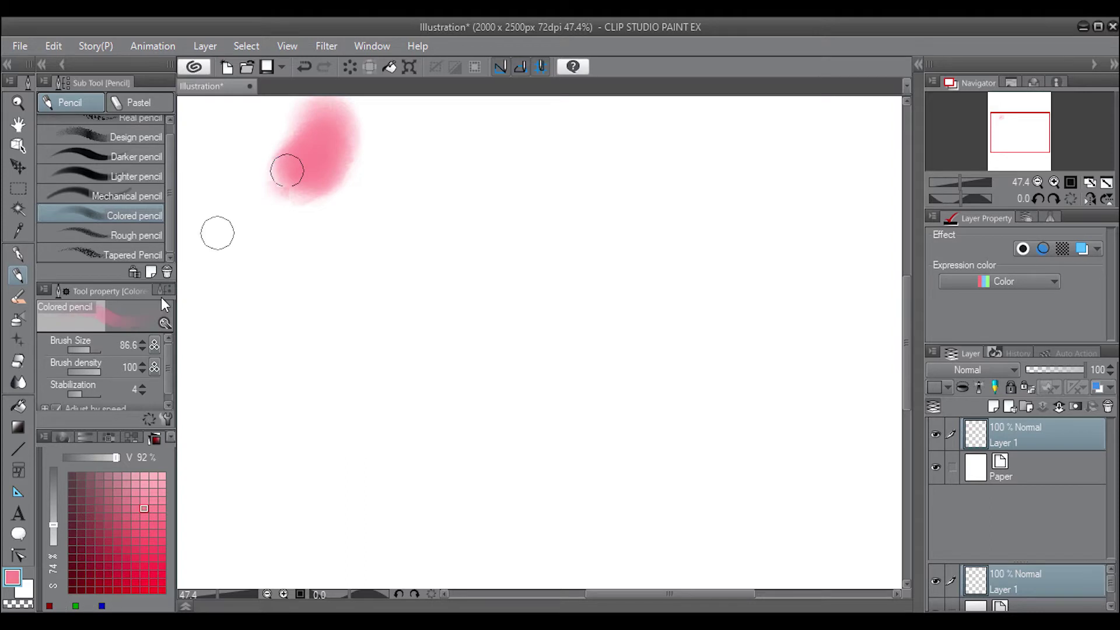
Step: Deepen the petal's left end with darker red, adding a dark pink stroke
{"action": "left_click", "coordinate": [115, 513]}
{"action": "left_click_drag", "start_coordinate": [116, 457], "coordinate": [121, 457]}
{"action": "mouse_move", "coordinate": [280, 183]}
{"action": "left_mouse_down"}
{"action": "mouse_move", "coordinate": [238, 175]}
{"action": "mouse_move", "coordinate": [262, 168]}
{"action": "left_mouse_up"}
{"action": "left_click", "coordinate": [87, 351]}
{"action": "key", "text": "b"}
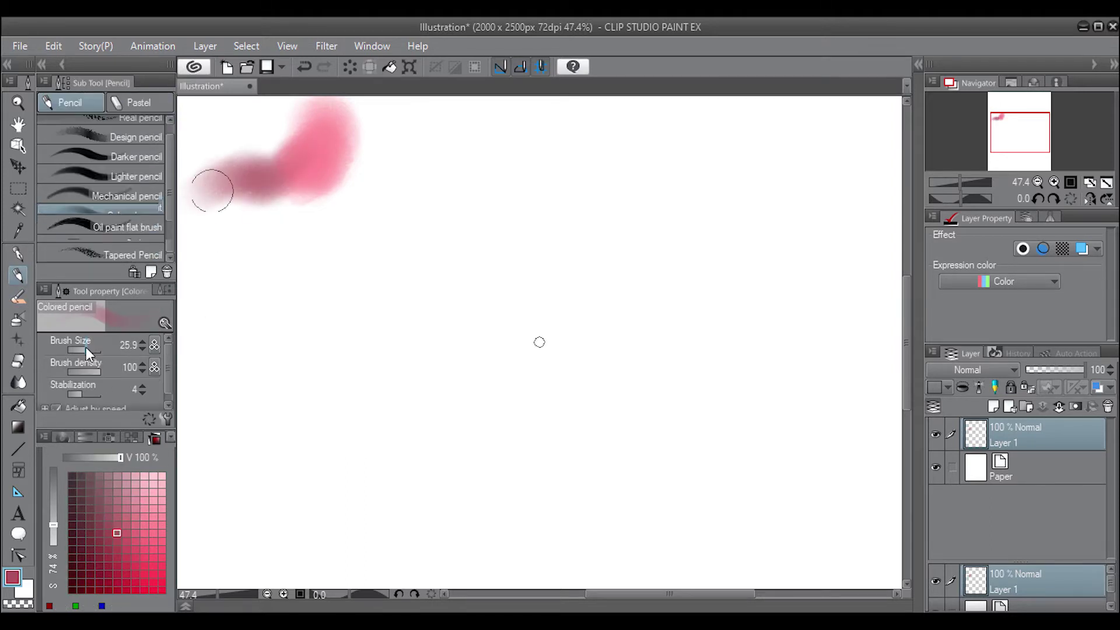
{"action": "left_click_drag", "start_coordinate": [205, 191], "coordinate": [232, 177]}
Step: Darken the left end of the petal stroke again with the coloured pencil
{"action": "key", "text": "p"}
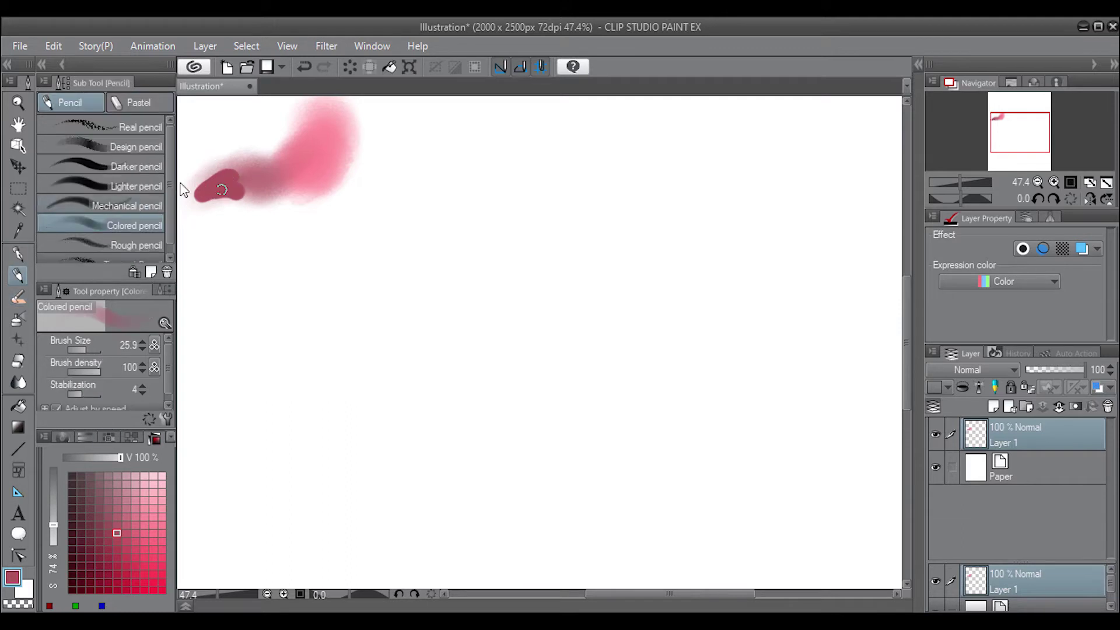
{"action": "key", "text": "p"}
{"action": "left_click", "coordinate": [19, 276]}
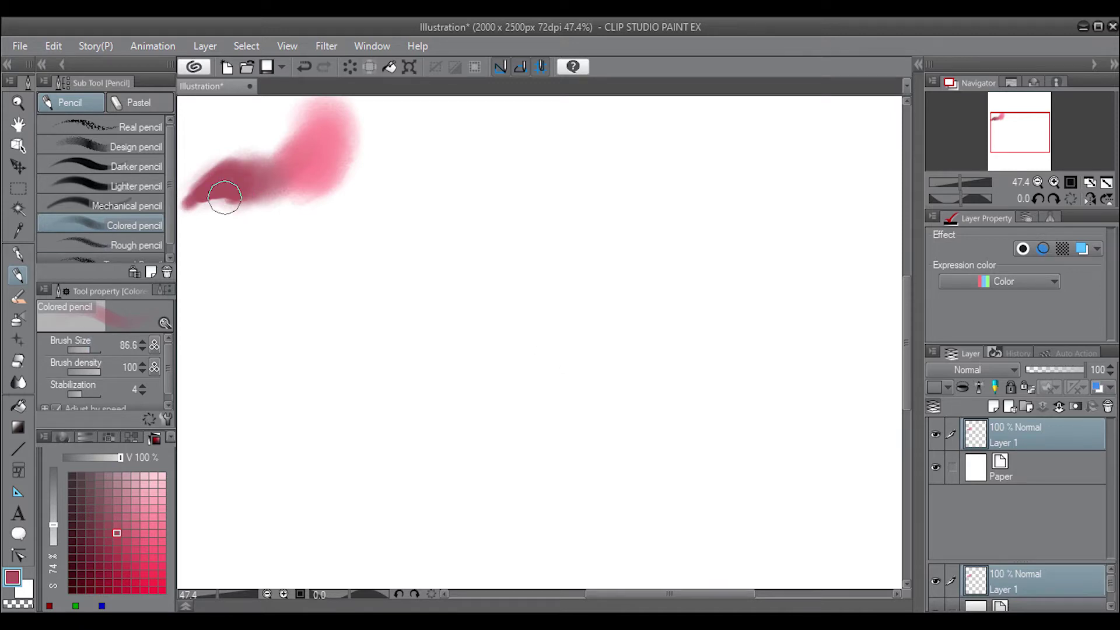
{"action": "left_click_drag", "start_coordinate": [236, 195], "coordinate": [232, 187]}
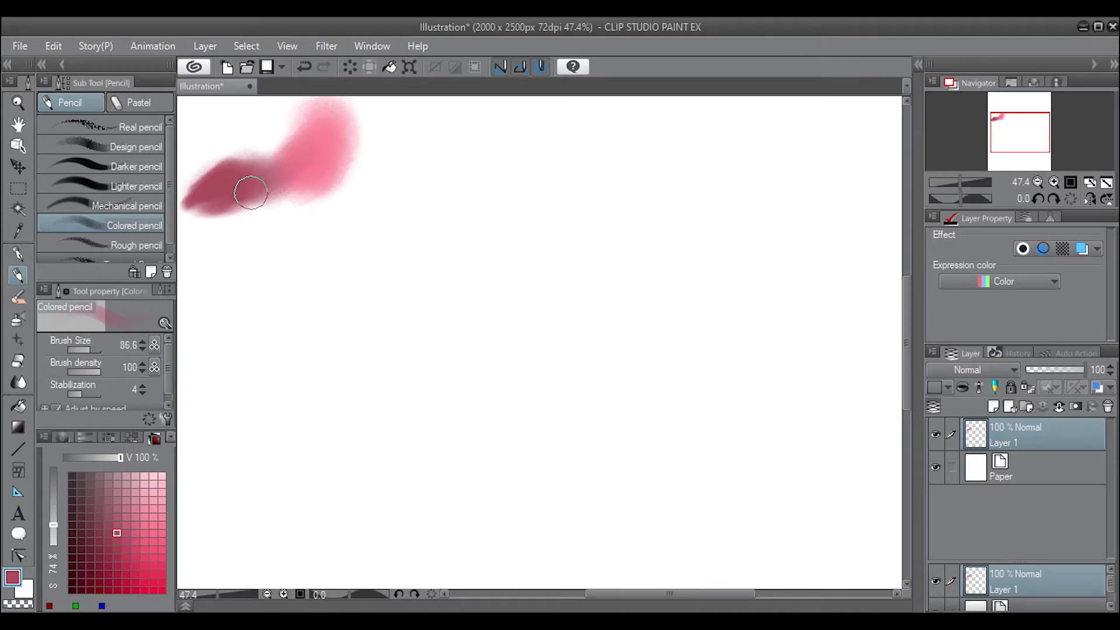
Step: Lighten the petal's upper middle, upper left and lower left with light pink
{"action": "left_click", "coordinate": [300, 116], "text": "alt"}
{"action": "mouse_move", "coordinate": [300, 117]}
{"action": "left_mouse_down"}
{"action": "mouse_move", "coordinate": [268, 142]}
{"action": "mouse_move", "coordinate": [250, 138]}
{"action": "mouse_move", "coordinate": [252, 154]}
{"action": "mouse_move", "coordinate": [302, 105]}
{"action": "mouse_move", "coordinate": [250, 135]}
{"action": "mouse_move", "coordinate": [260, 150]}
{"action": "mouse_move", "coordinate": [312, 105]}
{"action": "mouse_move", "coordinate": [267, 156]}
{"action": "left_mouse_up"}
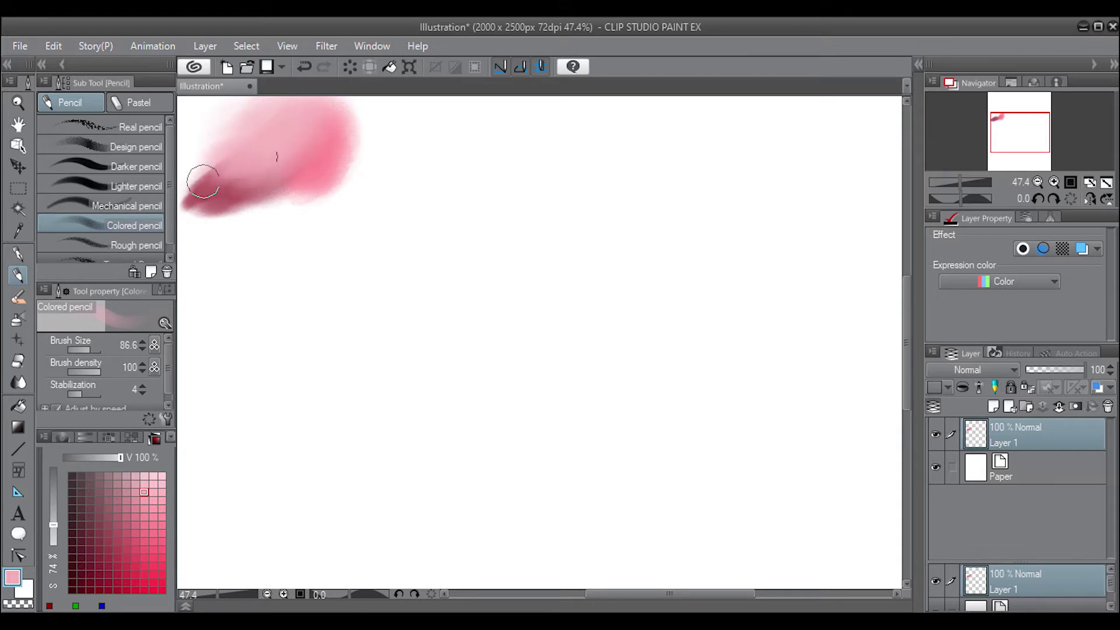
{"action": "left_click_drag", "start_coordinate": [203, 182], "coordinate": [274, 117]}
{"action": "left_click_drag", "start_coordinate": [200, 162], "coordinate": [251, 163]}
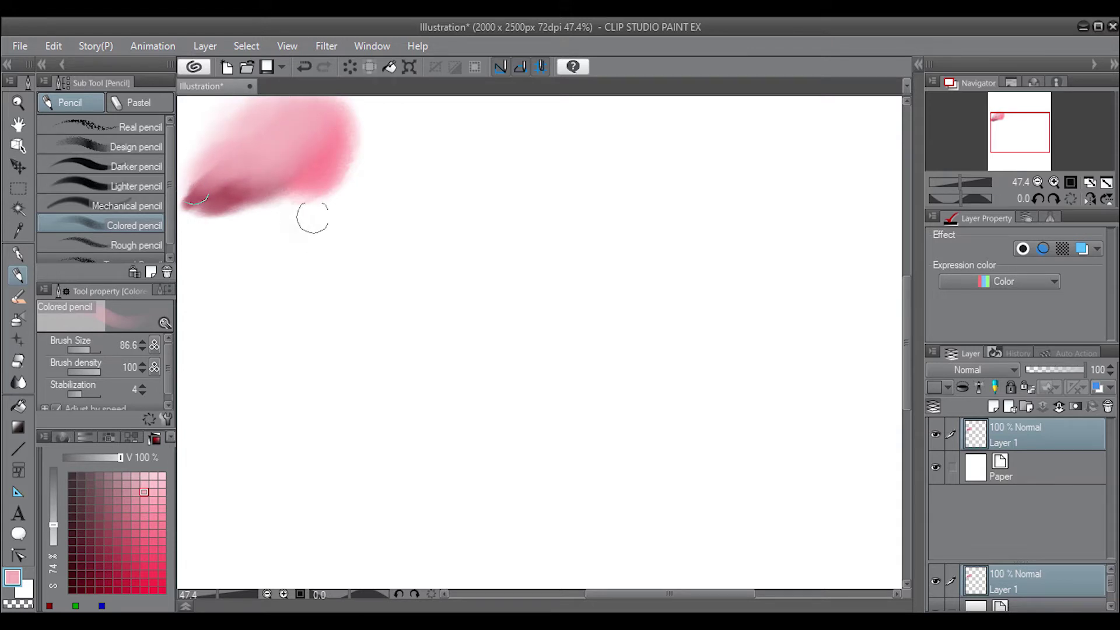
Step: Add a dark red blob right of the petal and darken its base with a fine brush
{"action": "mouse_move", "coordinate": [312, 216]}
{"action": "left_mouse_down"}
{"action": "mouse_move", "coordinate": [300, 222]}
{"action": "mouse_move", "coordinate": [313, 234]}
{"action": "mouse_move", "coordinate": [284, 200]}
{"action": "mouse_move", "coordinate": [357, 220]}
{"action": "mouse_move", "coordinate": [388, 207]}
{"action": "mouse_move", "coordinate": [314, 212]}
{"action": "mouse_move", "coordinate": [337, 229]}
{"action": "mouse_move", "coordinate": [293, 182]}
{"action": "mouse_move", "coordinate": [326, 222]}
{"action": "mouse_move", "coordinate": [257, 193]}
{"action": "mouse_move", "coordinate": [198, 217]}
{"action": "mouse_move", "coordinate": [271, 193]}
{"action": "left_mouse_up"}
{"action": "left_click", "coordinate": [75, 350]}
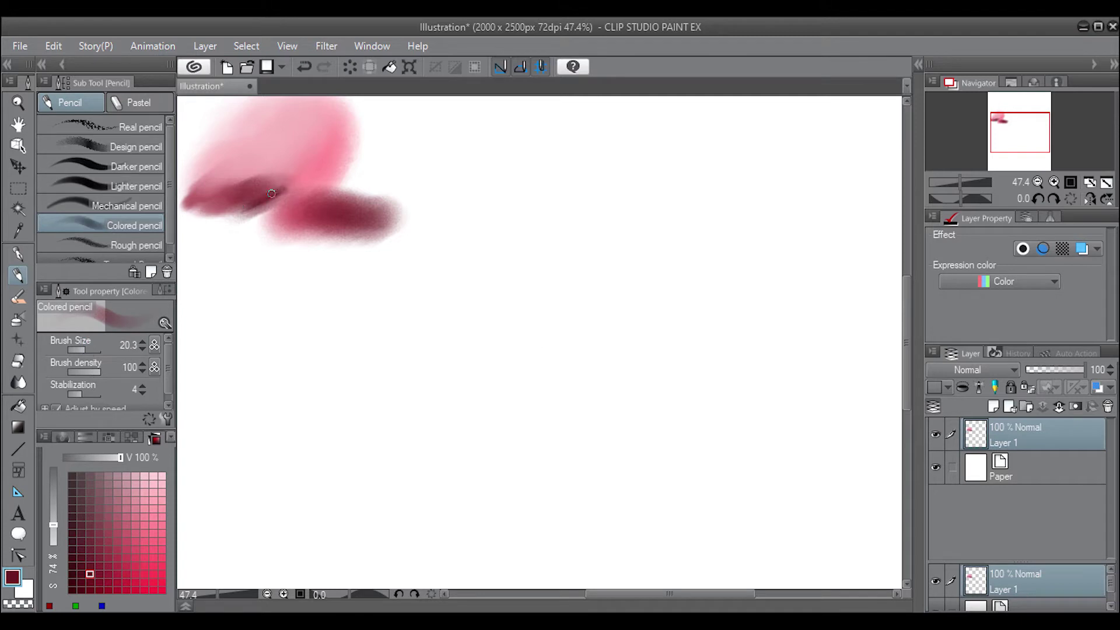
{"action": "left_click_drag", "start_coordinate": [191, 206], "coordinate": [178, 208]}
{"action": "left_click", "coordinate": [108, 550]}
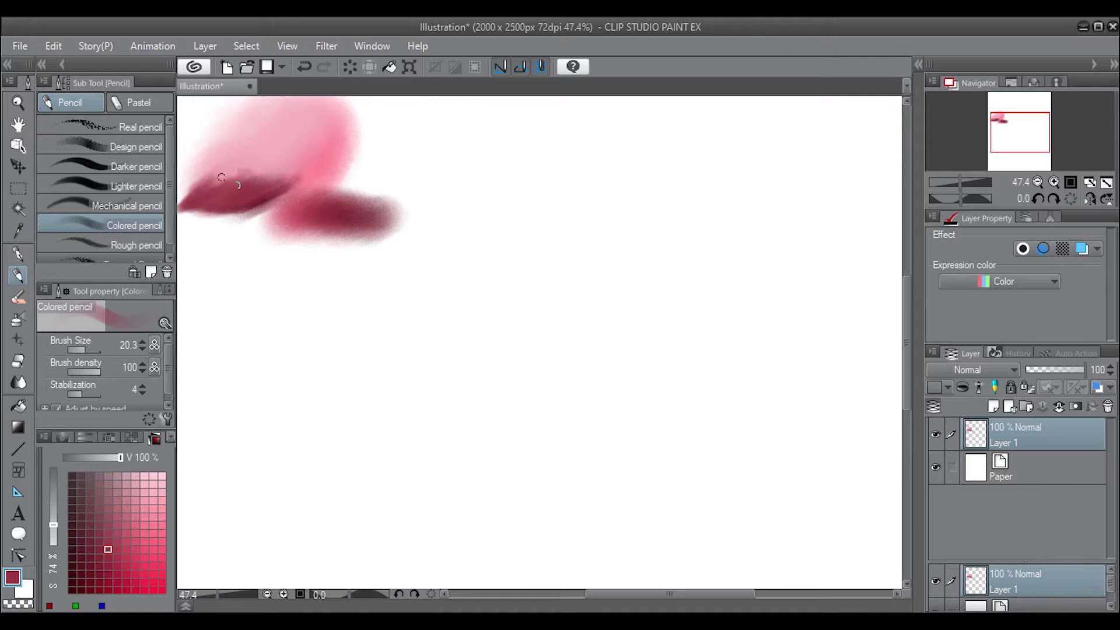
Step: Smudge the dark stroke into the pink petal with an enlarged Blend brush
{"action": "left_click", "coordinate": [18, 382]}
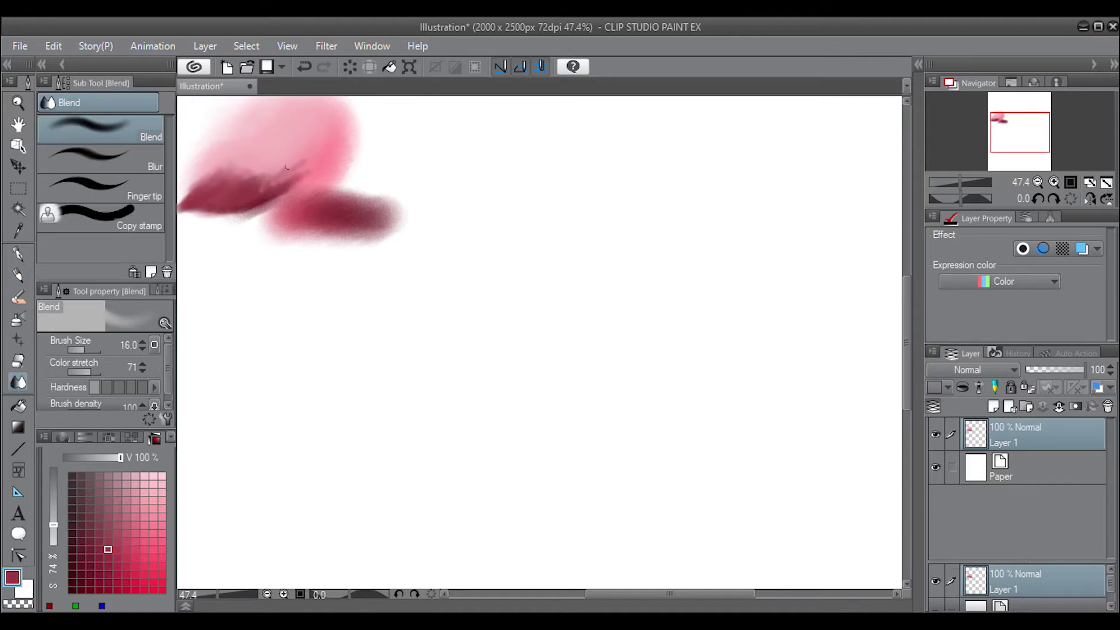
{"action": "left_click", "coordinate": [85, 348]}
{"action": "mouse_move", "coordinate": [282, 161]}
{"action": "left_mouse_down"}
{"action": "mouse_move", "coordinate": [225, 172]}
{"action": "mouse_move", "coordinate": [269, 143]}
{"action": "left_mouse_up"}
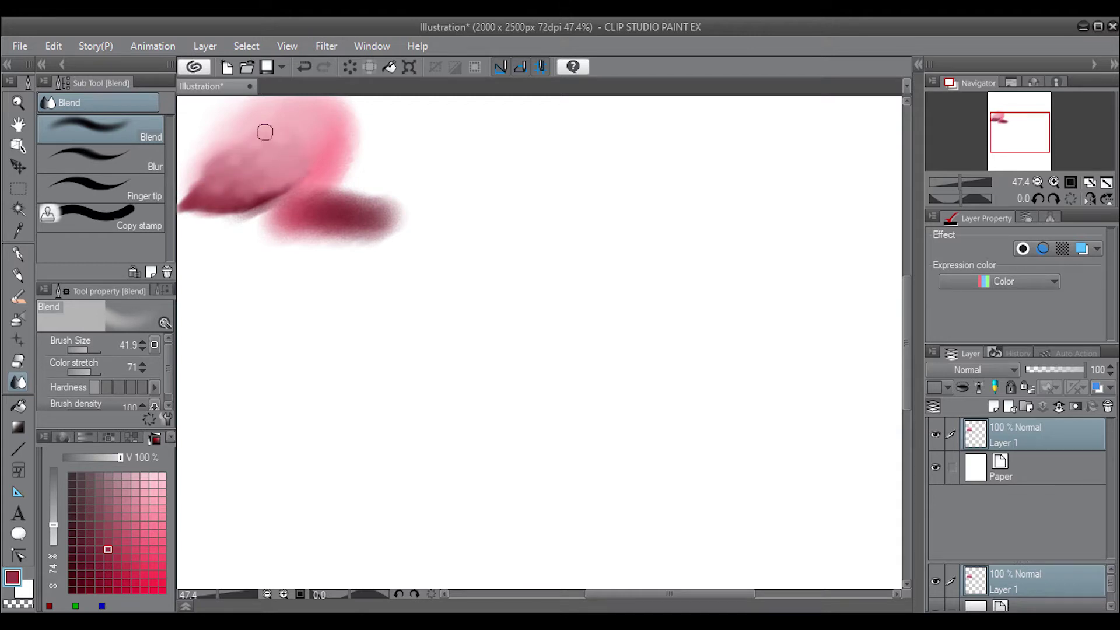
Step: Extend the crimson stroke to the right and dab pale pink at its tip
{"action": "left_click", "coordinate": [18, 254]}
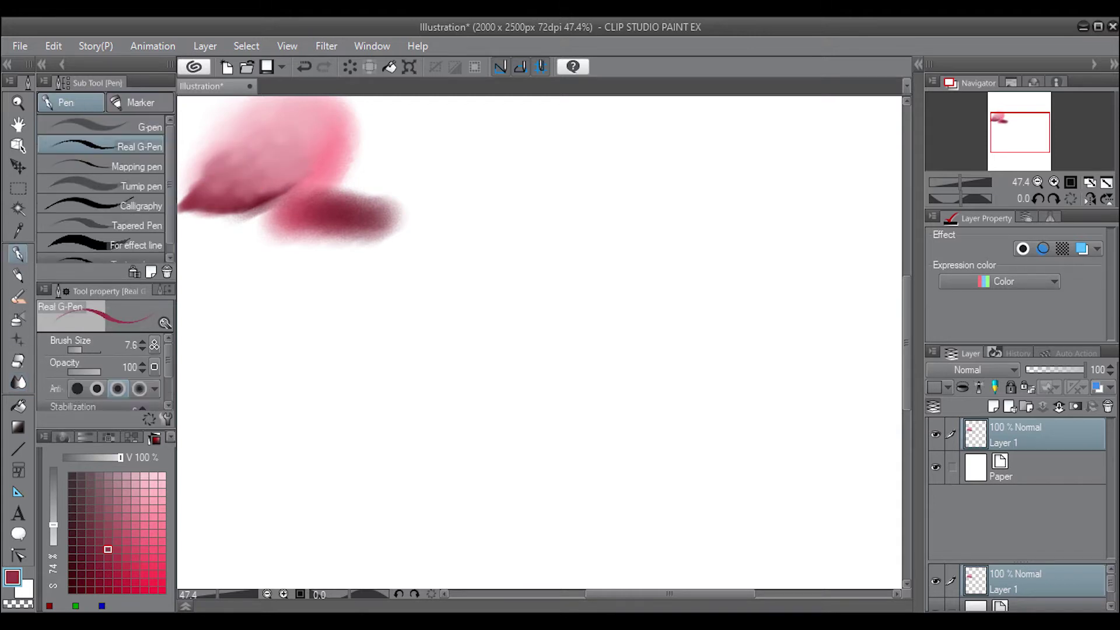
{"action": "left_click", "coordinate": [18, 274]}
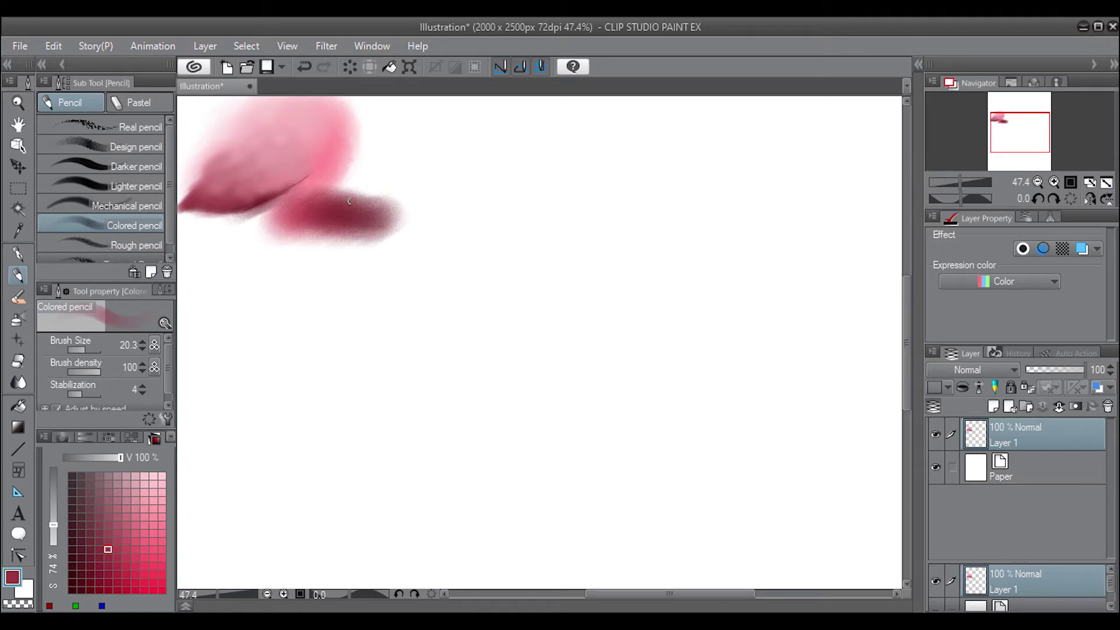
{"action": "left_click", "coordinate": [81, 549]}
{"action": "mouse_move", "coordinate": [388, 195]}
{"action": "left_mouse_down"}
{"action": "mouse_move", "coordinate": [341, 198]}
{"action": "mouse_move", "coordinate": [387, 197]}
{"action": "left_mouse_up"}
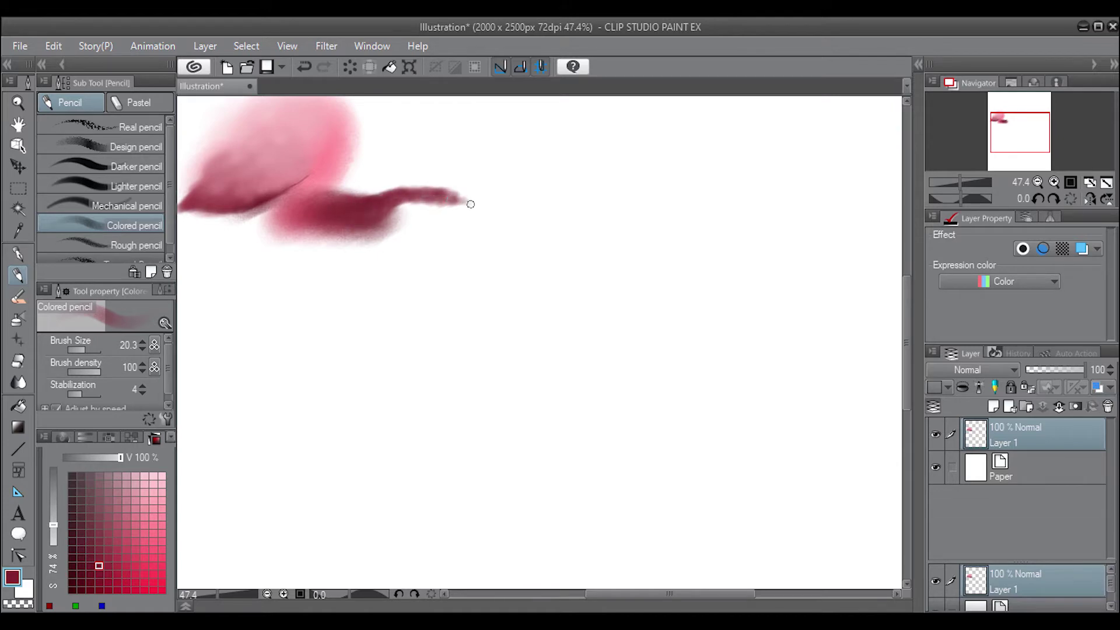
{"action": "left_click", "coordinate": [121, 147]}
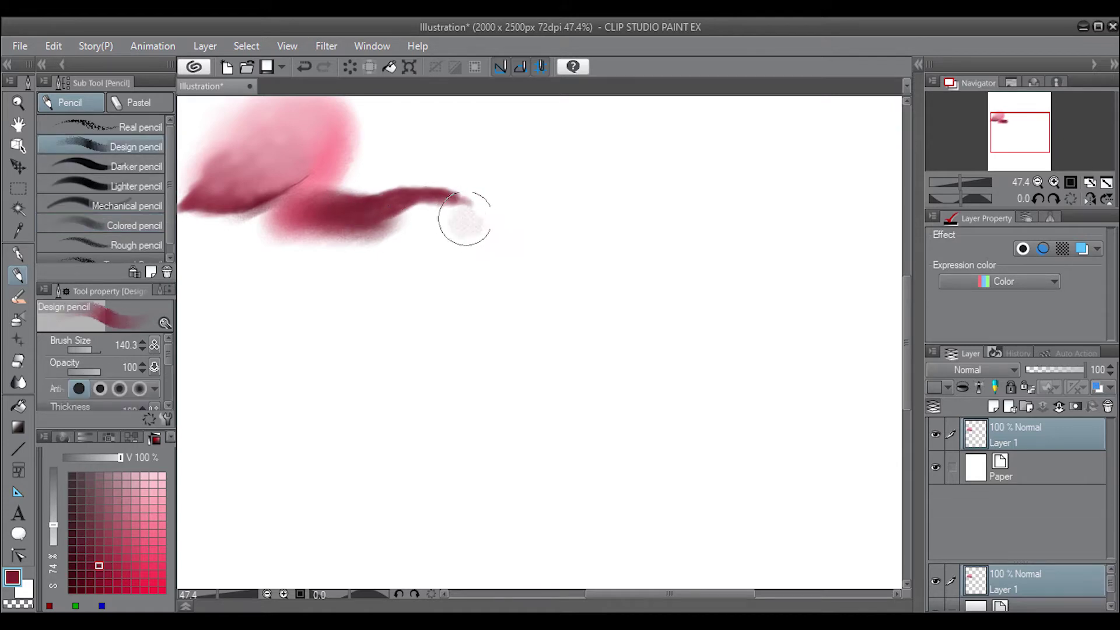
{"action": "mouse_move", "coordinate": [463, 217]}
{"action": "left_mouse_down"}
{"action": "mouse_move", "coordinate": [438, 220]}
{"action": "mouse_move", "coordinate": [468, 226]}
{"action": "mouse_move", "coordinate": [488, 187]}
{"action": "mouse_move", "coordinate": [495, 225]}
{"action": "mouse_move", "coordinate": [475, 243]}
{"action": "mouse_move", "coordinate": [492, 214]}
{"action": "left_mouse_up"}
Step: Paint a large Lighter-pencil pink petal below the crimson stroke and blend the stroke into it
{"action": "left_click", "coordinate": [136, 186]}
{"action": "left_click_drag", "start_coordinate": [107, 353], "coordinate": [85, 350]}
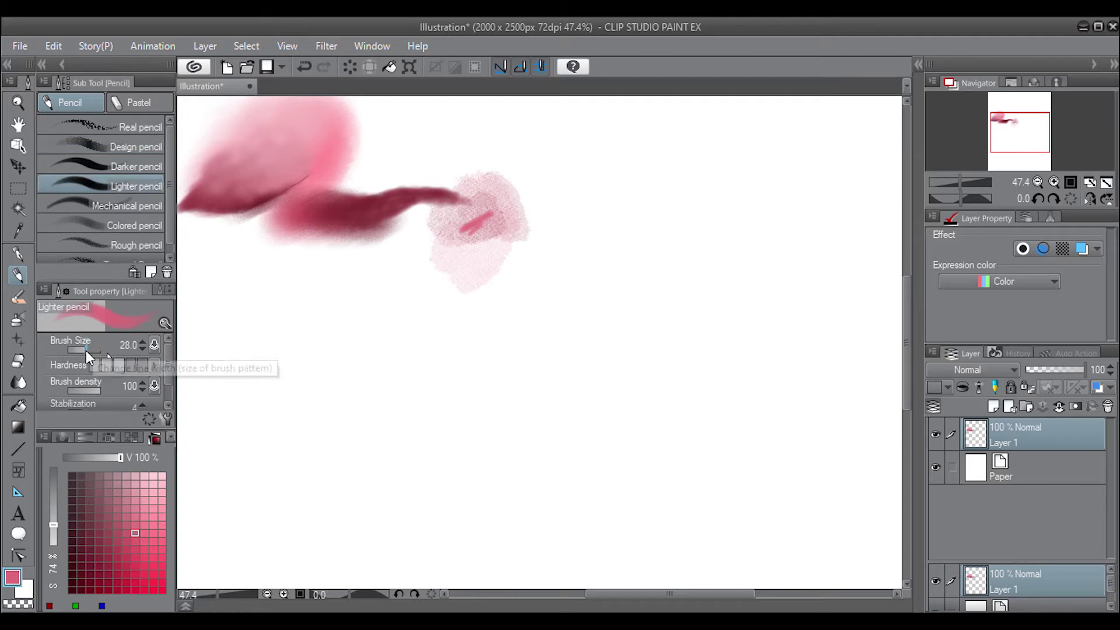
{"action": "mouse_move", "coordinate": [461, 231]}
{"action": "left_mouse_down"}
{"action": "mouse_move", "coordinate": [490, 210]}
{"action": "mouse_move", "coordinate": [482, 237]}
{"action": "mouse_move", "coordinate": [420, 220]}
{"action": "mouse_move", "coordinate": [449, 250]}
{"action": "mouse_move", "coordinate": [425, 267]}
{"action": "mouse_move", "coordinate": [376, 247]}
{"action": "mouse_move", "coordinate": [307, 249]}
{"action": "mouse_move", "coordinate": [325, 275]}
{"action": "mouse_move", "coordinate": [337, 237]}
{"action": "mouse_move", "coordinate": [301, 259]}
{"action": "left_mouse_up"}
{"action": "left_click", "coordinate": [18, 382]}
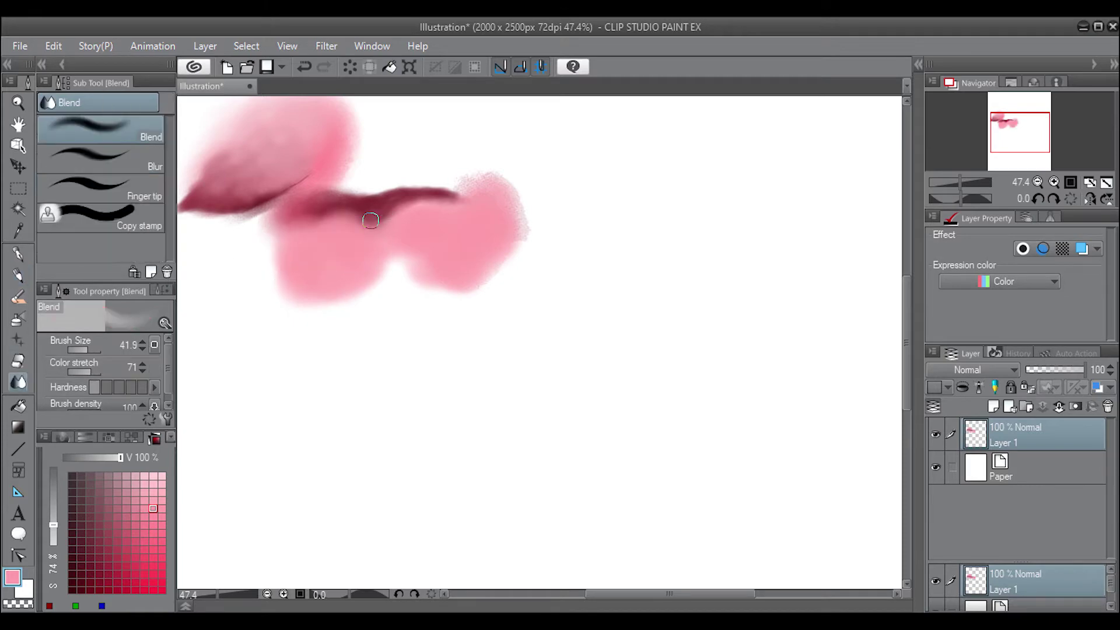
{"action": "mouse_move", "coordinate": [370, 218]}
{"action": "left_mouse_down"}
{"action": "mouse_move", "coordinate": [445, 187]}
{"action": "mouse_move", "coordinate": [389, 221]}
{"action": "left_mouse_up"}
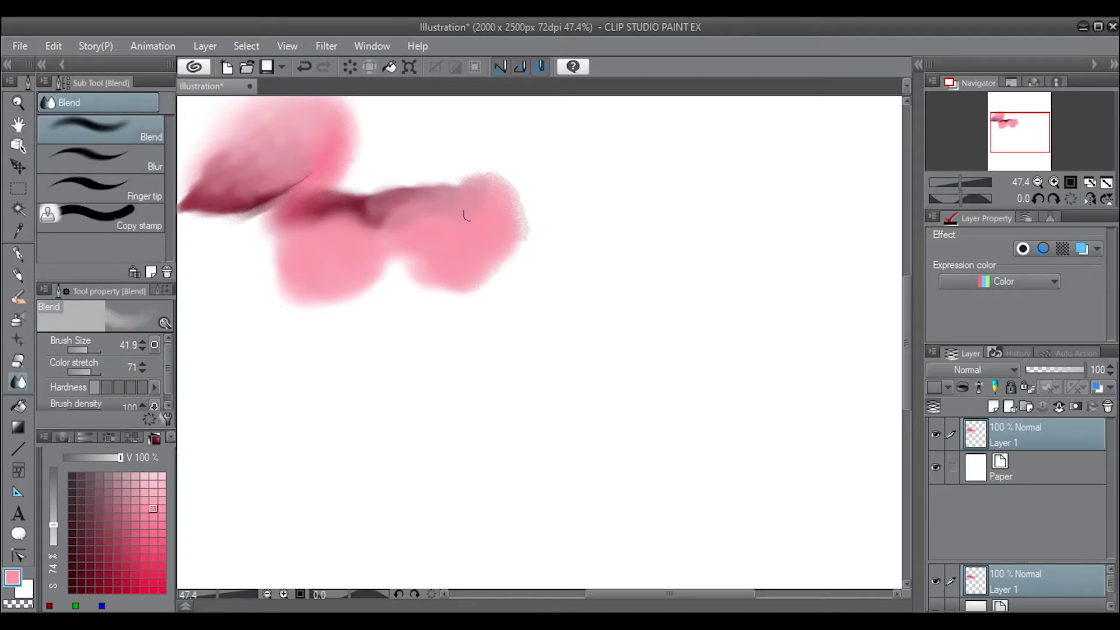
{"action": "left_click_drag", "start_coordinate": [464, 216], "coordinate": [328, 224]}
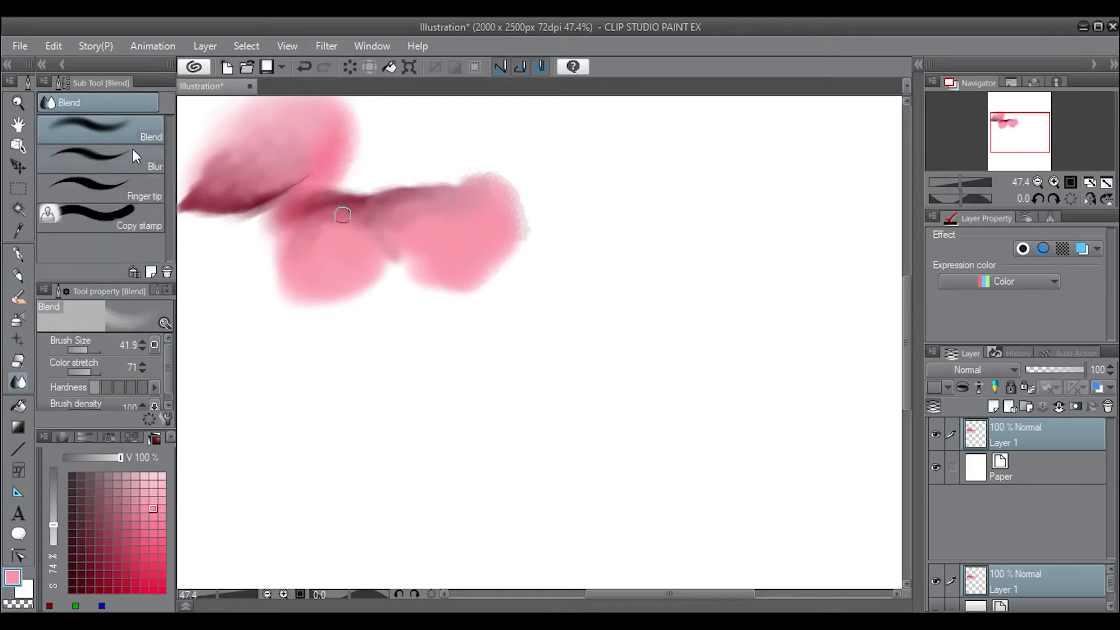
Step: Dab pink onto the petal's middle and a light watercolour stroke on the lower petal
{"action": "key", "text": "b"}
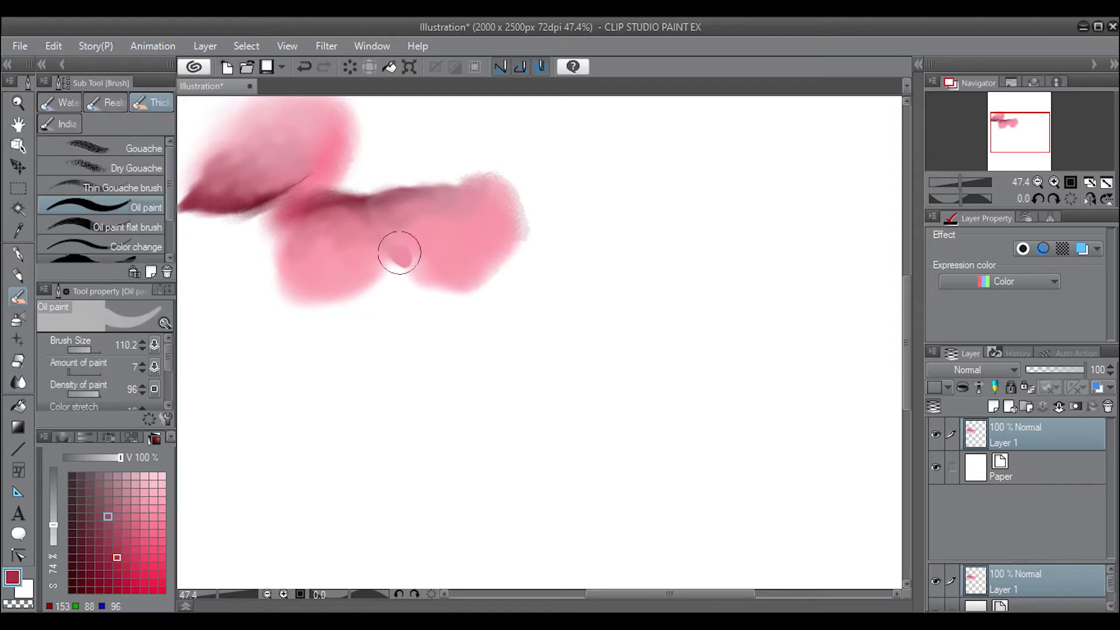
{"action": "left_click_drag", "start_coordinate": [392, 239], "coordinate": [417, 264]}
{"action": "left_click", "coordinate": [398, 232], "text": "alt"}
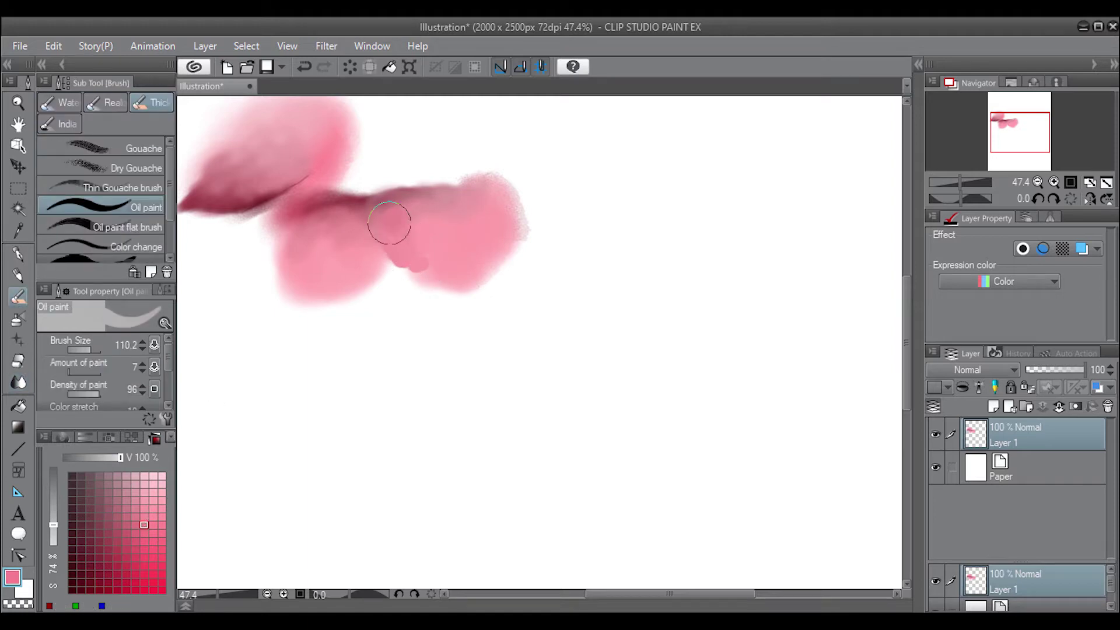
{"action": "left_click", "coordinate": [66, 103]}
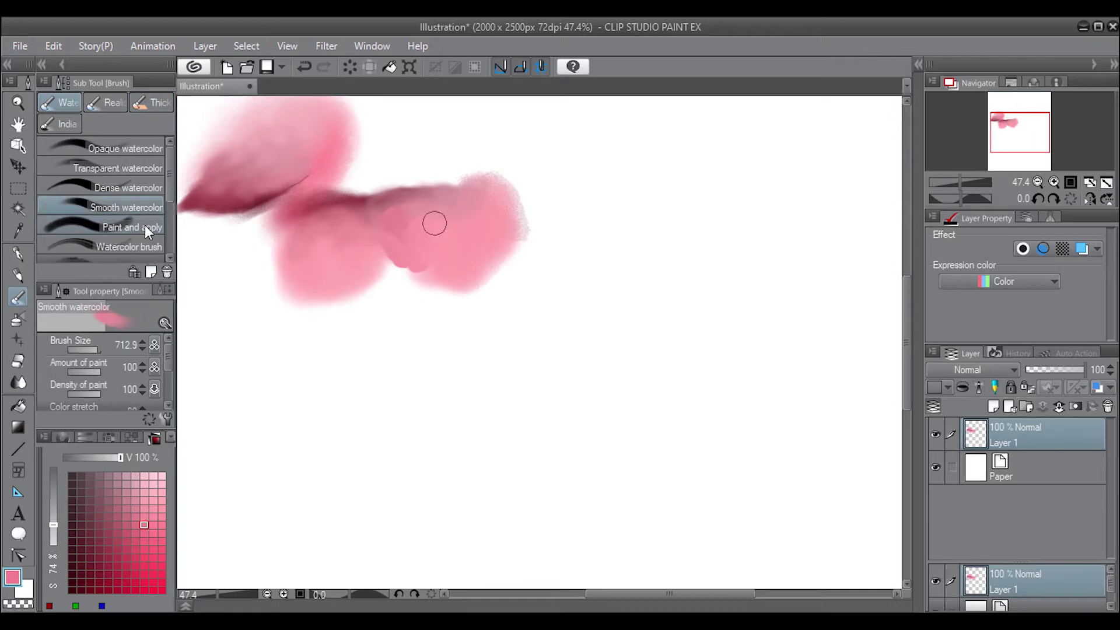
{"action": "mouse_move", "coordinate": [413, 270]}
{"action": "left_mouse_down"}
{"action": "mouse_move", "coordinate": [429, 293]}
{"action": "mouse_move", "coordinate": [391, 226]}
{"action": "left_mouse_up"}
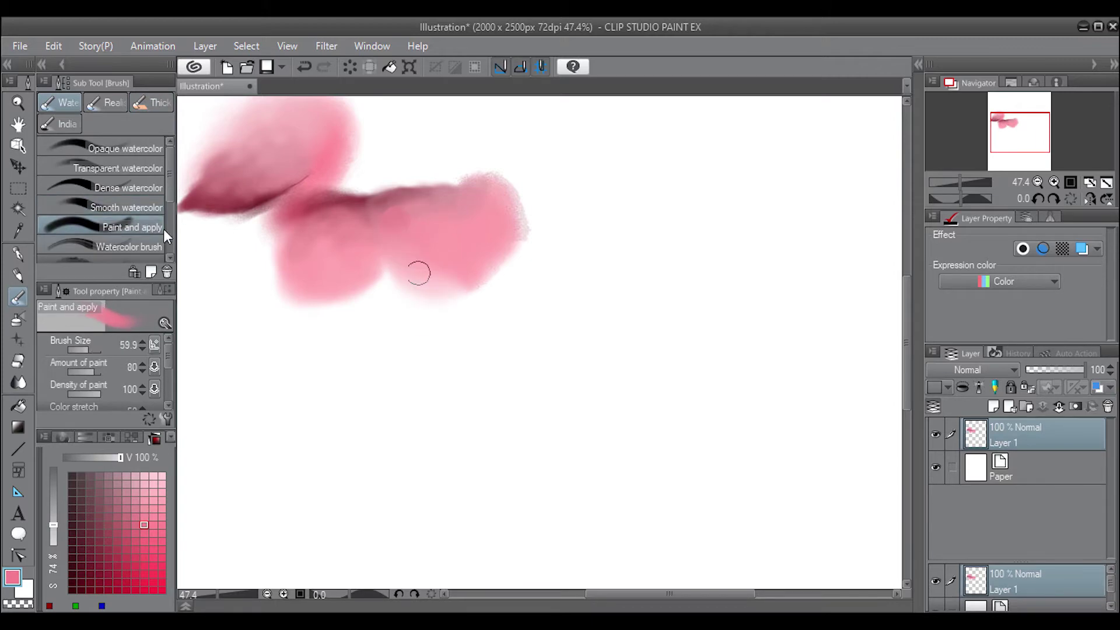
Step: Try several watercolour brushes, adding pink along the upper right and a dark red stroke
{"action": "scroll", "coordinate": [165, 230], "scroll_direction": "down", "scroll_amount": 3}
{"action": "left_click", "coordinate": [156, 187]}
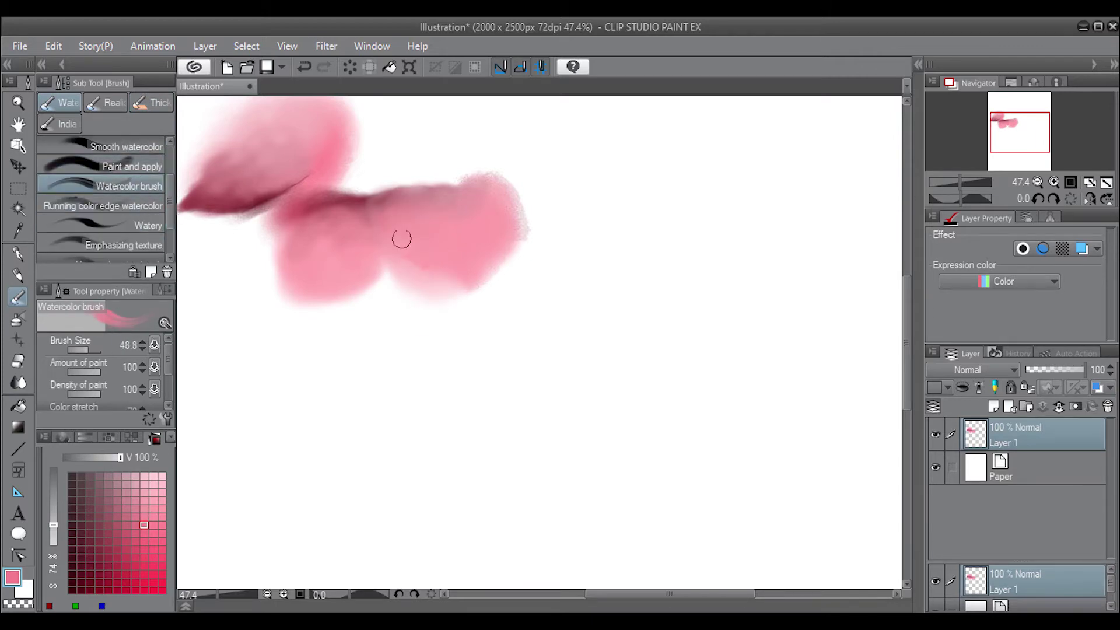
{"action": "mouse_move", "coordinate": [470, 175]}
{"action": "left_mouse_down"}
{"action": "mouse_move", "coordinate": [523, 214]}
{"action": "mouse_move", "coordinate": [514, 255]}
{"action": "mouse_move", "coordinate": [476, 276]}
{"action": "left_mouse_up"}
{"action": "left_click", "coordinate": [133, 168]}
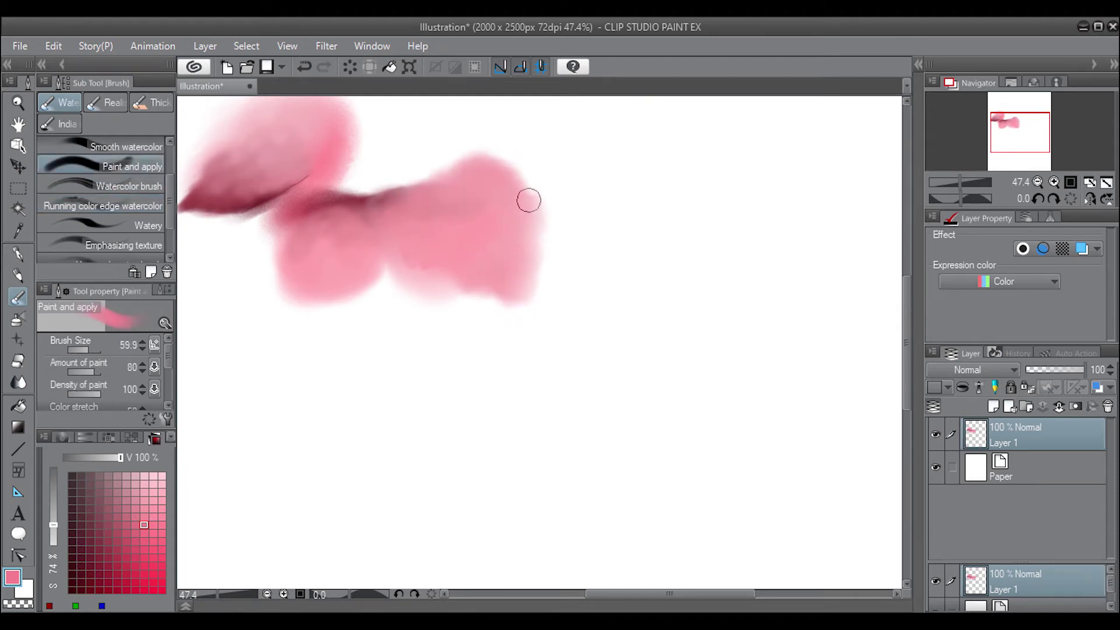
{"action": "left_click", "coordinate": [91, 532]}
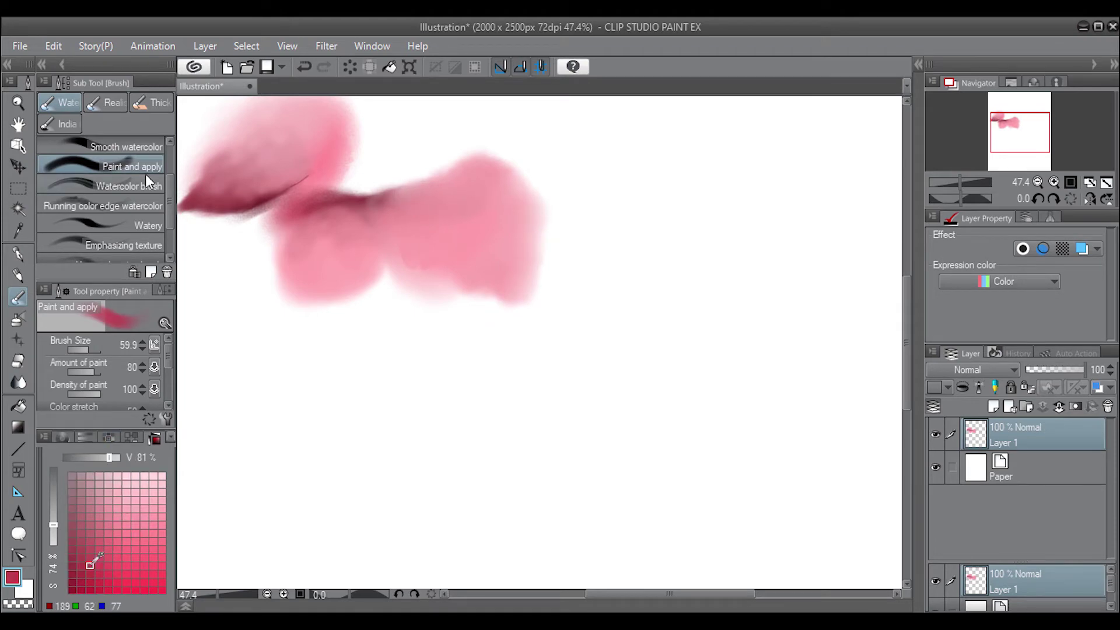
{"action": "scroll", "coordinate": [149, 182], "scroll_direction": "up", "scroll_amount": 3}
{"action": "left_click", "coordinate": [128, 188]}
{"action": "mouse_move", "coordinate": [424, 199]}
{"action": "left_mouse_down"}
{"action": "mouse_move", "coordinate": [397, 205]}
{"action": "mouse_move", "coordinate": [513, 199]}
{"action": "mouse_move", "coordinate": [501, 201]}
{"action": "left_mouse_up"}
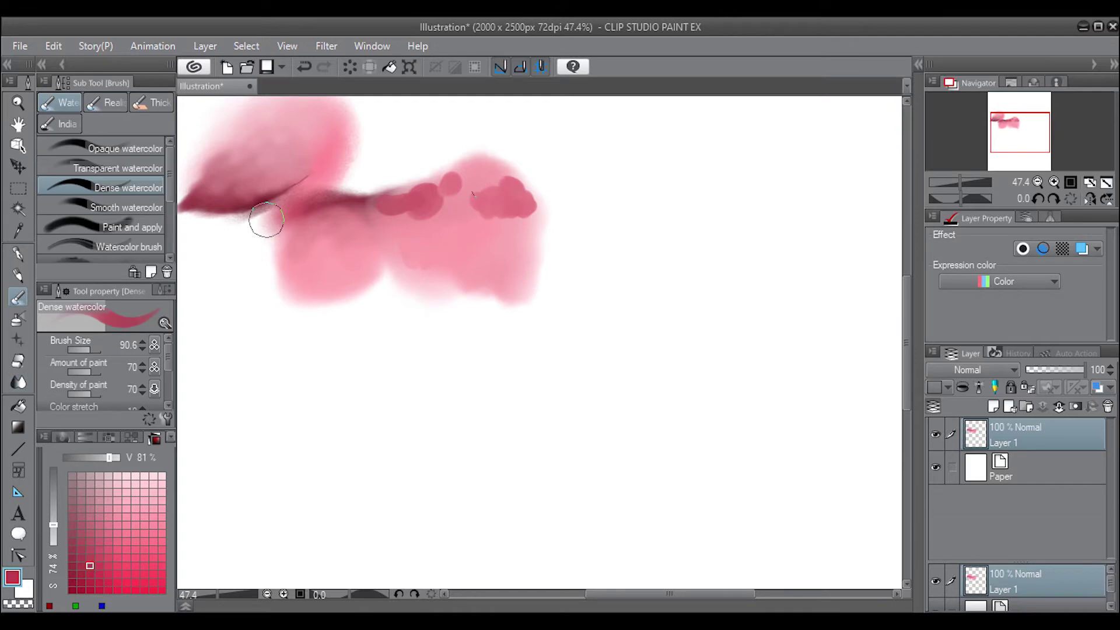
{"action": "key", "text": "j"}
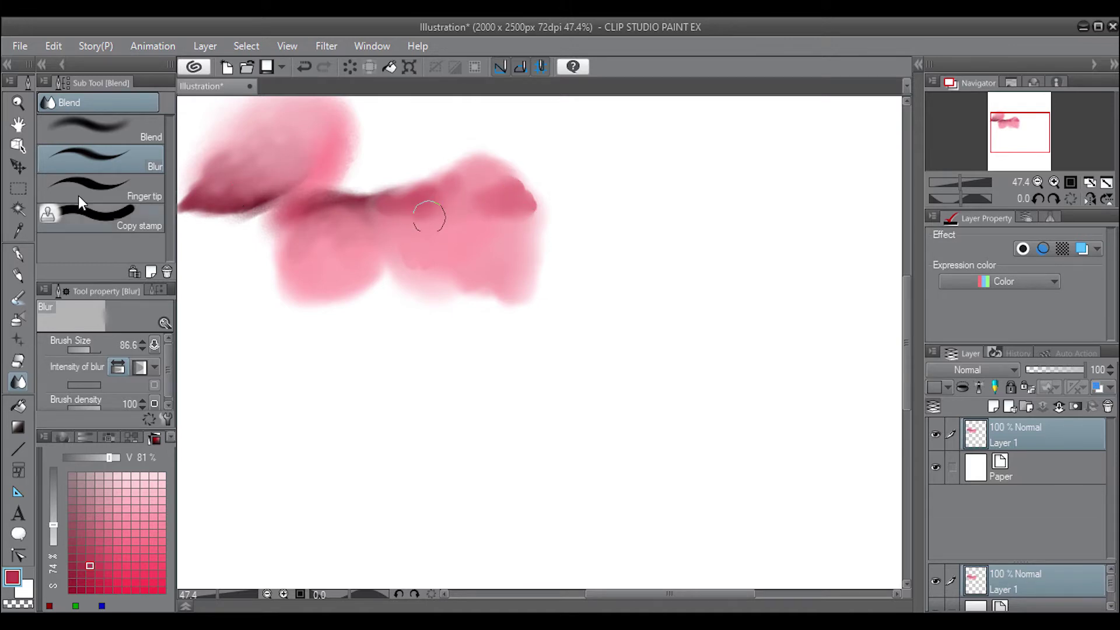
Step: Try the Wet bleed blender, then settle on the Watery watercolour brush
{"action": "left_click", "coordinate": [18, 298]}
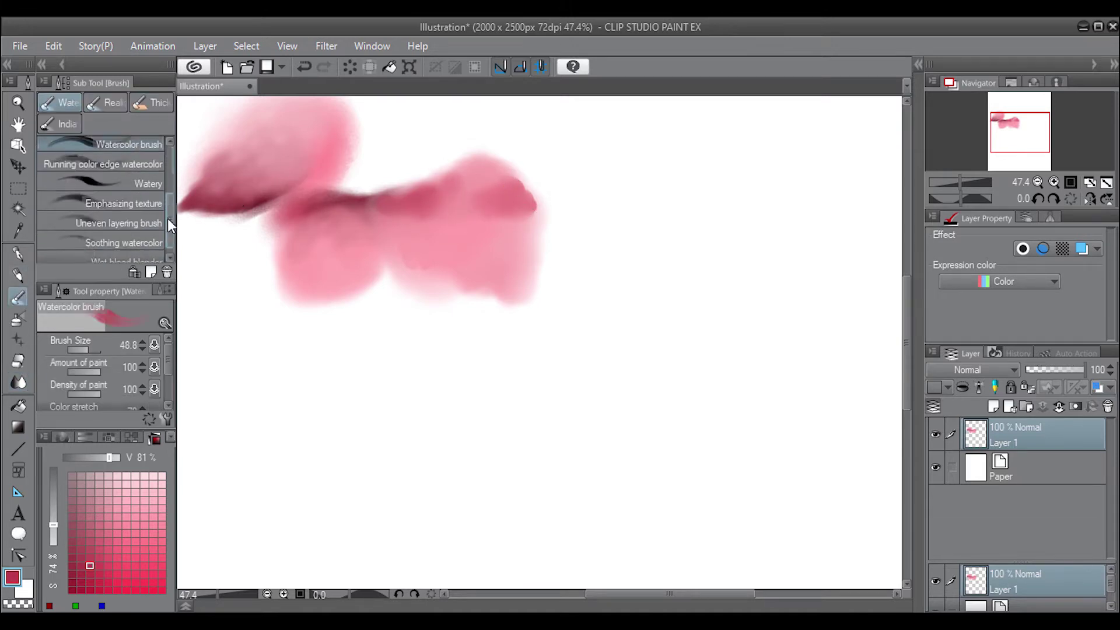
{"action": "scroll", "coordinate": [167, 218], "scroll_direction": "down", "scroll_amount": 2}
{"action": "left_click", "coordinate": [146, 258]}
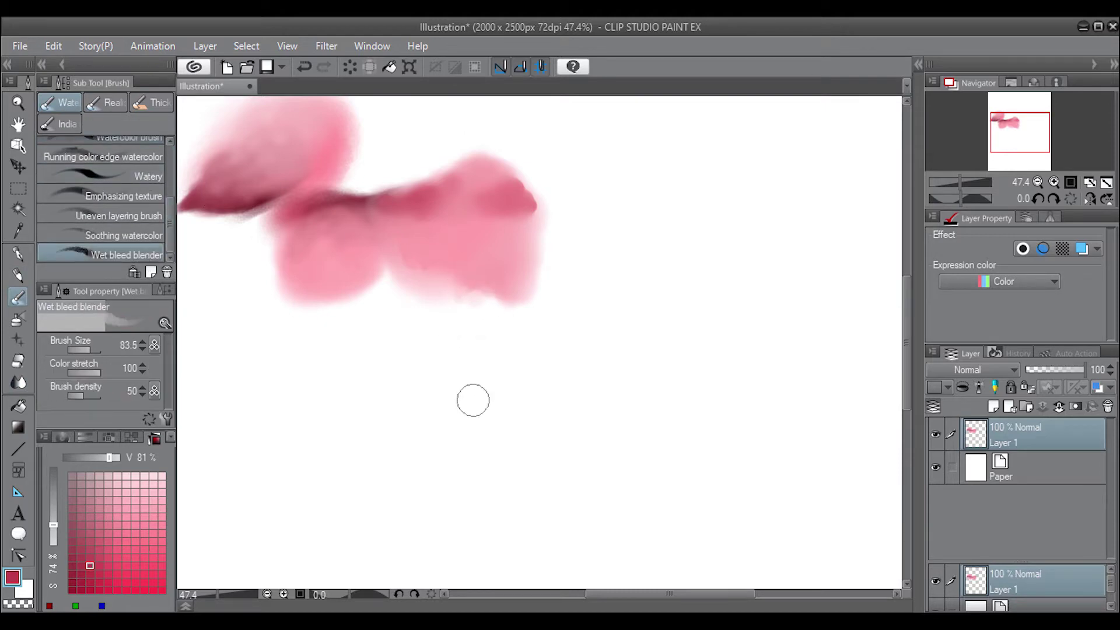
{"action": "left_click", "coordinate": [137, 176]}
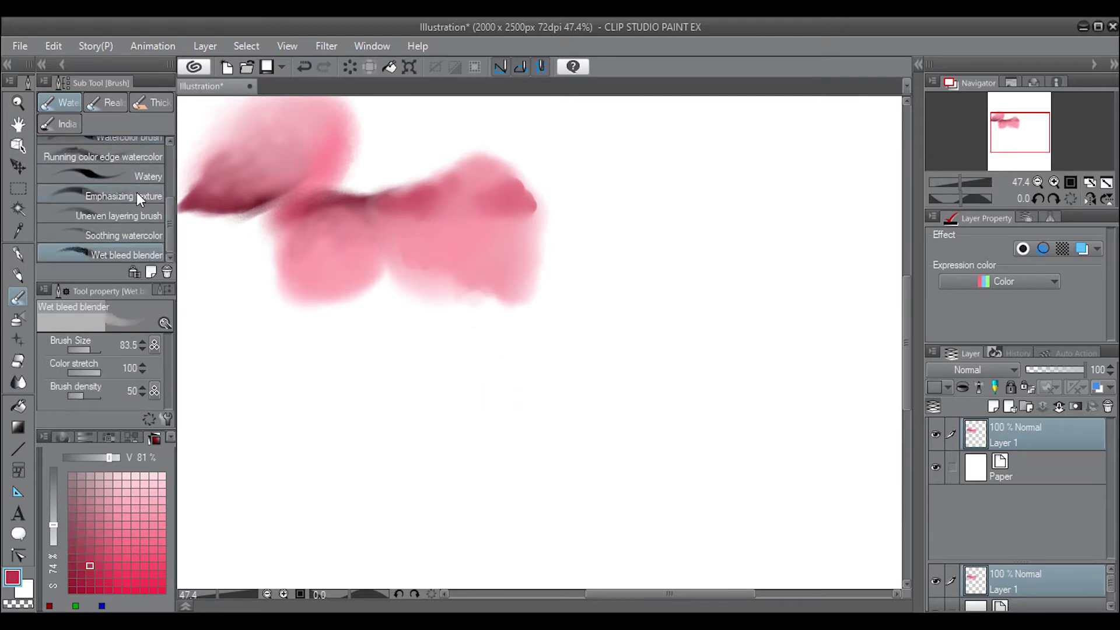
Step: Paint a diagonal pink stroke below the petals and extend it up-left
{"action": "left_click", "coordinate": [493, 400]}
{"action": "mouse_move", "coordinate": [494, 399]}
{"action": "left_mouse_down"}
{"action": "mouse_move", "coordinate": [502, 364]}
{"action": "mouse_move", "coordinate": [478, 370]}
{"action": "mouse_move", "coordinate": [474, 300]}
{"action": "mouse_move", "coordinate": [487, 324]}
{"action": "mouse_move", "coordinate": [471, 383]}
{"action": "mouse_move", "coordinate": [475, 320]}
{"action": "mouse_move", "coordinate": [512, 380]}
{"action": "mouse_move", "coordinate": [538, 332]}
{"action": "mouse_move", "coordinate": [509, 332]}
{"action": "mouse_move", "coordinate": [498, 395]}
{"action": "mouse_move", "coordinate": [554, 337]}
{"action": "left_mouse_up"}
{"action": "left_click_drag", "start_coordinate": [505, 373], "coordinate": [548, 331]}
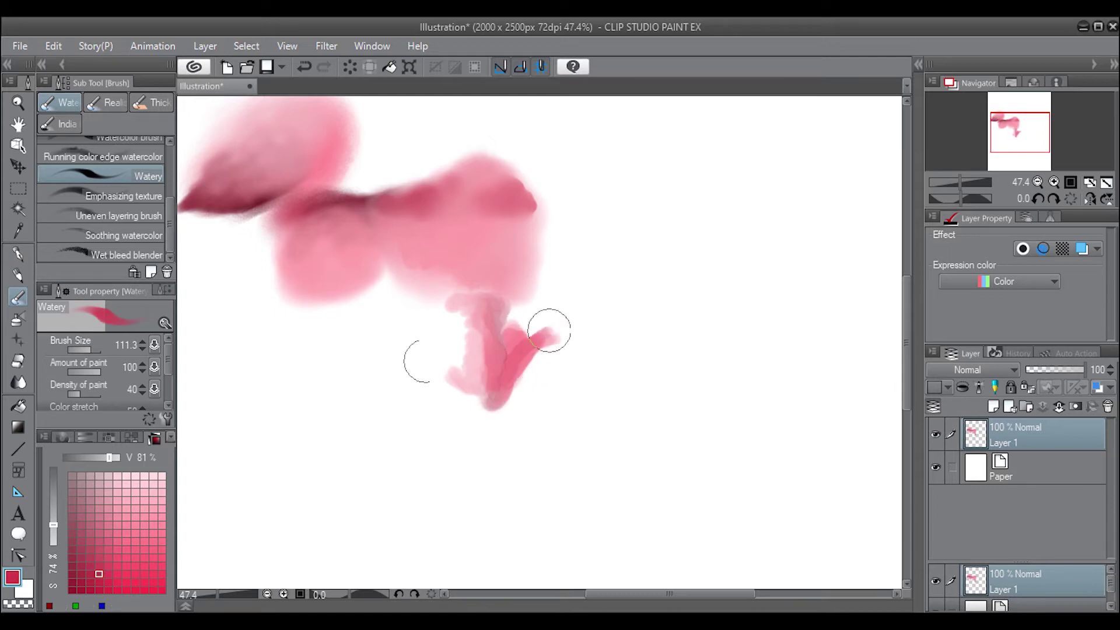
{"action": "mouse_move", "coordinate": [492, 391]}
{"action": "left_mouse_down"}
{"action": "mouse_move", "coordinate": [450, 388]}
{"action": "mouse_move", "coordinate": [412, 332]}
{"action": "mouse_move", "coordinate": [478, 396]}
{"action": "mouse_move", "coordinate": [426, 362]}
{"action": "mouse_move", "coordinate": [432, 343]}
{"action": "mouse_move", "coordinate": [461, 362]}
{"action": "mouse_move", "coordinate": [445, 317]}
{"action": "mouse_move", "coordinate": [482, 352]}
{"action": "mouse_move", "coordinate": [430, 320]}
{"action": "mouse_move", "coordinate": [462, 325]}
{"action": "mouse_move", "coordinate": [441, 357]}
{"action": "left_mouse_up"}
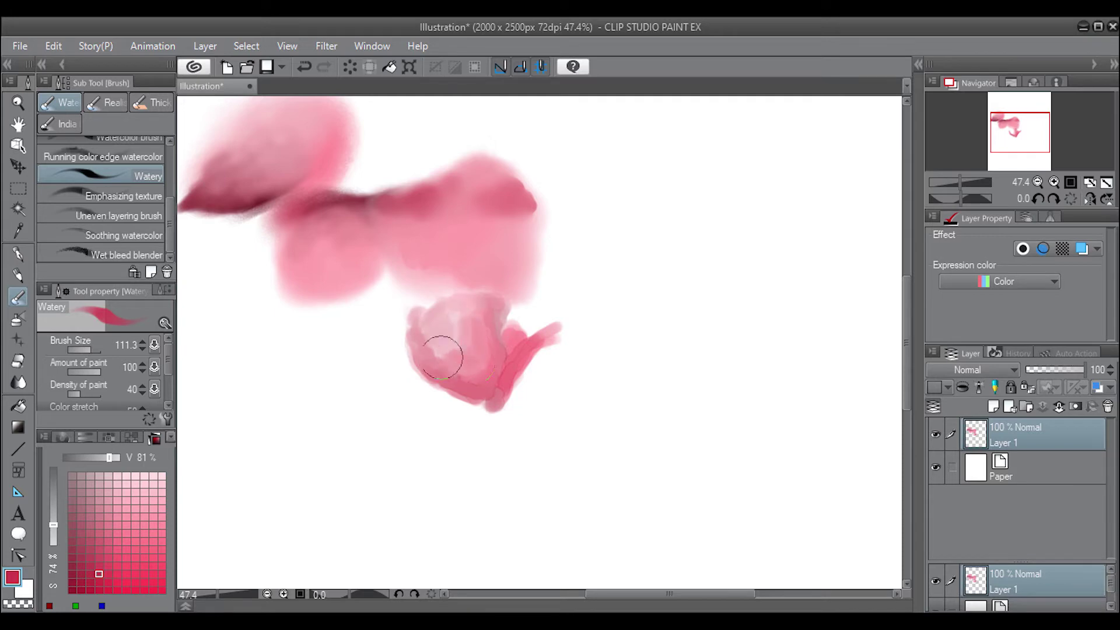
Step: Lower the colour brightness and paint darker red into the new flower
{"action": "left_click_drag", "start_coordinate": [531, 359], "coordinate": [521, 370]}
{"action": "left_click_drag", "start_coordinate": [109, 456], "coordinate": [98, 457]}
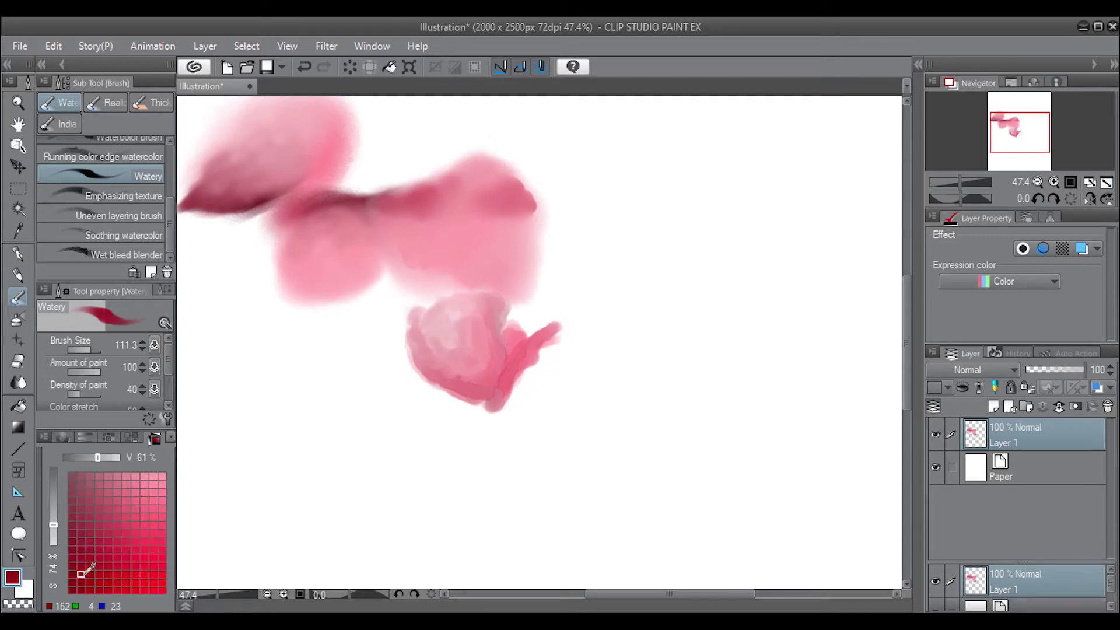
{"action": "left_click", "coordinate": [81, 574]}
{"action": "mouse_move", "coordinate": [518, 367]}
{"action": "left_mouse_down"}
{"action": "mouse_move", "coordinate": [555, 328]}
{"action": "mouse_move", "coordinate": [470, 408]}
{"action": "mouse_move", "coordinate": [480, 408]}
{"action": "mouse_move", "coordinate": [430, 430]}
{"action": "mouse_move", "coordinate": [413, 387]}
{"action": "mouse_move", "coordinate": [463, 408]}
{"action": "mouse_move", "coordinate": [388, 325]}
{"action": "mouse_move", "coordinate": [407, 338]}
{"action": "mouse_move", "coordinate": [371, 351]}
{"action": "mouse_move", "coordinate": [392, 325]}
{"action": "mouse_move", "coordinate": [409, 385]}
{"action": "mouse_move", "coordinate": [432, 401]}
{"action": "mouse_move", "coordinate": [400, 332]}
{"action": "mouse_move", "coordinate": [379, 327]}
{"action": "mouse_move", "coordinate": [408, 264]}
{"action": "left_mouse_up"}
{"action": "left_click", "coordinate": [463, 408], "text": "alt"}
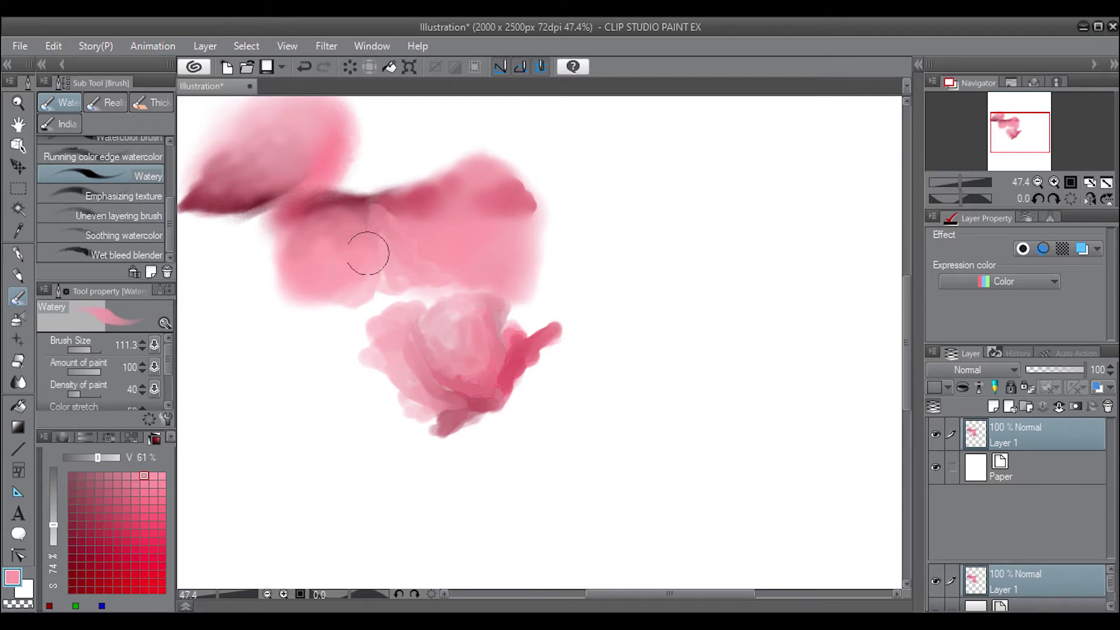
Step: Blur the flower, add a dark crimson centre accent, then light pink near the petal tip
{"action": "left_click", "coordinate": [18, 383]}
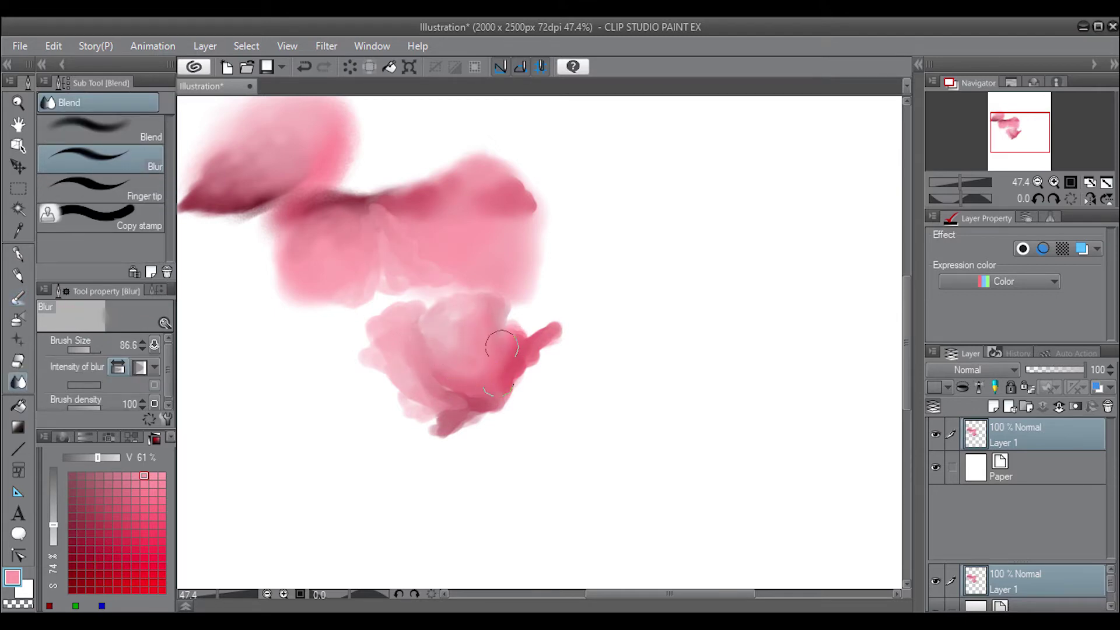
{"action": "left_click", "coordinate": [62, 438]}
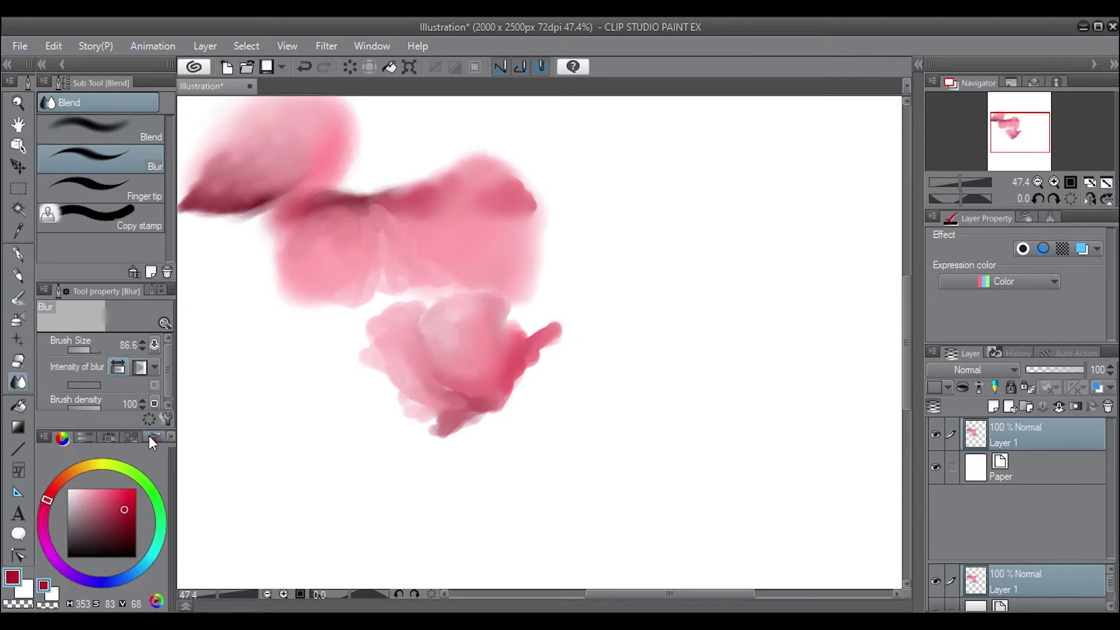
{"action": "mouse_move", "coordinate": [500, 395]}
{"action": "left_mouse_down"}
{"action": "mouse_move", "coordinate": [487, 382]}
{"action": "mouse_move", "coordinate": [525, 362]}
{"action": "left_mouse_up"}
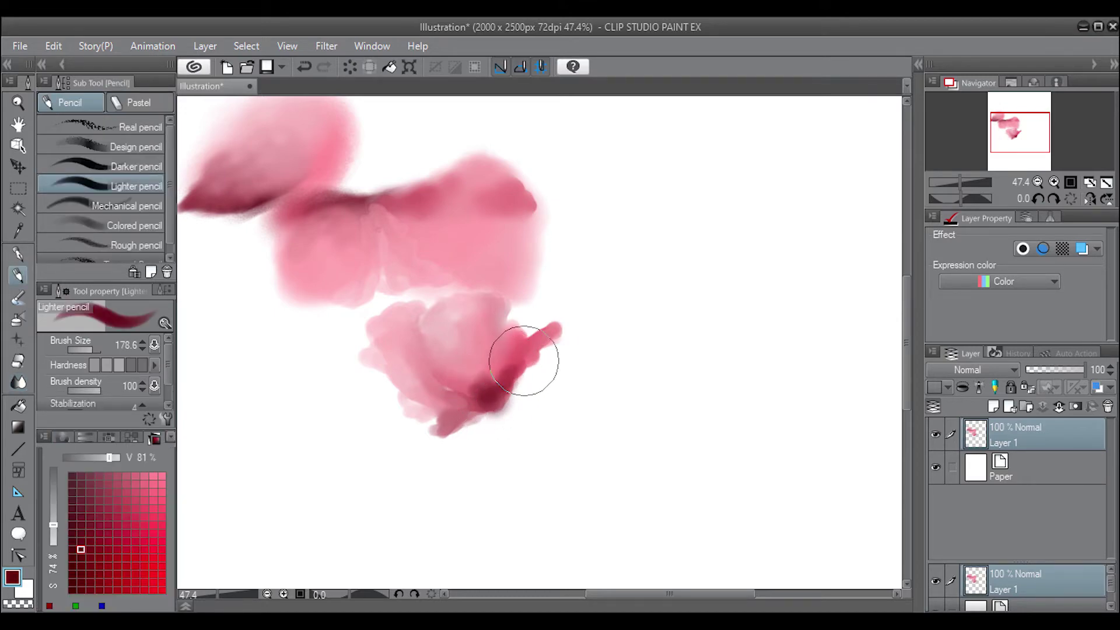
{"action": "left_click", "coordinate": [18, 299]}
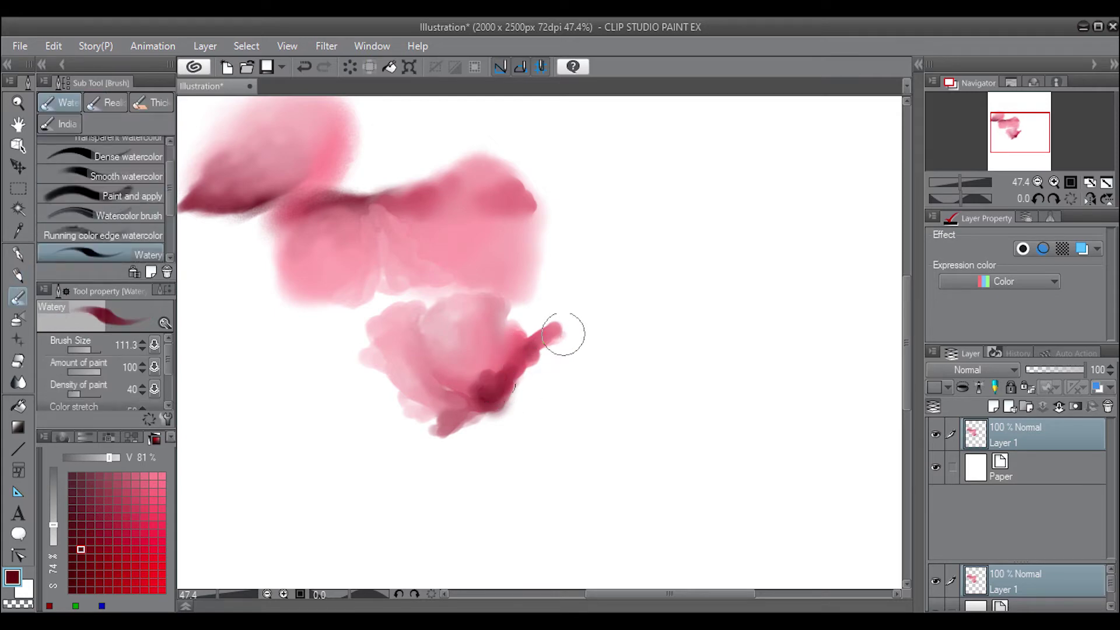
{"action": "left_click", "coordinate": [525, 403], "text": "alt"}
{"action": "mouse_move", "coordinate": [538, 380]}
{"action": "left_mouse_down"}
{"action": "mouse_move", "coordinate": [565, 352]}
{"action": "mouse_move", "coordinate": [513, 393]}
{"action": "mouse_move", "coordinate": [568, 363]}
{"action": "mouse_move", "coordinate": [556, 375]}
{"action": "mouse_move", "coordinate": [538, 360]}
{"action": "mouse_move", "coordinate": [559, 332]}
{"action": "mouse_move", "coordinate": [592, 379]}
{"action": "mouse_move", "coordinate": [580, 393]}
{"action": "mouse_move", "coordinate": [604, 405]}
{"action": "mouse_move", "coordinate": [577, 370]}
{"action": "mouse_move", "coordinate": [527, 352]}
{"action": "mouse_move", "coordinate": [525, 405]}
{"action": "mouse_move", "coordinate": [590, 401]}
{"action": "mouse_move", "coordinate": [602, 420]}
{"action": "mouse_move", "coordinate": [586, 458]}
{"action": "mouse_move", "coordinate": [552, 413]}
{"action": "mouse_move", "coordinate": [568, 444]}
{"action": "left_mouse_up"}
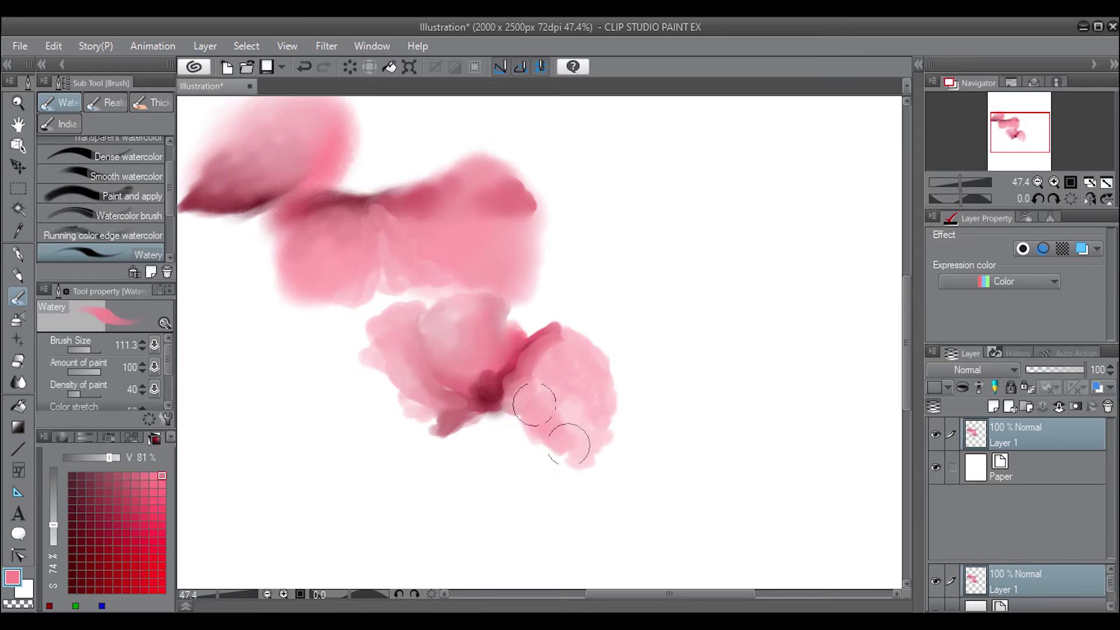
Step: Paint deeper red over the lower, centre, upper and right petals of the lower flower
{"action": "left_click", "coordinate": [144, 530]}
{"action": "mouse_move", "coordinate": [543, 408]}
{"action": "left_mouse_down"}
{"action": "mouse_move", "coordinate": [550, 425]}
{"action": "mouse_move", "coordinate": [593, 395]}
{"action": "mouse_move", "coordinate": [570, 400]}
{"action": "mouse_move", "coordinate": [573, 410]}
{"action": "mouse_move", "coordinate": [601, 397]}
{"action": "left_mouse_up"}
{"action": "mouse_move", "coordinate": [586, 435]}
{"action": "left_mouse_down"}
{"action": "mouse_move", "coordinate": [512, 425]}
{"action": "mouse_move", "coordinate": [525, 421]}
{"action": "left_mouse_up"}
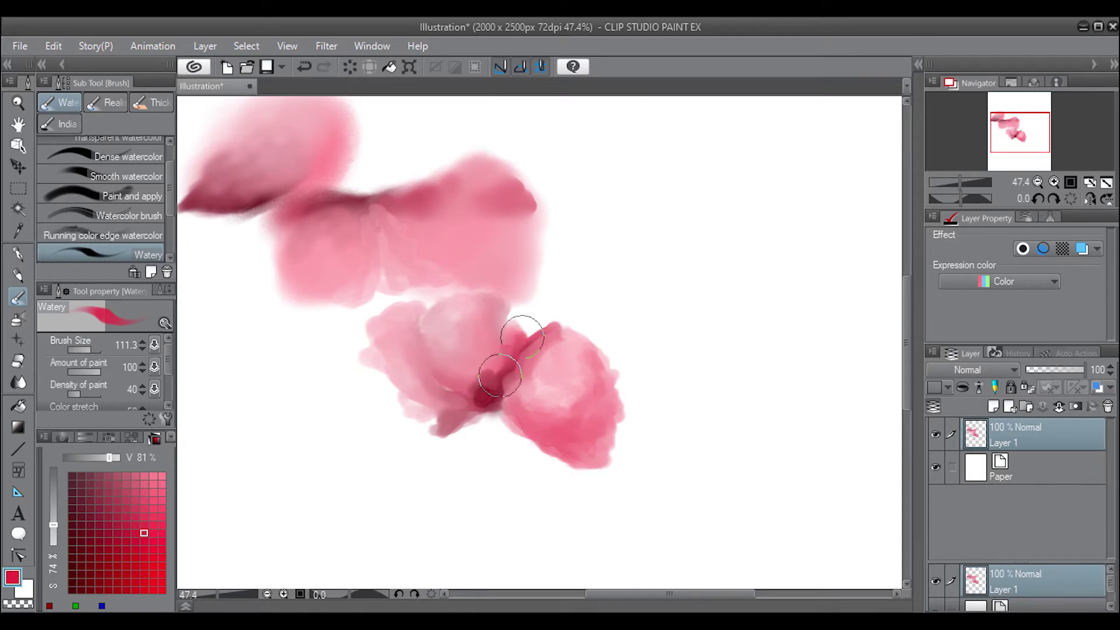
{"action": "mouse_move", "coordinate": [500, 375]}
{"action": "left_mouse_down"}
{"action": "mouse_move", "coordinate": [400, 416]}
{"action": "mouse_move", "coordinate": [410, 431]}
{"action": "mouse_move", "coordinate": [378, 394]}
{"action": "mouse_move", "coordinate": [439, 428]}
{"action": "mouse_move", "coordinate": [373, 380]}
{"action": "mouse_move", "coordinate": [370, 325]}
{"action": "mouse_move", "coordinate": [377, 355]}
{"action": "mouse_move", "coordinate": [501, 409]}
{"action": "mouse_move", "coordinate": [487, 434]}
{"action": "left_mouse_up"}
{"action": "mouse_move", "coordinate": [445, 289]}
{"action": "left_mouse_down"}
{"action": "mouse_move", "coordinate": [505, 316]}
{"action": "mouse_move", "coordinate": [525, 301]}
{"action": "mouse_move", "coordinate": [545, 325]}
{"action": "mouse_move", "coordinate": [507, 383]}
{"action": "mouse_move", "coordinate": [561, 380]}
{"action": "mouse_move", "coordinate": [515, 382]}
{"action": "mouse_move", "coordinate": [464, 445]}
{"action": "mouse_move", "coordinate": [483, 445]}
{"action": "mouse_move", "coordinate": [468, 447]}
{"action": "left_mouse_up"}
{"action": "left_click_drag", "start_coordinate": [481, 318], "coordinate": [485, 293]}
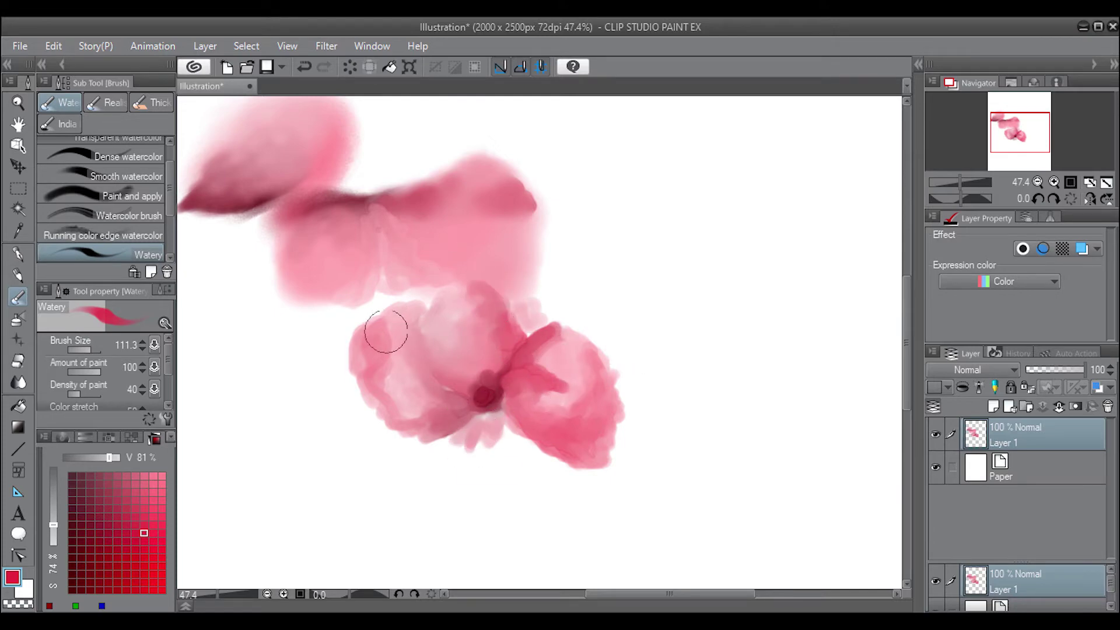
{"action": "mouse_move", "coordinate": [546, 373]}
{"action": "left_mouse_down"}
{"action": "mouse_move", "coordinate": [564, 335]}
{"action": "mouse_move", "coordinate": [535, 255]}
{"action": "mouse_move", "coordinate": [519, 257]}
{"action": "mouse_move", "coordinate": [462, 153]}
{"action": "mouse_move", "coordinate": [437, 165]}
{"action": "mouse_move", "coordinate": [484, 162]}
{"action": "mouse_move", "coordinate": [478, 147]}
{"action": "mouse_move", "coordinate": [575, 350]}
{"action": "mouse_move", "coordinate": [584, 399]}
{"action": "mouse_move", "coordinate": [542, 379]}
{"action": "left_mouse_up"}
Step: Smooth the petals, lower-left edges and wash below the centre with a blending brush
{"action": "key", "text": "b"}
{"action": "left_click", "coordinate": [143, 194]}
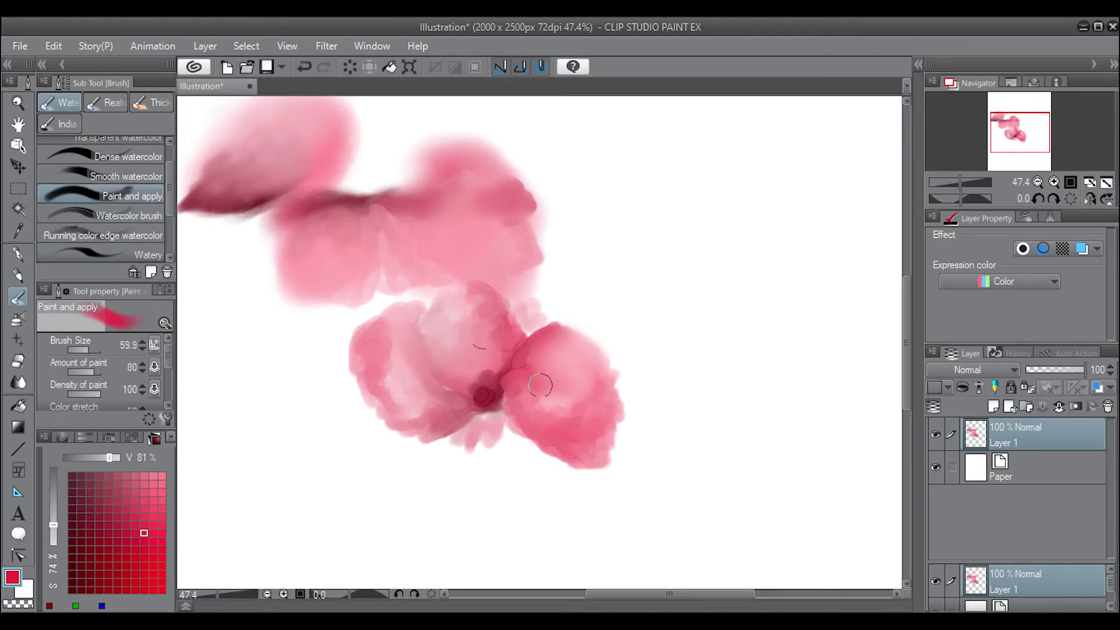
{"action": "mouse_move", "coordinate": [507, 338]}
{"action": "left_mouse_down"}
{"action": "mouse_move", "coordinate": [452, 308]}
{"action": "mouse_move", "coordinate": [482, 318]}
{"action": "mouse_move", "coordinate": [372, 368]}
{"action": "mouse_move", "coordinate": [465, 430]}
{"action": "left_mouse_up"}
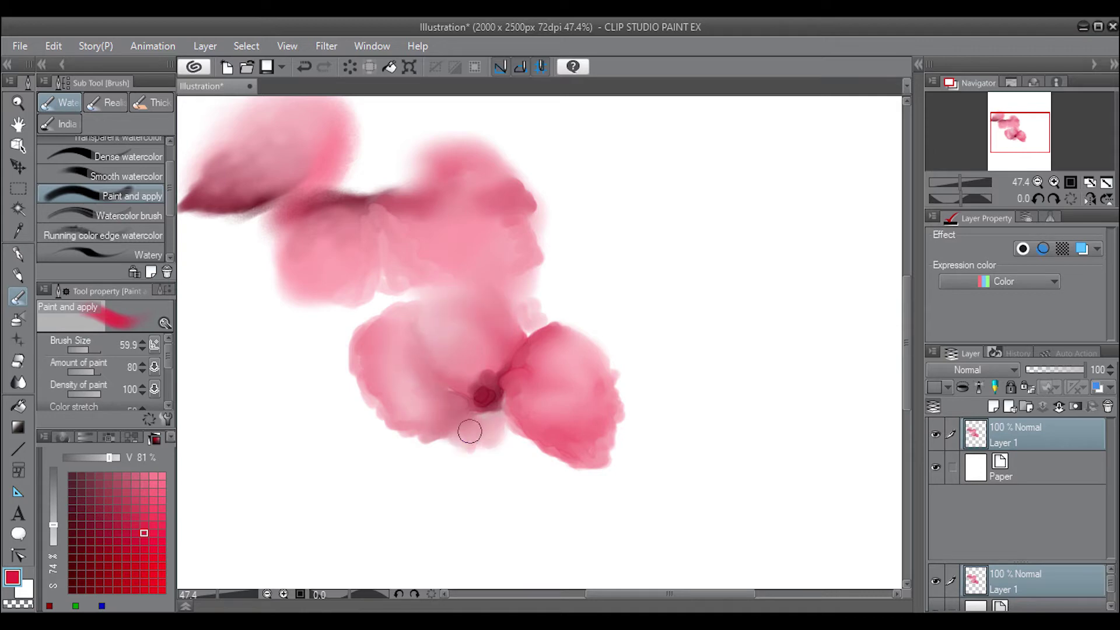
{"action": "mouse_move", "coordinate": [192, 193]}
{"action": "left_mouse_down"}
{"action": "mouse_move", "coordinate": [234, 152]}
{"action": "mouse_move", "coordinate": [290, 128]}
{"action": "mouse_move", "coordinate": [202, 185]}
{"action": "left_mouse_up"}
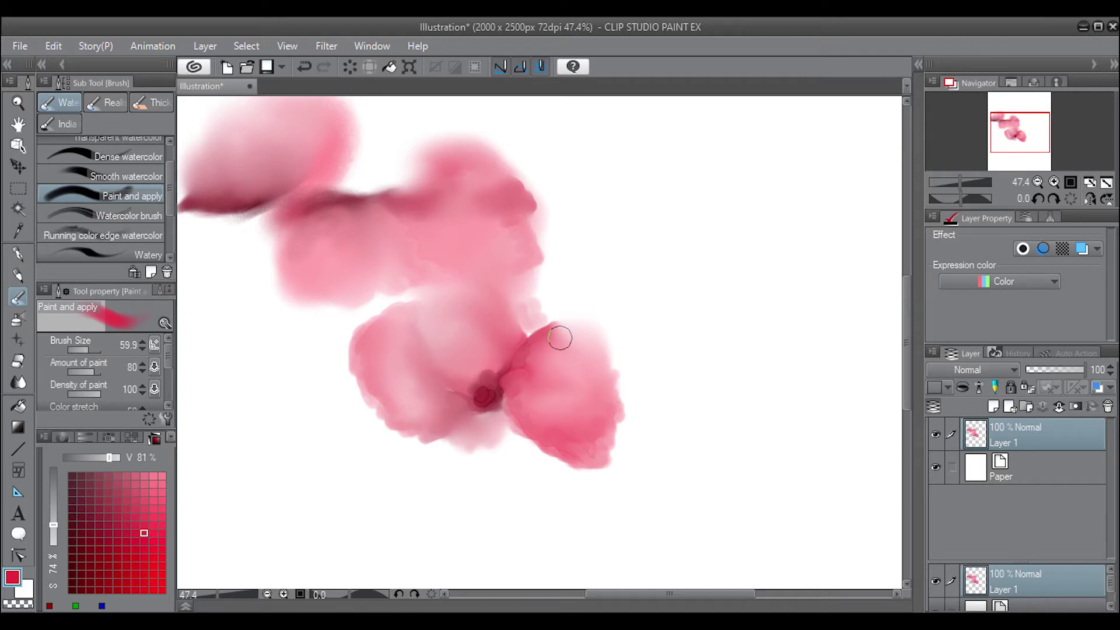
{"action": "mouse_move", "coordinate": [456, 407]}
{"action": "left_mouse_down"}
{"action": "mouse_move", "coordinate": [388, 425]}
{"action": "mouse_move", "coordinate": [417, 430]}
{"action": "mouse_move", "coordinate": [378, 388]}
{"action": "left_mouse_up"}
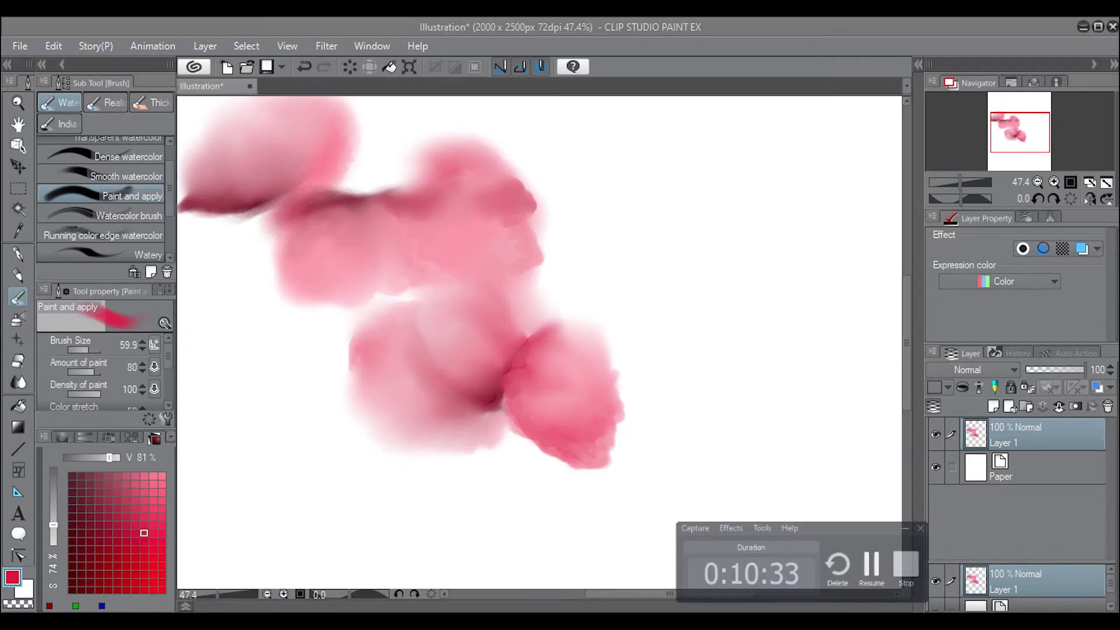
{"action": "mouse_move", "coordinate": [476, 411]}
{"action": "left_mouse_down"}
{"action": "mouse_move", "coordinate": [482, 425]}
{"action": "mouse_move", "coordinate": [527, 413]}
{"action": "mouse_move", "coordinate": [490, 424]}
{"action": "mouse_move", "coordinate": [478, 453]}
{"action": "mouse_move", "coordinate": [507, 452]}
{"action": "left_mouse_up"}
Step: Paint a short dark red stroke below the centre with a small Smooth watercolour brush
{"action": "left_click", "coordinate": [162, 484]}
{"action": "left_click", "coordinate": [135, 516]}
{"action": "scroll", "coordinate": [507, 449], "scroll_direction": "down", "scroll_amount": 1}
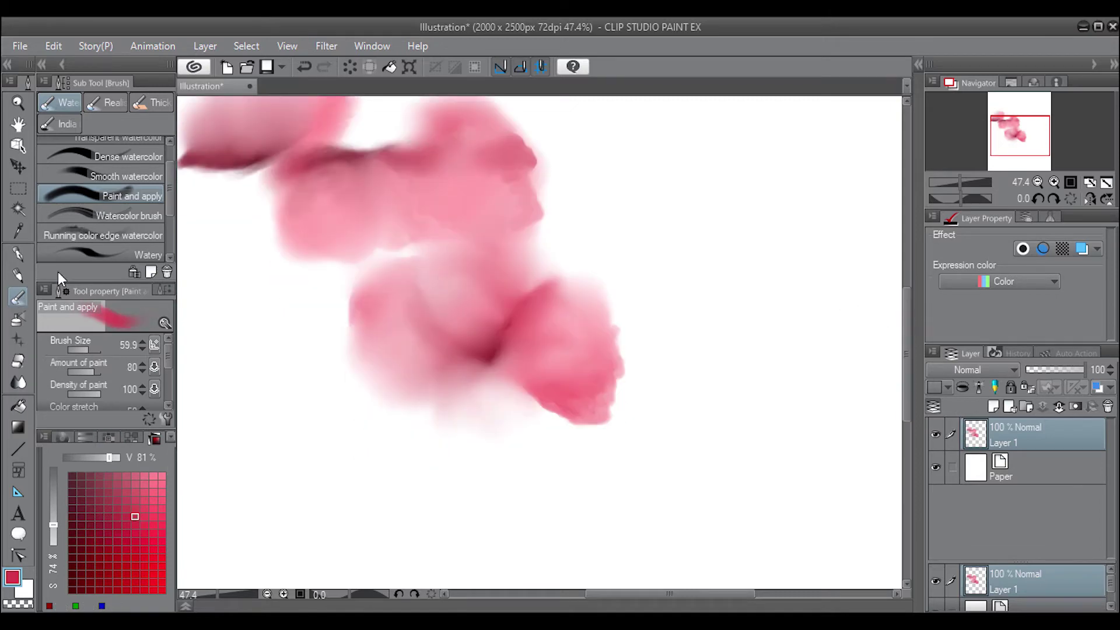
{"action": "left_click", "coordinate": [138, 174]}
{"action": "left_click", "coordinate": [89, 345]}
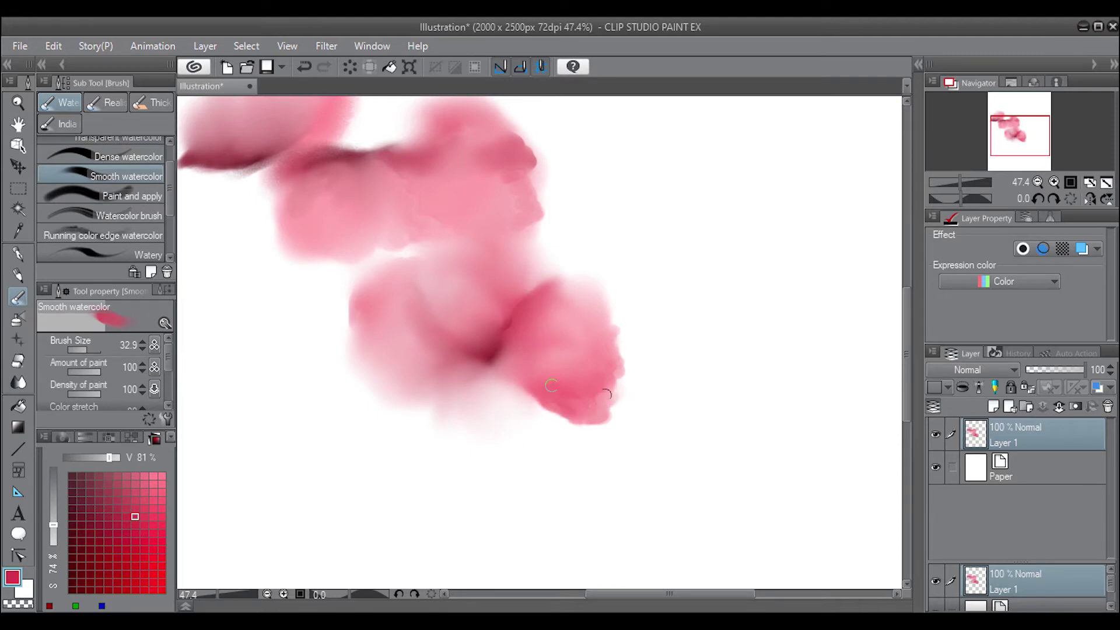
{"action": "mouse_move", "coordinate": [469, 411]}
{"action": "left_mouse_down"}
{"action": "mouse_move", "coordinate": [487, 398]}
{"action": "mouse_move", "coordinate": [484, 408]}
{"action": "mouse_move", "coordinate": [525, 420]}
{"action": "left_mouse_up"}
Step: With Running color edge, wash a light pink bottom petal and a large left-edge petal
{"action": "left_click", "coordinate": [129, 156]}
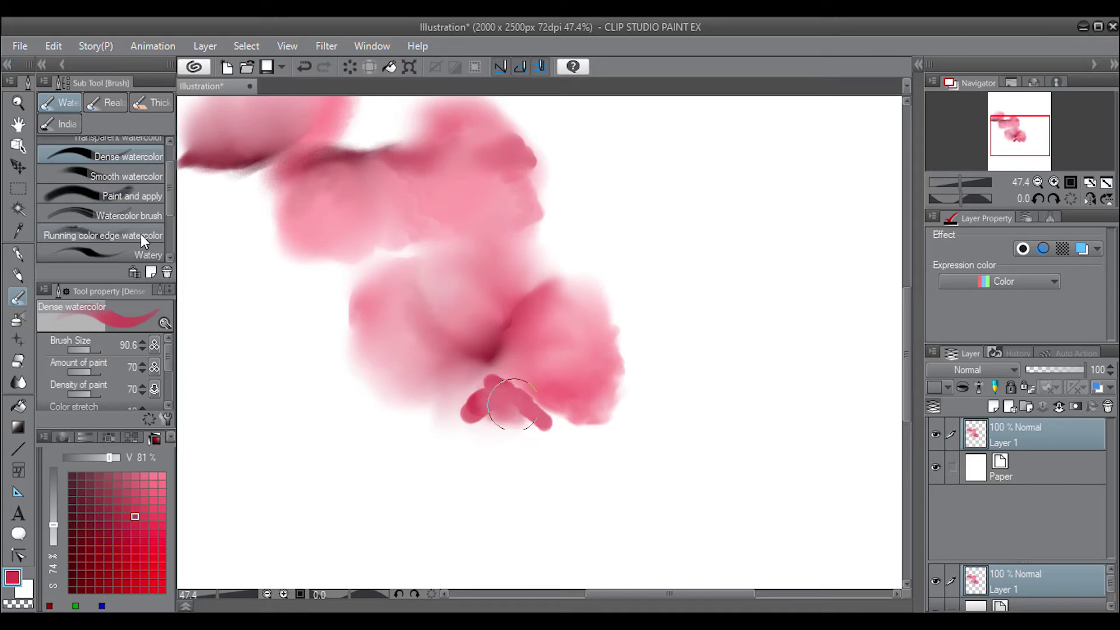
{"action": "left_click", "coordinate": [102, 235]}
{"action": "left_click_drag", "start_coordinate": [108, 456], "coordinate": [122, 457]}
{"action": "left_click", "coordinate": [512, 425], "text": "alt"}
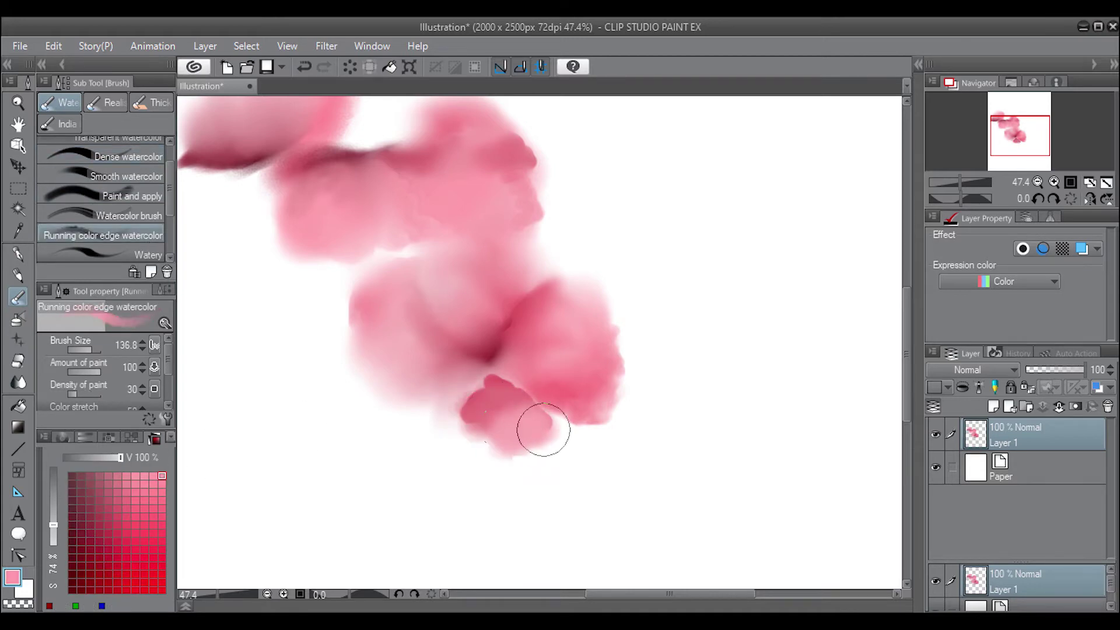
{"action": "mouse_move", "coordinate": [538, 425]}
{"action": "left_mouse_down"}
{"action": "mouse_move", "coordinate": [475, 413]}
{"action": "mouse_move", "coordinate": [503, 435]}
{"action": "mouse_move", "coordinate": [495, 445]}
{"action": "mouse_move", "coordinate": [537, 450]}
{"action": "mouse_move", "coordinate": [445, 415]}
{"action": "mouse_move", "coordinate": [475, 402]}
{"action": "mouse_move", "coordinate": [457, 450]}
{"action": "mouse_move", "coordinate": [402, 403]}
{"action": "mouse_move", "coordinate": [425, 386]}
{"action": "mouse_move", "coordinate": [350, 343]}
{"action": "mouse_move", "coordinate": [370, 353]}
{"action": "left_mouse_up"}
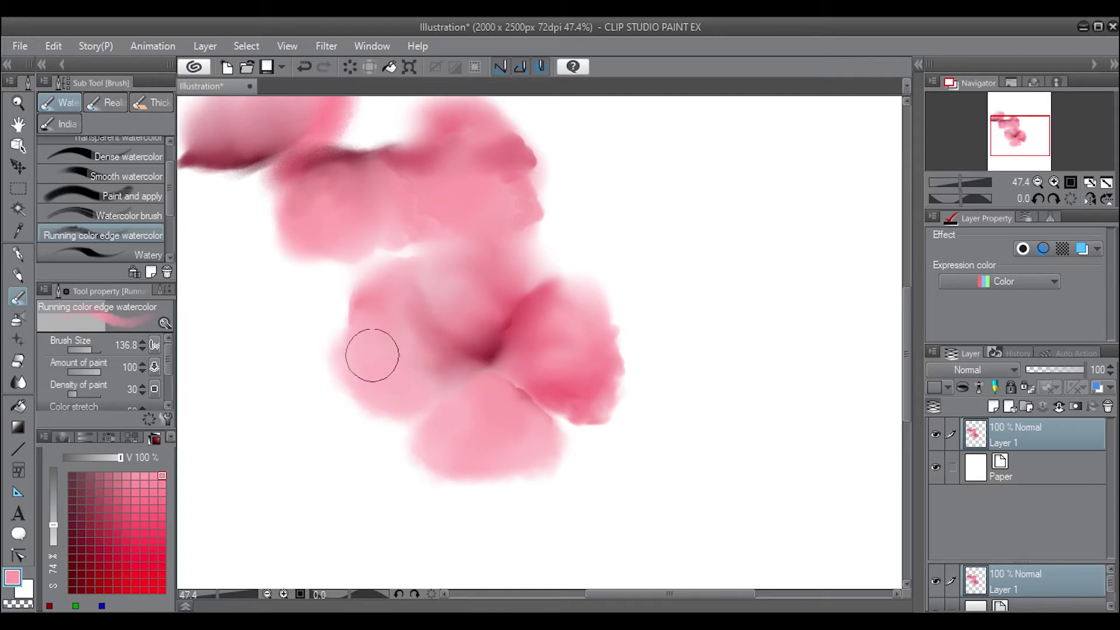
{"action": "left_click", "coordinate": [108, 541]}
{"action": "mouse_move", "coordinate": [281, 265]}
{"action": "left_mouse_down"}
{"action": "mouse_move", "coordinate": [268, 270]}
{"action": "mouse_move", "coordinate": [297, 285]}
{"action": "mouse_move", "coordinate": [245, 302]}
{"action": "mouse_move", "coordinate": [249, 283]}
{"action": "mouse_move", "coordinate": [270, 313]}
{"action": "mouse_move", "coordinate": [200, 365]}
{"action": "mouse_move", "coordinate": [299, 324]}
{"action": "mouse_move", "coordinate": [245, 274]}
{"action": "mouse_move", "coordinate": [266, 354]}
{"action": "mouse_move", "coordinate": [198, 373]}
{"action": "mouse_move", "coordinate": [320, 300]}
{"action": "mouse_move", "coordinate": [283, 279]}
{"action": "mouse_move", "coordinate": [242, 220]}
{"action": "mouse_move", "coordinate": [249, 200]}
{"action": "mouse_move", "coordinate": [181, 222]}
{"action": "mouse_move", "coordinate": [190, 265]}
{"action": "mouse_move", "coordinate": [237, 250]}
{"action": "mouse_move", "coordinate": [187, 225]}
{"action": "mouse_move", "coordinate": [187, 250]}
{"action": "mouse_move", "coordinate": [220, 232]}
{"action": "left_mouse_up"}
Step: Load the Watery brush at a small size with dark red
{"action": "key", "text": "period"}
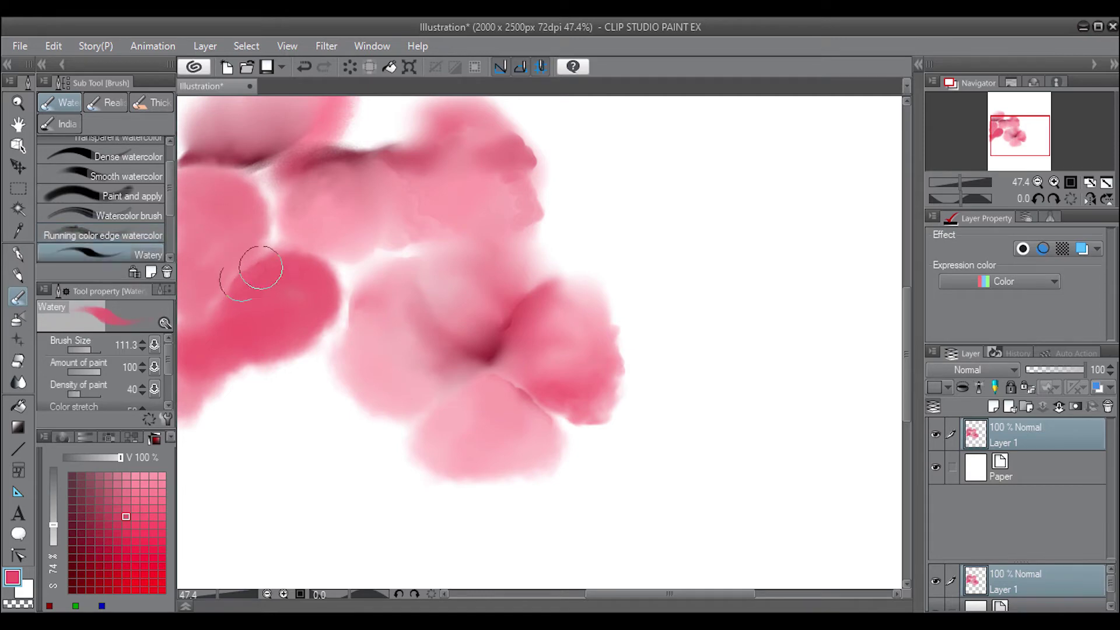
{"action": "left_click_drag", "start_coordinate": [90, 350], "coordinate": [86, 348]}
{"action": "left_click", "coordinate": [71, 573]}
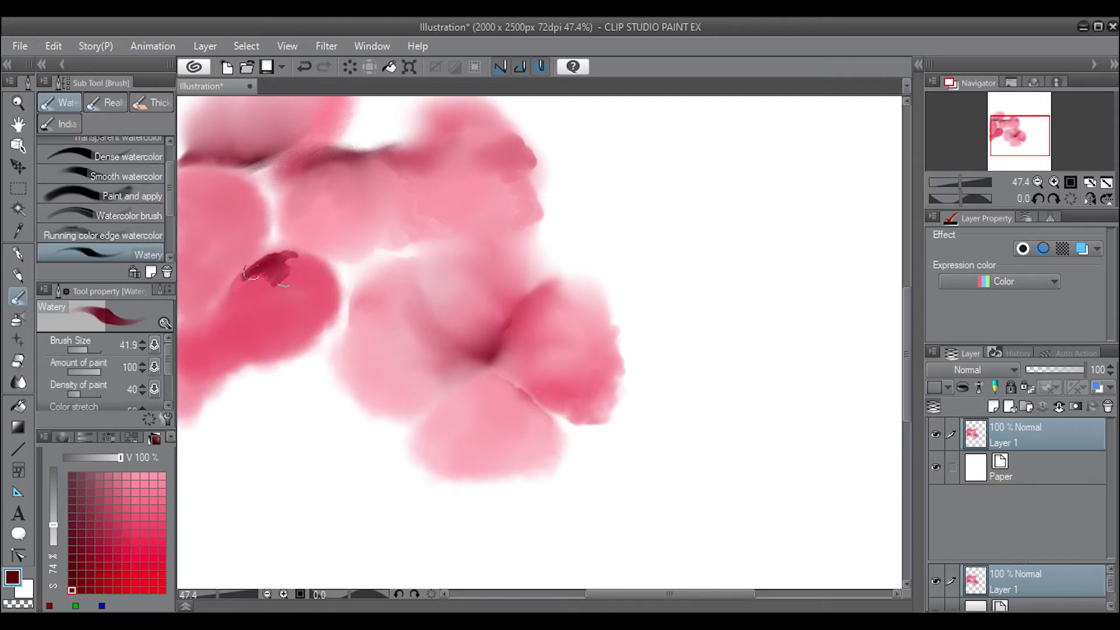
{"action": "key", "text": "j"}
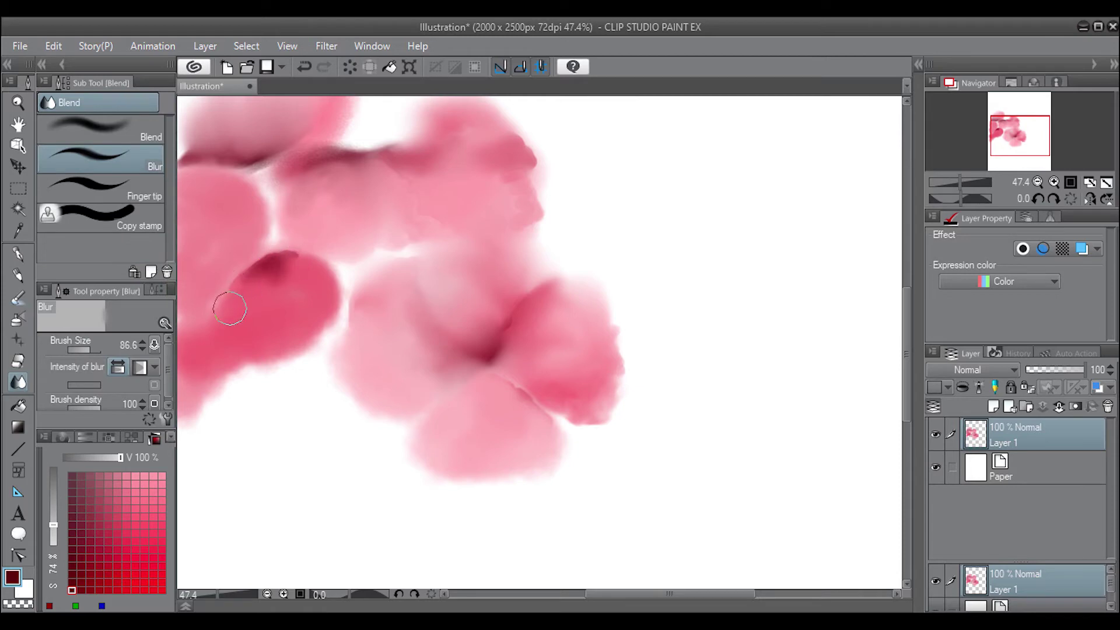
{"action": "left_click", "coordinate": [19, 297]}
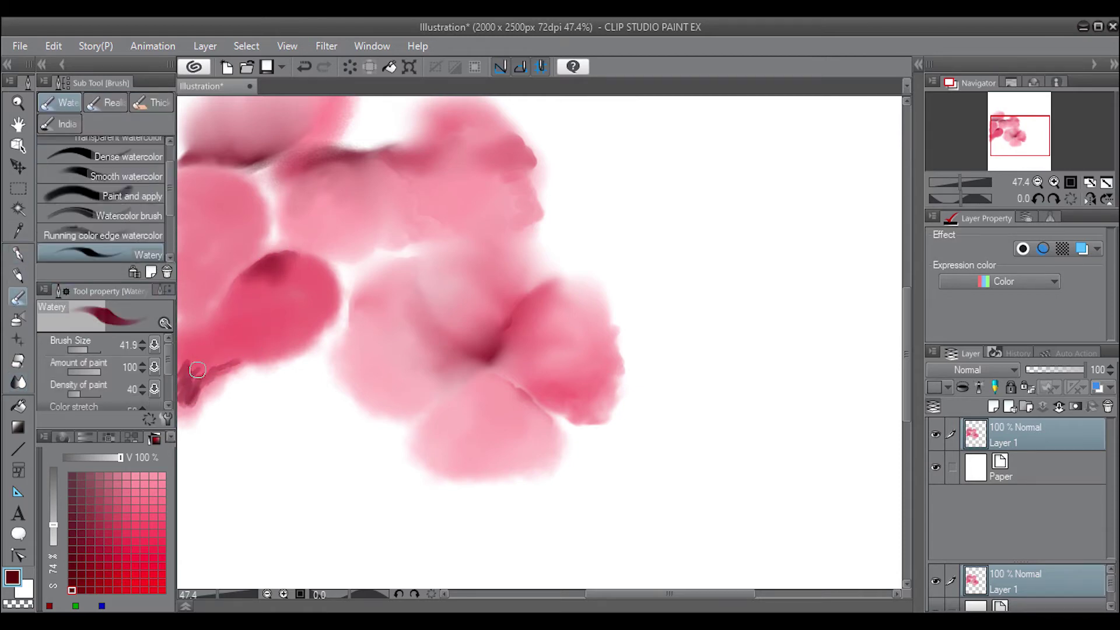
Step: Paint dark pink along the left-edge petal and soften it with Blur
{"action": "left_click", "coordinate": [18, 382]}
{"action": "key", "text": "b"}
{"action": "key", "text": "j"}
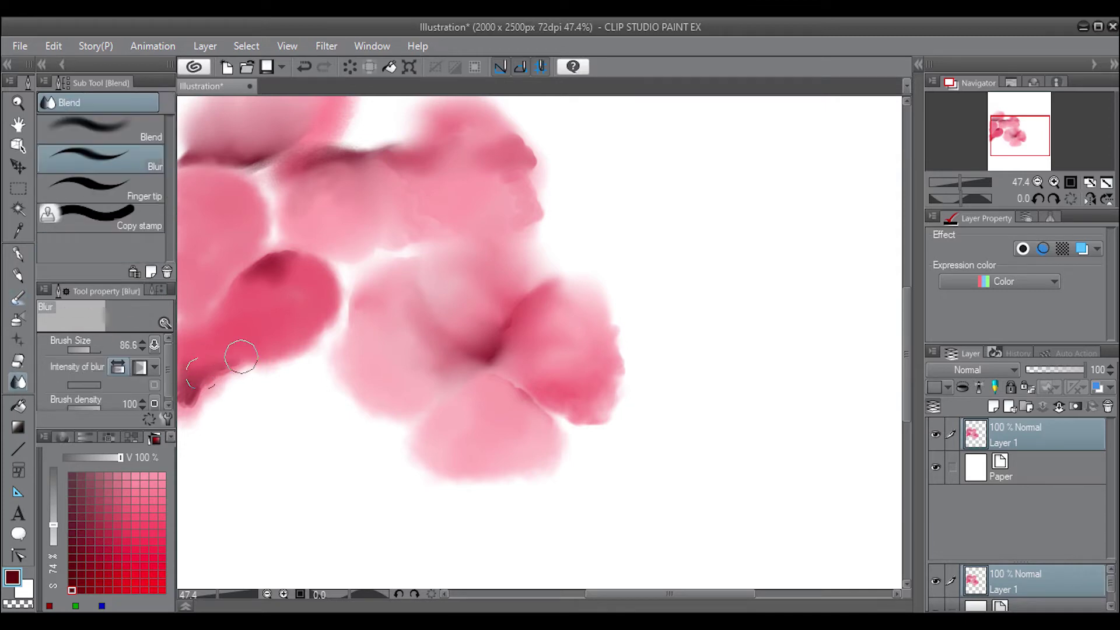
{"action": "left_click", "coordinate": [19, 297]}
{"action": "key", "text": "j"}
{"action": "key", "text": "b"}
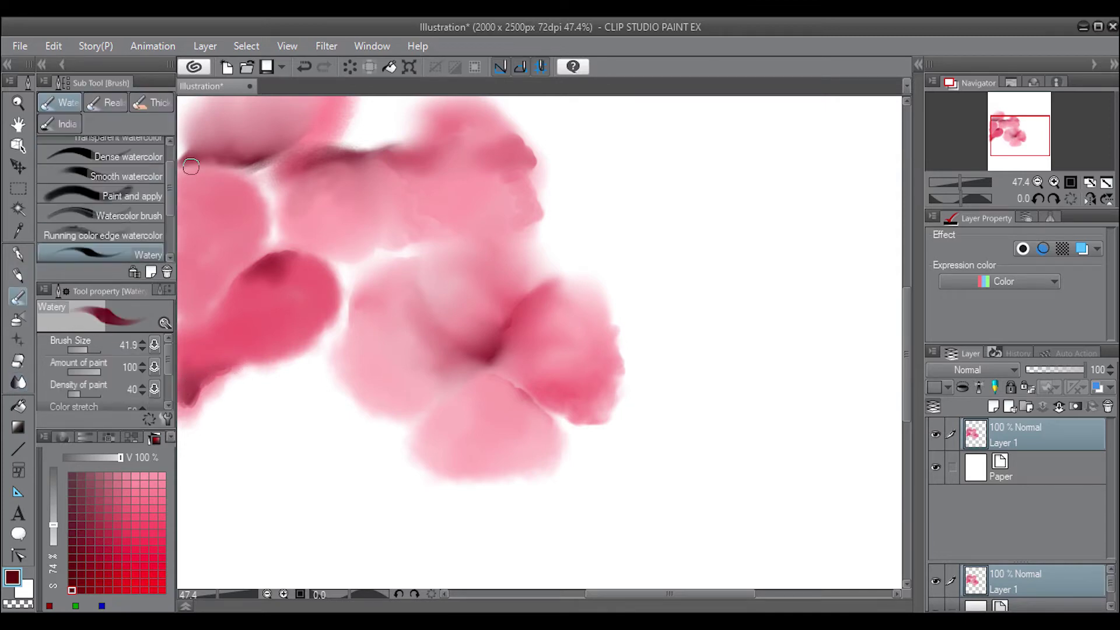
{"action": "mouse_move", "coordinate": [181, 172]}
{"action": "left_mouse_down"}
{"action": "mouse_move", "coordinate": [185, 220]}
{"action": "mouse_move", "coordinate": [205, 192]}
{"action": "left_mouse_up"}
{"action": "left_click", "coordinate": [23, 383]}
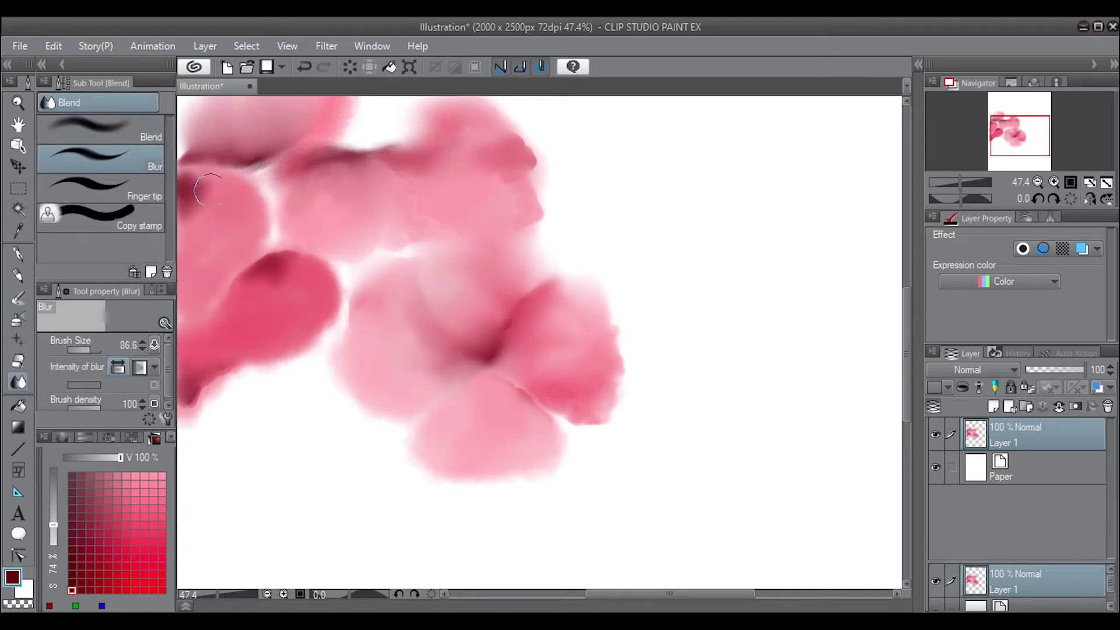
{"action": "key", "text": "b"}
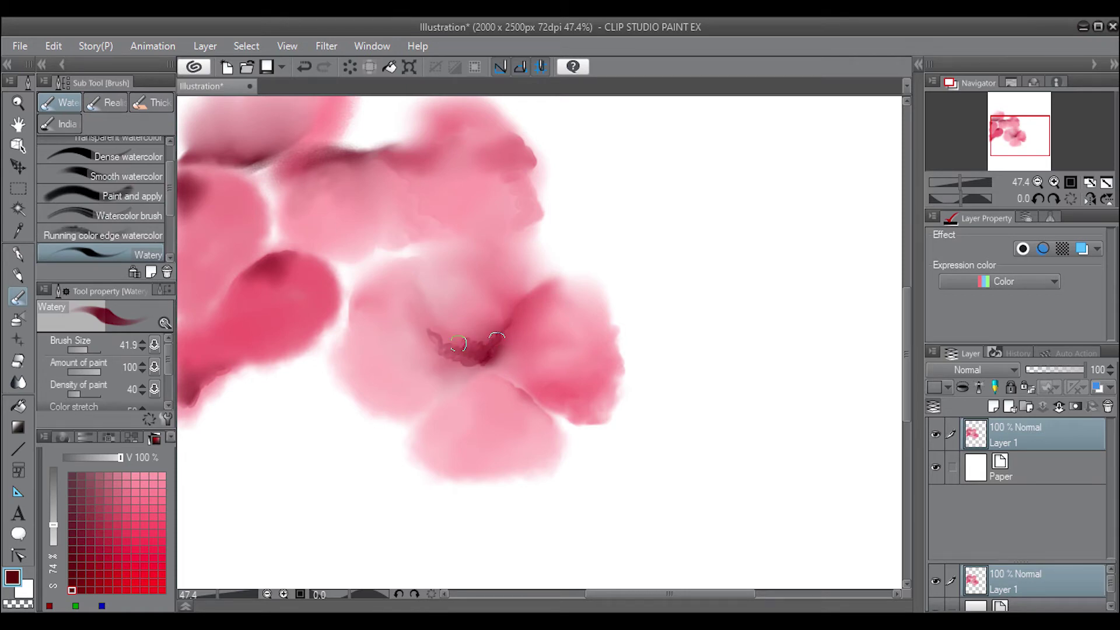
Step: Deepen the dark stroke at the flower centre, then blur its dark edge
{"action": "left_click_drag", "start_coordinate": [497, 340], "coordinate": [485, 338]}
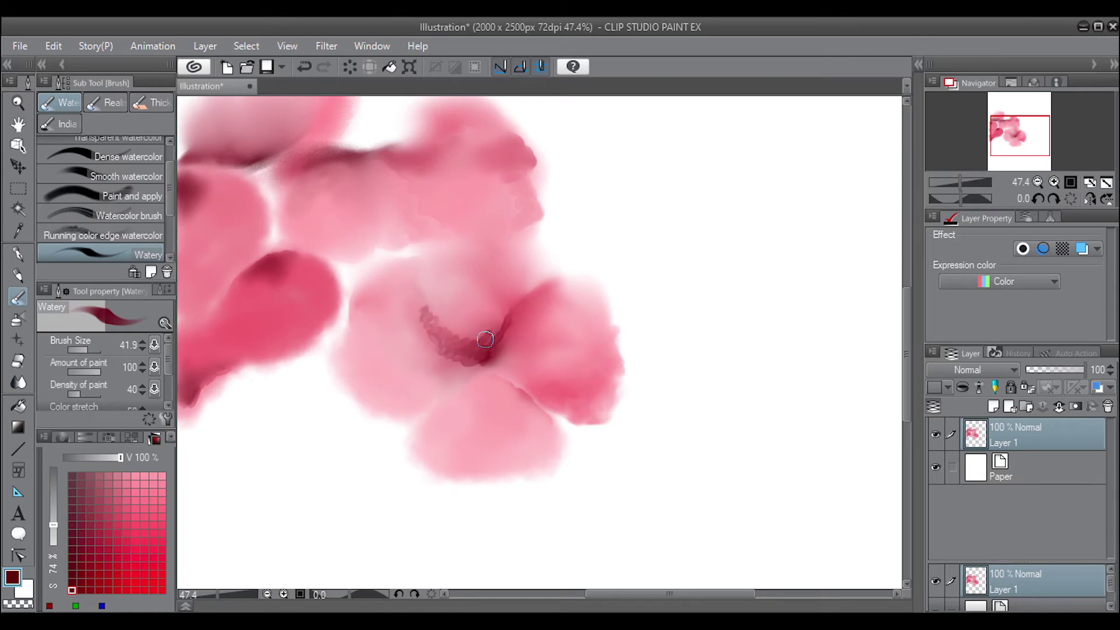
{"action": "left_click", "coordinate": [472, 247], "text": "alt"}
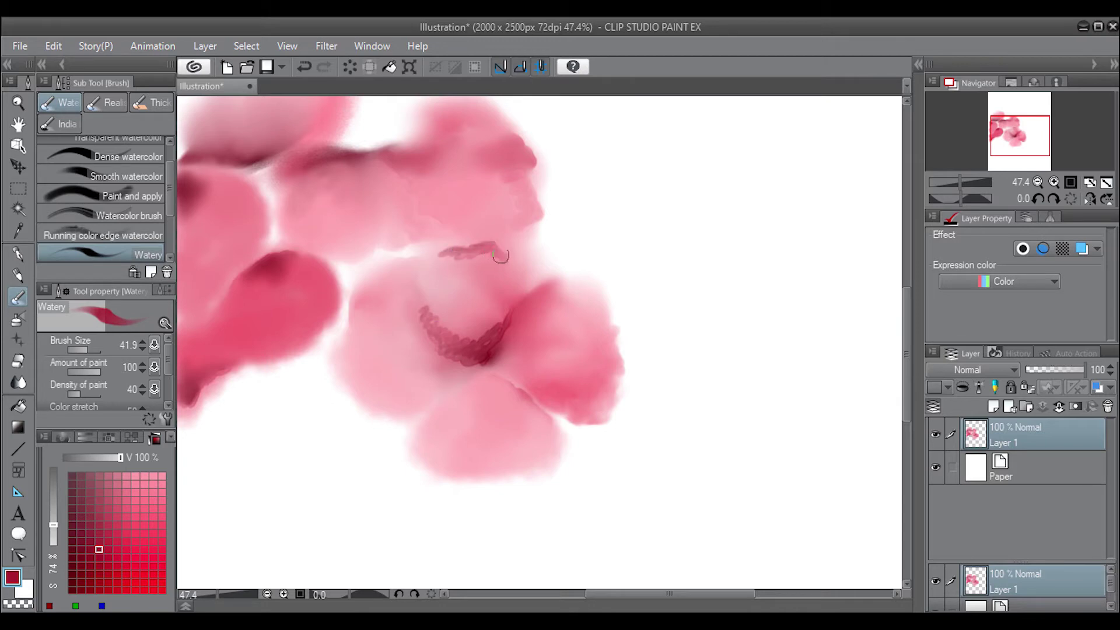
{"action": "key", "text": "j"}
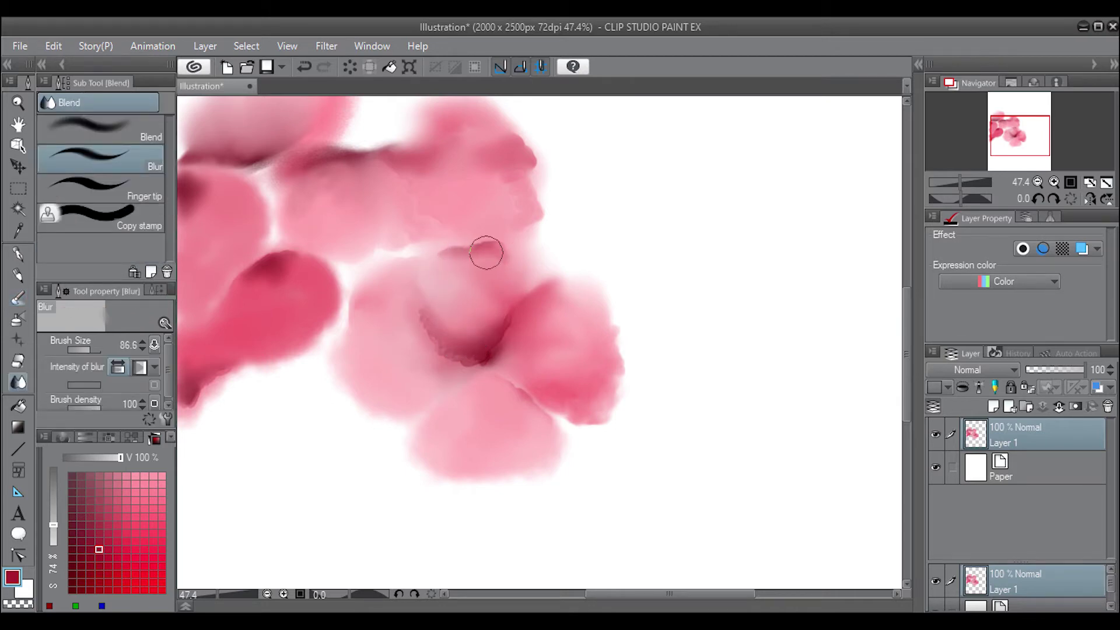
{"action": "left_click_drag", "start_coordinate": [484, 253], "coordinate": [449, 350]}
{"action": "key", "text": "b"}
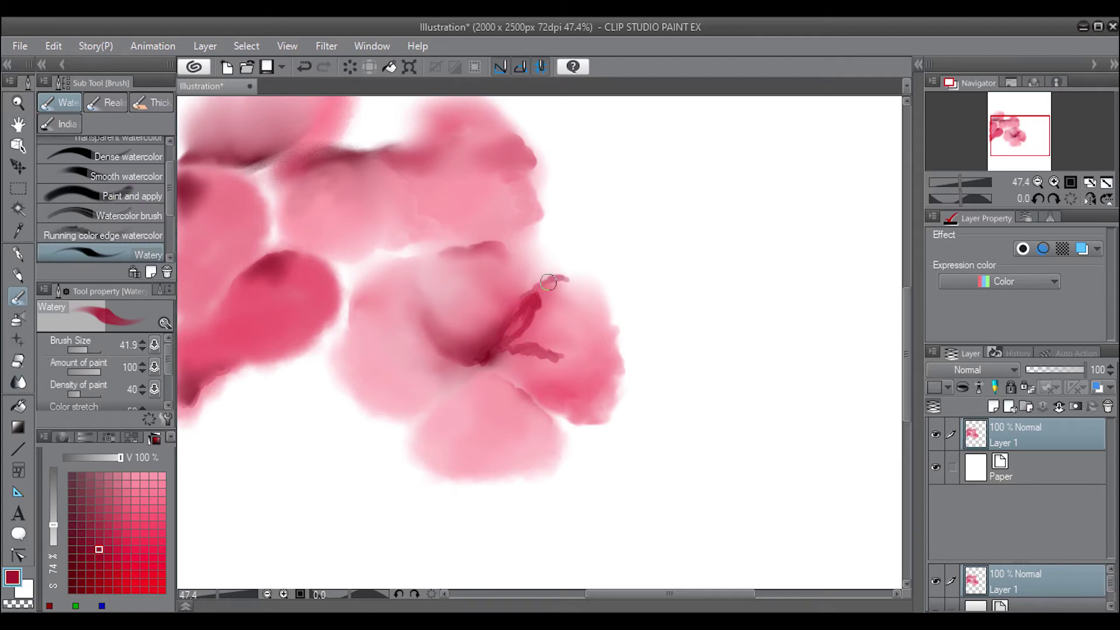
Step: Paint a darker stamen stroke reaching up-right from the centre, then pick a lighter red
{"action": "left_click_drag", "start_coordinate": [548, 283], "coordinate": [539, 290]}
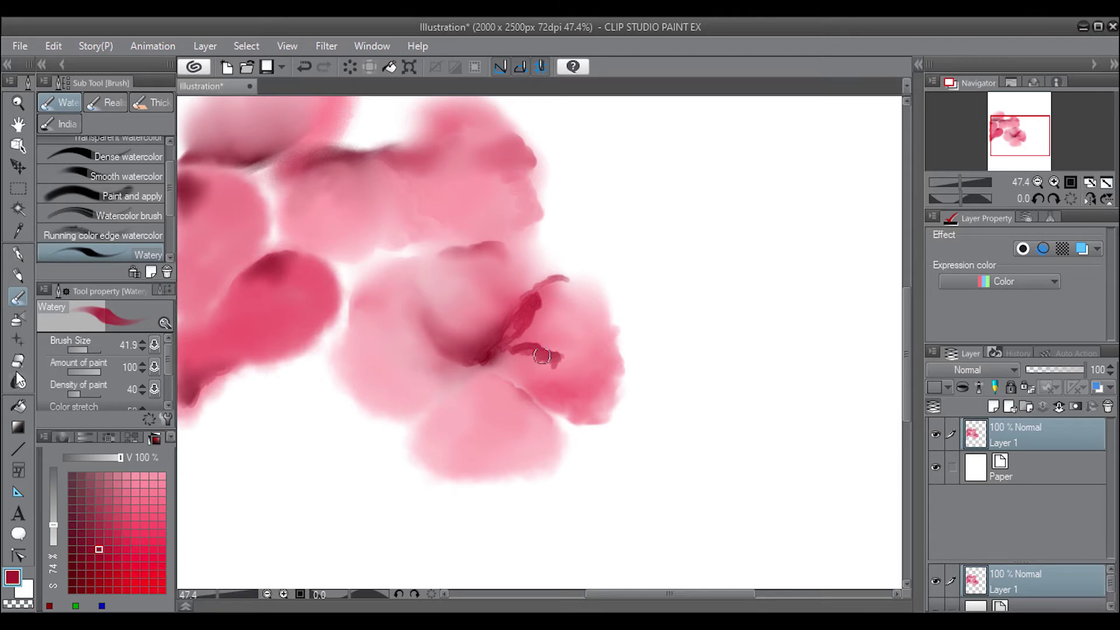
{"action": "key", "text": "j"}
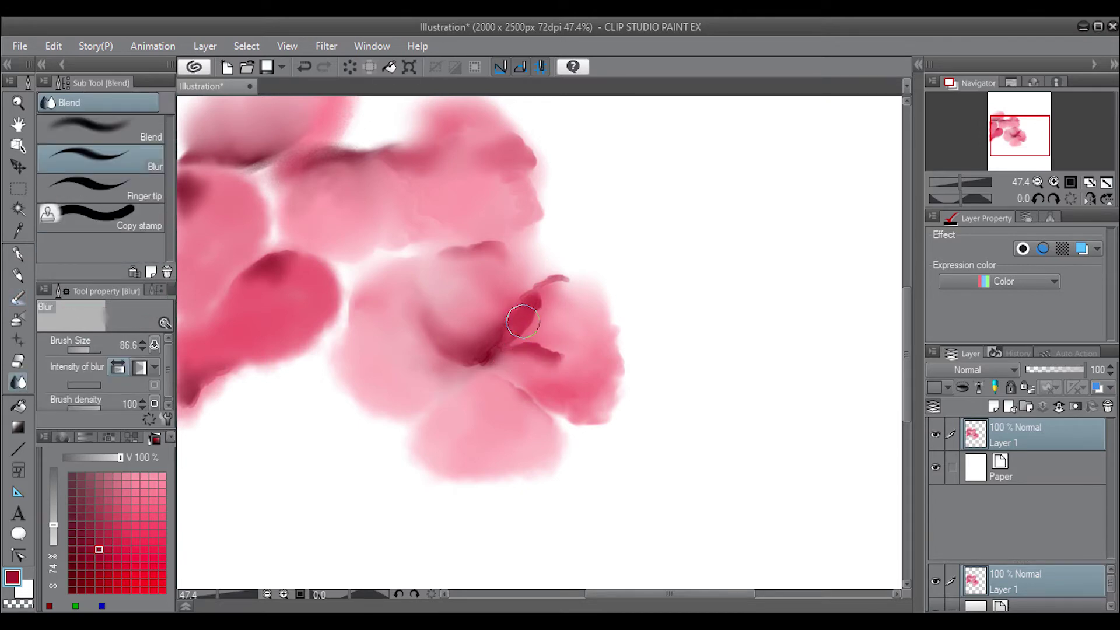
{"action": "left_click", "coordinate": [518, 333], "text": "alt"}
{"action": "key", "text": "b"}
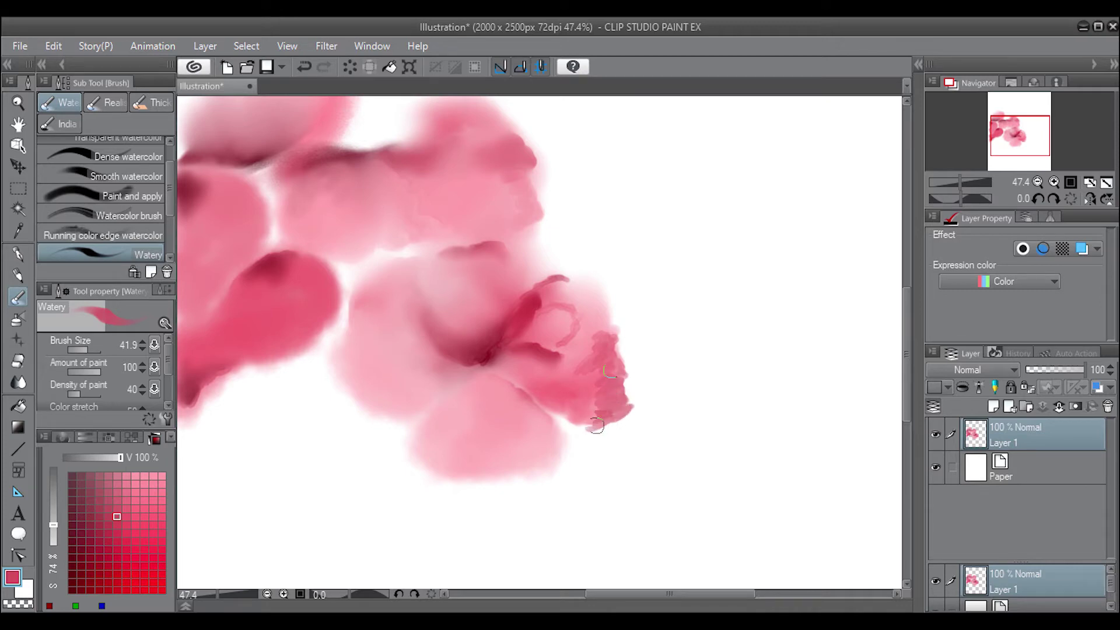
Step: Edge the right petal's bottom in eyedropped dark red, blur its edges, then dab pink on the left petal
{"action": "left_click_drag", "start_coordinate": [595, 425], "coordinate": [551, 412]}
{"action": "left_click", "coordinate": [612, 402], "text": "alt"}
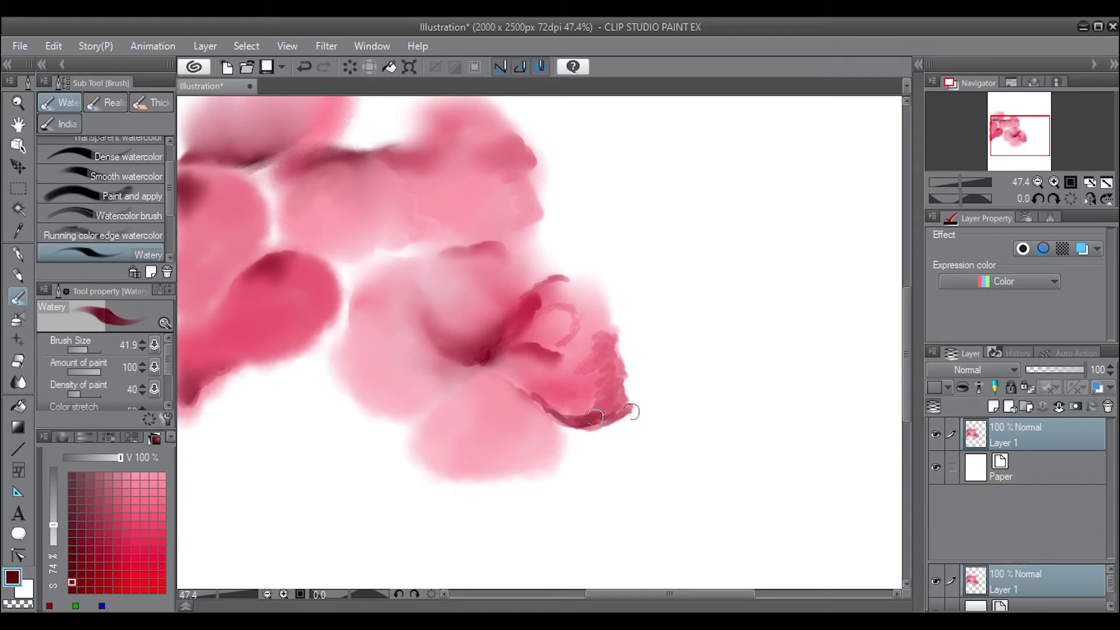
{"action": "key", "text": "j"}
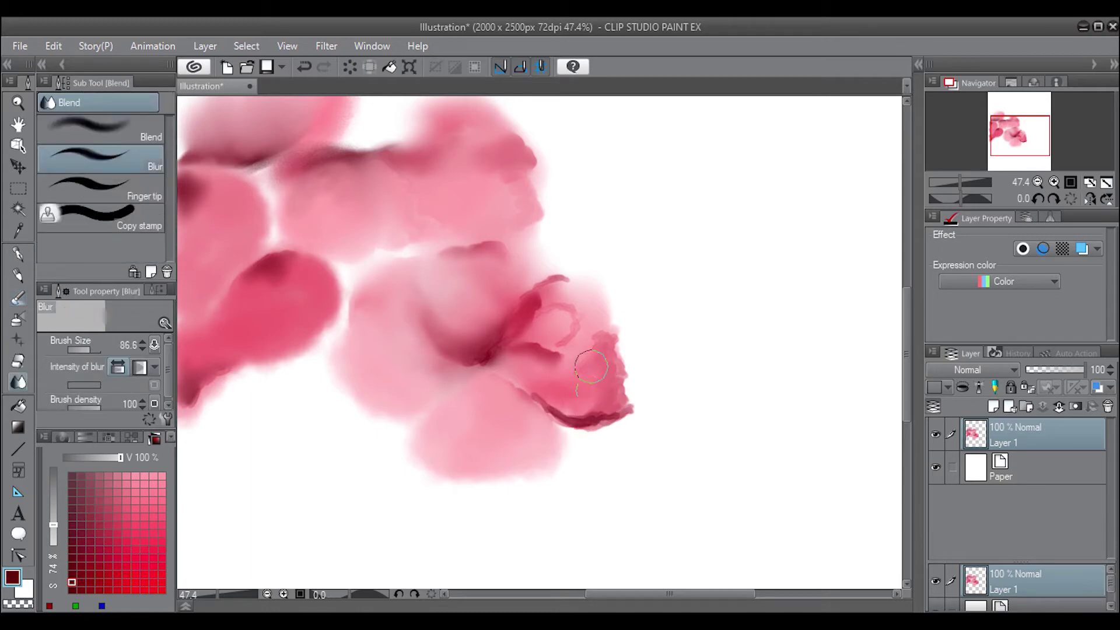
{"action": "mouse_move", "coordinate": [567, 318]}
{"action": "left_mouse_down"}
{"action": "mouse_move", "coordinate": [621, 365]}
{"action": "mouse_move", "coordinate": [578, 397]}
{"action": "left_mouse_up"}
{"action": "left_click_drag", "start_coordinate": [550, 311], "coordinate": [583, 318]}
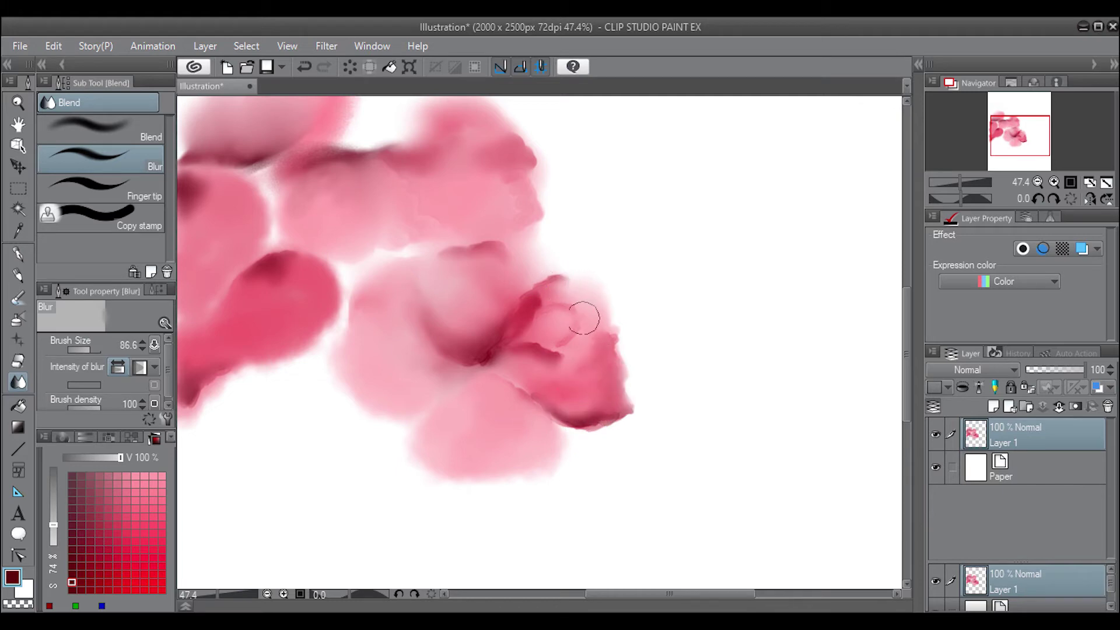
{"action": "left_click_drag", "start_coordinate": [585, 419], "coordinate": [624, 403]}
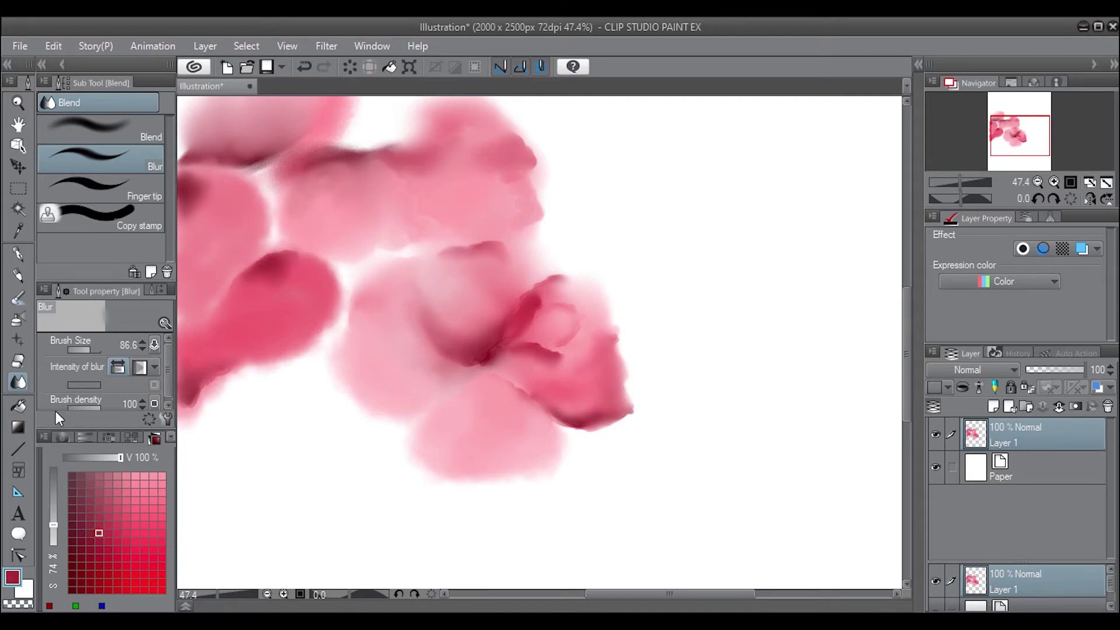
{"action": "key", "text": "b"}
{"action": "mouse_move", "coordinate": [301, 357]}
{"action": "left_mouse_down"}
{"action": "mouse_move", "coordinate": [274, 395]}
{"action": "mouse_move", "coordinate": [266, 379]}
{"action": "left_mouse_up"}
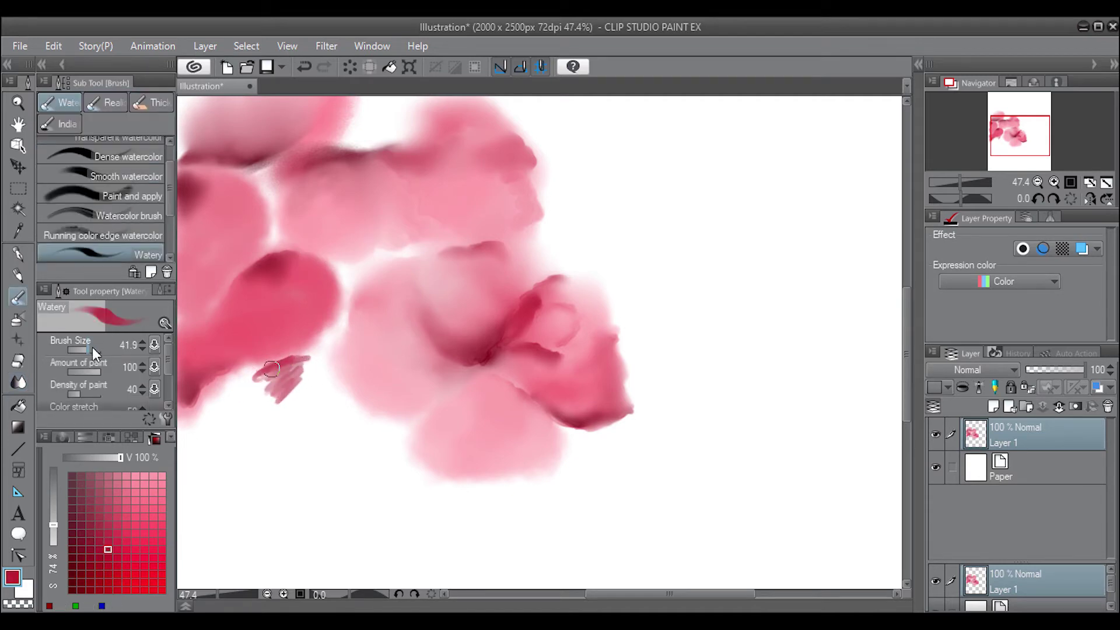
Step: At size 140, paint the lower-left petal pink, add a dark red curved band, then lighten its edge
{"action": "mouse_move", "coordinate": [262, 387]}
{"action": "left_mouse_down"}
{"action": "mouse_move", "coordinate": [299, 369]}
{"action": "mouse_move", "coordinate": [267, 392]}
{"action": "mouse_move", "coordinate": [295, 367]}
{"action": "mouse_move", "coordinate": [276, 418]}
{"action": "mouse_move", "coordinate": [262, 374]}
{"action": "mouse_move", "coordinate": [250, 438]}
{"action": "mouse_move", "coordinate": [243, 417]}
{"action": "mouse_move", "coordinate": [288, 465]}
{"action": "mouse_move", "coordinate": [280, 474]}
{"action": "mouse_move", "coordinate": [337, 392]}
{"action": "mouse_move", "coordinate": [309, 409]}
{"action": "mouse_move", "coordinate": [325, 458]}
{"action": "mouse_move", "coordinate": [325, 415]}
{"action": "mouse_move", "coordinate": [327, 465]}
{"action": "mouse_move", "coordinate": [280, 486]}
{"action": "mouse_move", "coordinate": [295, 400]}
{"action": "mouse_move", "coordinate": [262, 449]}
{"action": "mouse_move", "coordinate": [230, 405]}
{"action": "mouse_move", "coordinate": [233, 384]}
{"action": "mouse_move", "coordinate": [221, 391]}
{"action": "mouse_move", "coordinate": [239, 353]}
{"action": "mouse_move", "coordinate": [199, 383]}
{"action": "mouse_move", "coordinate": [325, 383]}
{"action": "mouse_move", "coordinate": [313, 412]}
{"action": "mouse_move", "coordinate": [333, 425]}
{"action": "mouse_move", "coordinate": [313, 483]}
{"action": "mouse_move", "coordinate": [232, 467]}
{"action": "mouse_move", "coordinate": [333, 432]}
{"action": "mouse_move", "coordinate": [320, 390]}
{"action": "mouse_move", "coordinate": [300, 482]}
{"action": "mouse_move", "coordinate": [338, 463]}
{"action": "mouse_move", "coordinate": [338, 473]}
{"action": "left_mouse_up"}
{"action": "left_click", "coordinate": [243, 408], "text": "alt"}
{"action": "mouse_move", "coordinate": [275, 487]}
{"action": "left_mouse_down"}
{"action": "mouse_move", "coordinate": [263, 492]}
{"action": "mouse_move", "coordinate": [218, 442]}
{"action": "mouse_move", "coordinate": [242, 394]}
{"action": "mouse_move", "coordinate": [213, 427]}
{"action": "mouse_move", "coordinate": [250, 397]}
{"action": "mouse_move", "coordinate": [279, 397]}
{"action": "mouse_move", "coordinate": [286, 421]}
{"action": "mouse_move", "coordinate": [287, 380]}
{"action": "mouse_move", "coordinate": [238, 400]}
{"action": "mouse_move", "coordinate": [307, 358]}
{"action": "mouse_move", "coordinate": [333, 312]}
{"action": "mouse_move", "coordinate": [295, 313]}
{"action": "mouse_move", "coordinate": [312, 312]}
{"action": "mouse_move", "coordinate": [279, 341]}
{"action": "mouse_move", "coordinate": [312, 387]}
{"action": "mouse_move", "coordinate": [321, 367]}
{"action": "mouse_move", "coordinate": [330, 480]}
{"action": "mouse_move", "coordinate": [308, 489]}
{"action": "left_mouse_up"}
{"action": "left_click", "coordinate": [80, 566]}
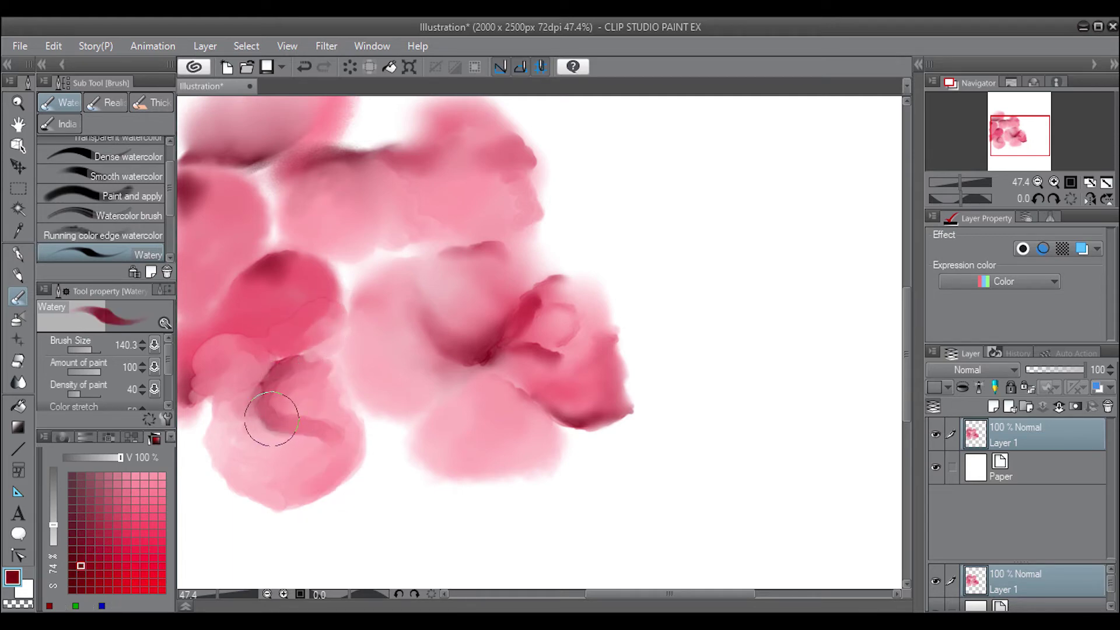
{"action": "mouse_move", "coordinate": [263, 412]}
{"action": "left_mouse_down"}
{"action": "mouse_move", "coordinate": [292, 400]}
{"action": "mouse_move", "coordinate": [258, 385]}
{"action": "mouse_move", "coordinate": [286, 395]}
{"action": "mouse_move", "coordinate": [289, 418]}
{"action": "left_mouse_up"}
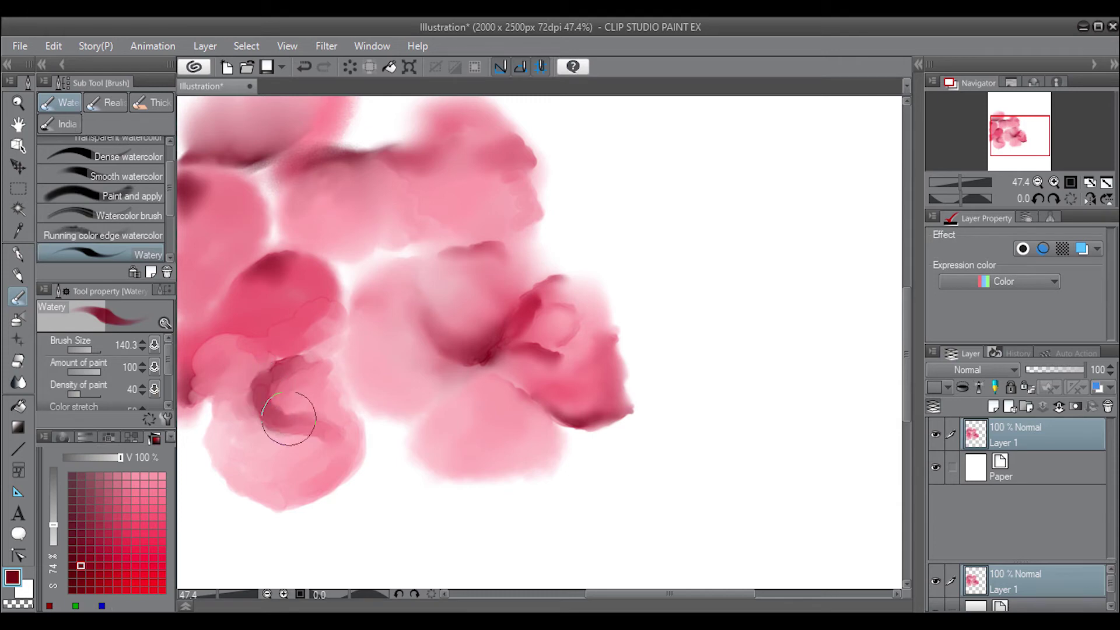
{"action": "mouse_move", "coordinate": [222, 395]}
{"action": "left_mouse_down"}
{"action": "mouse_move", "coordinate": [222, 376]}
{"action": "mouse_move", "coordinate": [274, 373]}
{"action": "mouse_move", "coordinate": [262, 408]}
{"action": "mouse_move", "coordinate": [329, 429]}
{"action": "left_mouse_up"}
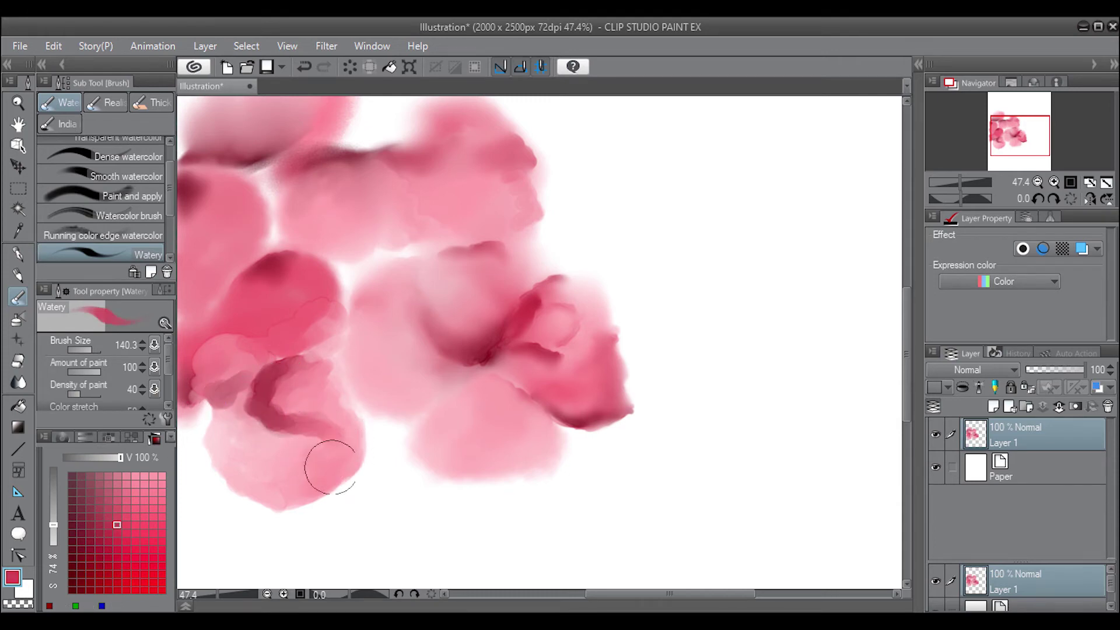
{"action": "mouse_move", "coordinate": [270, 500]}
{"action": "left_mouse_down"}
{"action": "mouse_move", "coordinate": [204, 439]}
{"action": "mouse_move", "coordinate": [274, 529]}
{"action": "mouse_move", "coordinate": [292, 470]}
{"action": "mouse_move", "coordinate": [325, 445]}
{"action": "mouse_move", "coordinate": [315, 438]}
{"action": "mouse_move", "coordinate": [314, 361]}
{"action": "left_mouse_up"}
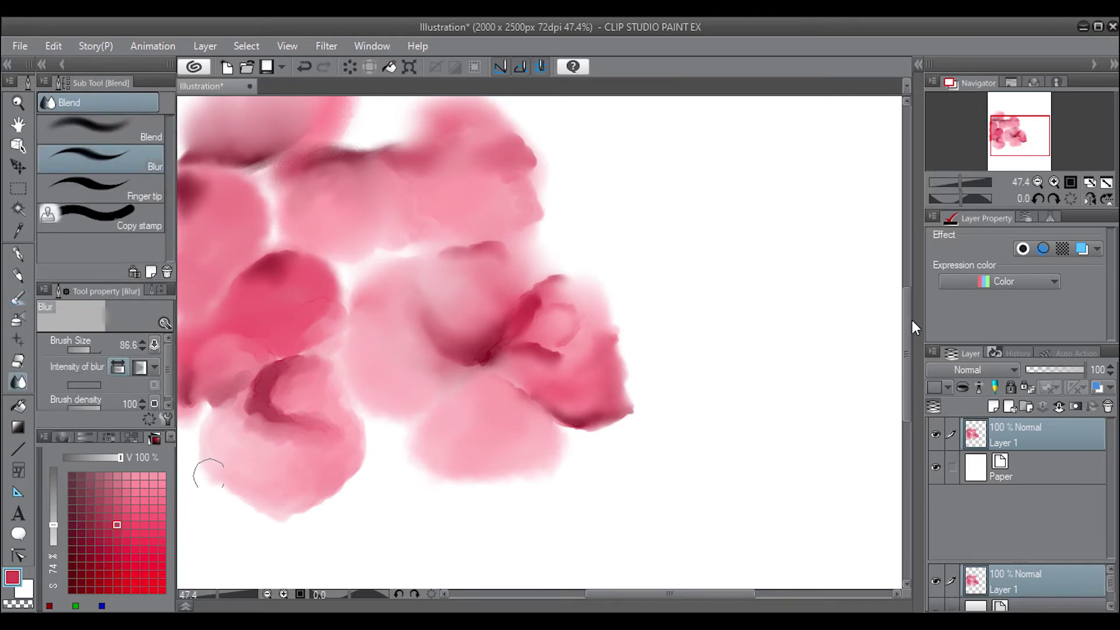
Step: Paint a dark red blob below the flowers with a denser watercolour brush at a darker value
{"action": "scroll", "coordinate": [909, 356], "scroll_direction": "down", "scroll_amount": 3}
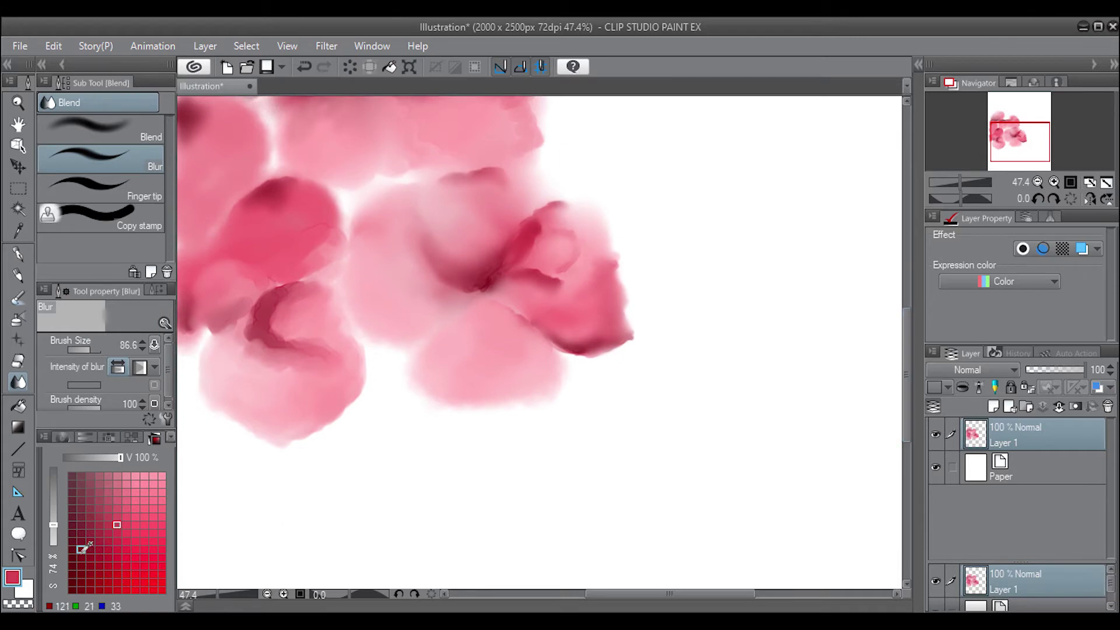
{"action": "left_click", "coordinate": [18, 272]}
{"action": "left_click_drag", "start_coordinate": [563, 502], "coordinate": [555, 462]}
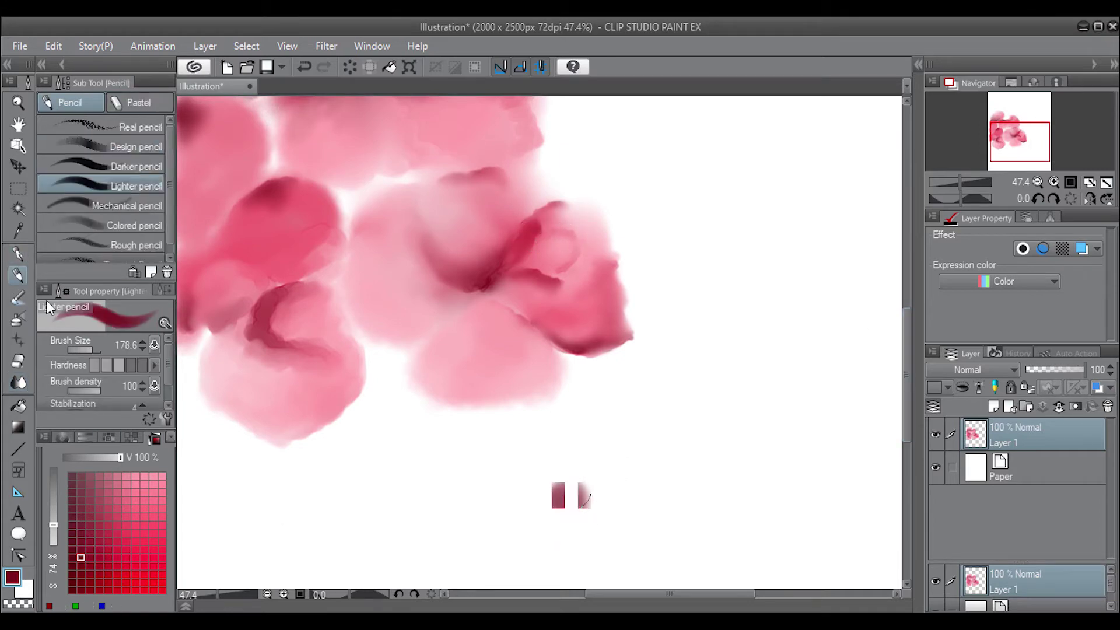
{"action": "key", "text": "b"}
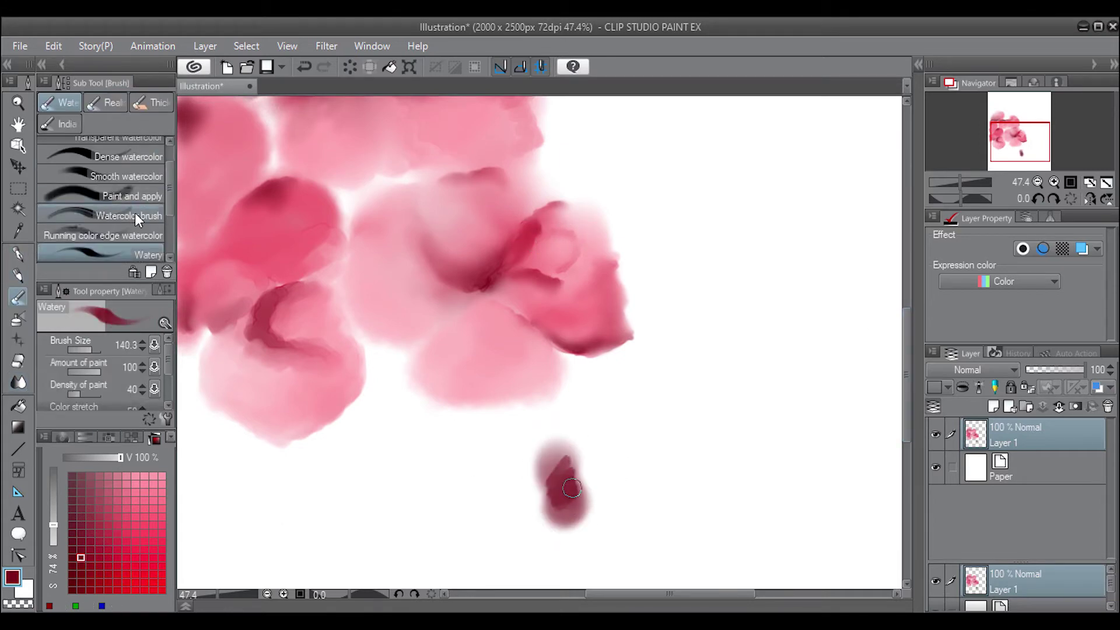
{"action": "left_click", "coordinate": [135, 214]}
{"action": "left_click_drag", "start_coordinate": [120, 457], "coordinate": [113, 457]}
{"action": "mouse_move", "coordinate": [567, 499]}
{"action": "left_mouse_down"}
{"action": "mouse_move", "coordinate": [546, 425]}
{"action": "mouse_move", "coordinate": [561, 484]}
{"action": "mouse_move", "coordinate": [533, 426]}
{"action": "left_mouse_up"}
{"action": "left_click_drag", "start_coordinate": [554, 478], "coordinate": [548, 441]}
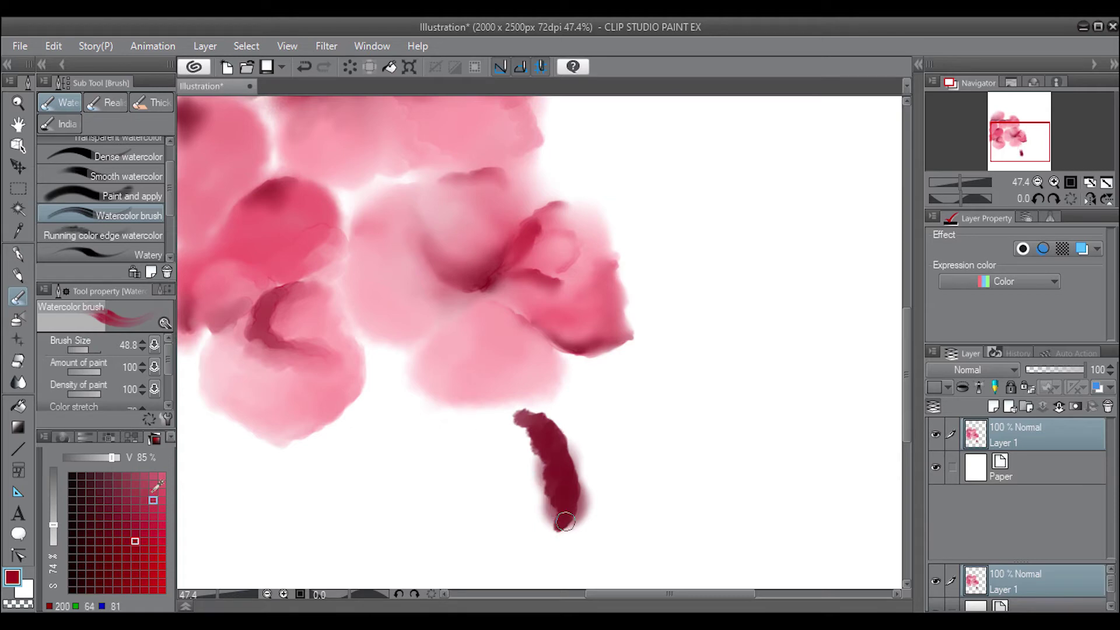
Step: Add brighter red along the blob's upper-left and lower-left edges, widening its left side
{"action": "mouse_move", "coordinate": [548, 484]}
{"action": "left_mouse_down"}
{"action": "mouse_move", "coordinate": [504, 429]}
{"action": "mouse_move", "coordinate": [543, 451]}
{"action": "mouse_move", "coordinate": [527, 519]}
{"action": "left_mouse_up"}
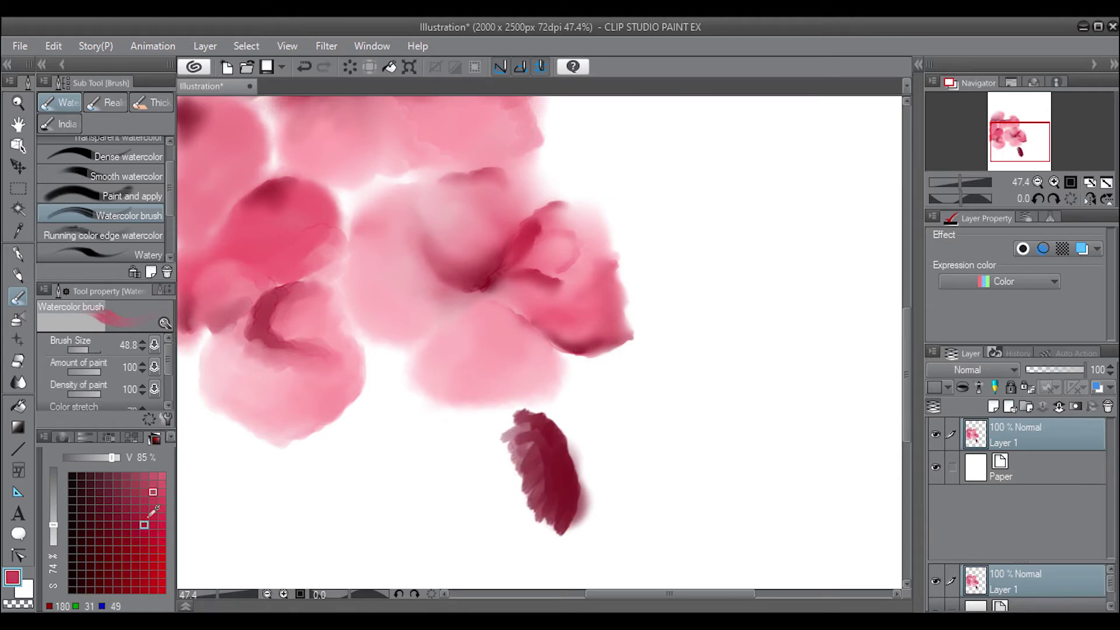
{"action": "left_click", "coordinate": [162, 483]}
{"action": "left_click_drag", "start_coordinate": [516, 431], "coordinate": [502, 484]}
{"action": "mouse_move", "coordinate": [537, 525]}
{"action": "left_mouse_down"}
{"action": "mouse_move", "coordinate": [496, 437]}
{"action": "mouse_move", "coordinate": [517, 414]}
{"action": "mouse_move", "coordinate": [507, 490]}
{"action": "left_mouse_up"}
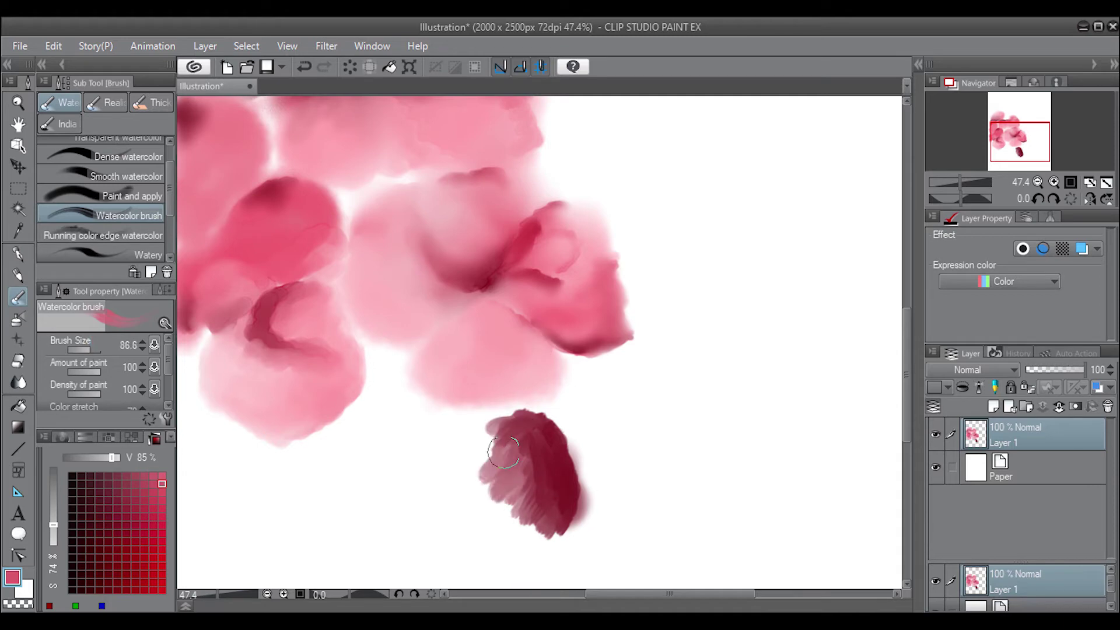
{"action": "mouse_move", "coordinate": [496, 443]}
{"action": "left_mouse_down"}
{"action": "mouse_move", "coordinate": [484, 484]}
{"action": "mouse_move", "coordinate": [530, 525]}
{"action": "mouse_move", "coordinate": [513, 451]}
{"action": "left_mouse_up"}
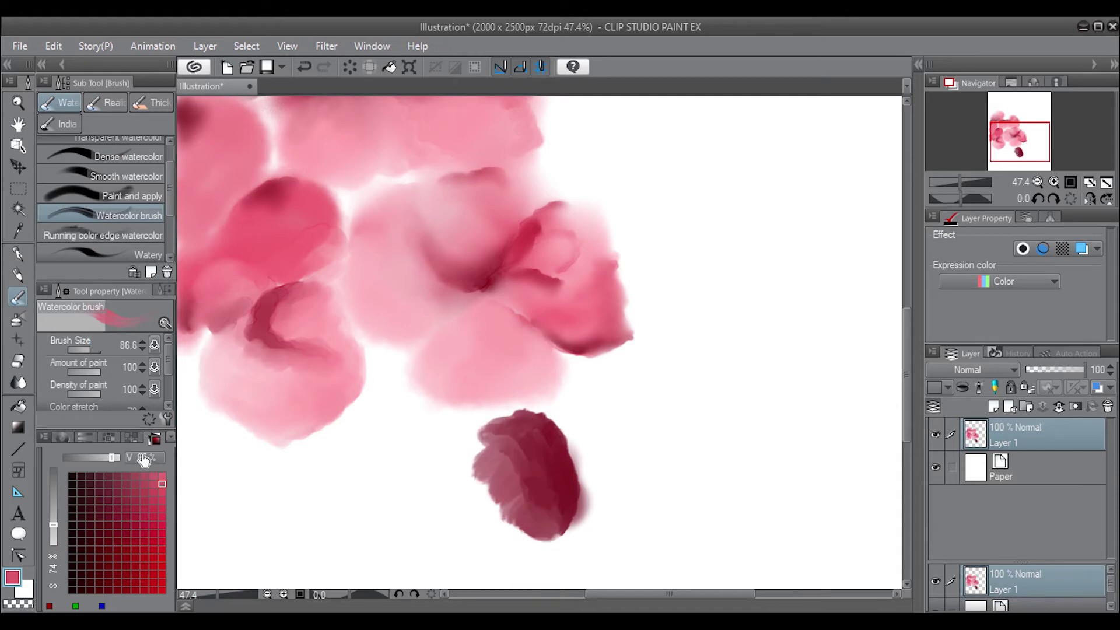
Step: Extend the blob's left side in pale mauve from the colour wheel, then pick a brighter red
{"action": "left_click", "coordinate": [62, 437]}
{"action": "left_click", "coordinate": [271, 432], "text": "alt"}
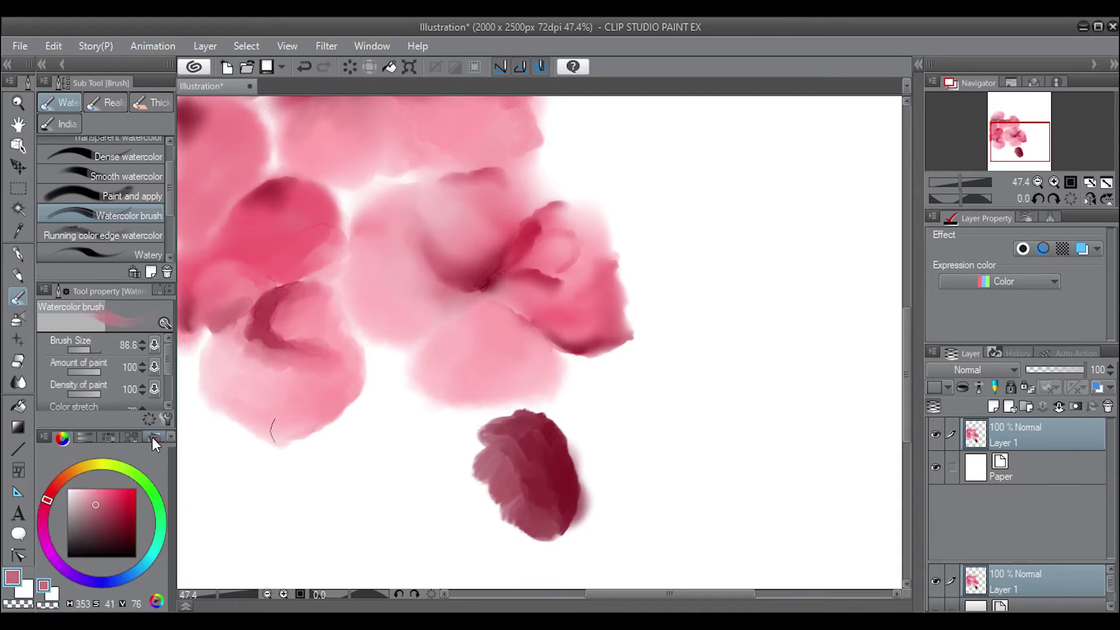
{"action": "mouse_move", "coordinate": [496, 449]}
{"action": "left_mouse_down"}
{"action": "mouse_move", "coordinate": [475, 490]}
{"action": "mouse_move", "coordinate": [455, 460]}
{"action": "mouse_move", "coordinate": [495, 508]}
{"action": "mouse_move", "coordinate": [495, 450]}
{"action": "mouse_move", "coordinate": [525, 537]}
{"action": "mouse_move", "coordinate": [461, 496]}
{"action": "mouse_move", "coordinate": [447, 450]}
{"action": "mouse_move", "coordinate": [471, 415]}
{"action": "mouse_move", "coordinate": [454, 476]}
{"action": "mouse_move", "coordinate": [504, 523]}
{"action": "mouse_move", "coordinate": [420, 487]}
{"action": "mouse_move", "coordinate": [439, 417]}
{"action": "mouse_move", "coordinate": [447, 440]}
{"action": "left_mouse_up"}
{"action": "left_click", "coordinate": [155, 438]}
{"action": "left_click", "coordinate": [126, 574]}
{"action": "left_click", "coordinate": [19, 382]}
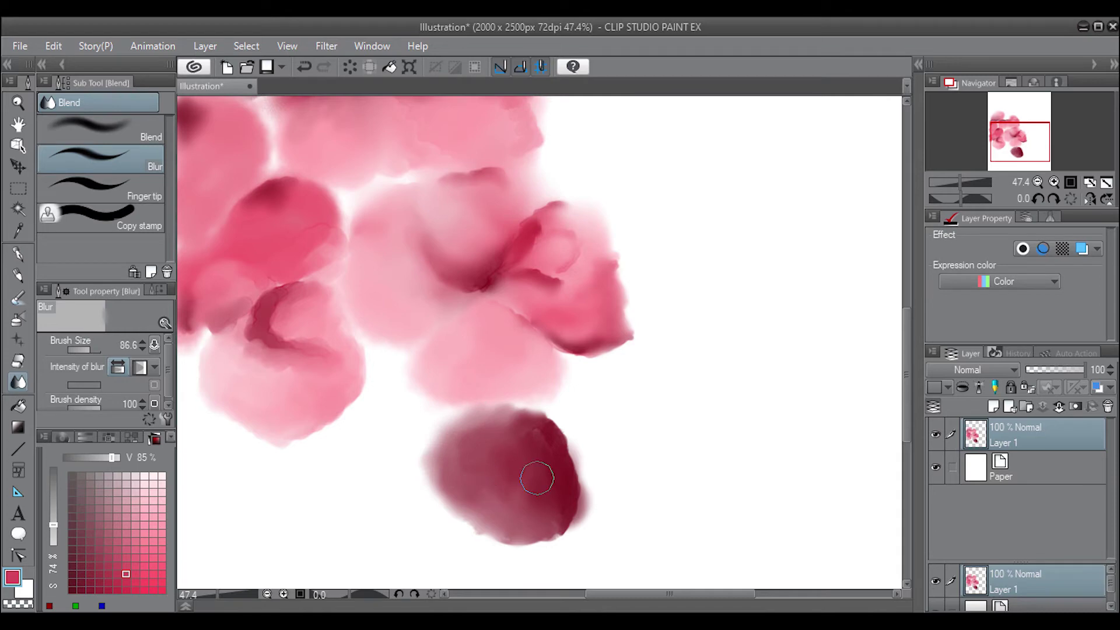
Step: Paint pink strokes below the dark blob and round out its edges with a blending watercolour
{"action": "scroll", "coordinate": [418, 492], "scroll_direction": "down", "scroll_amount": 2}
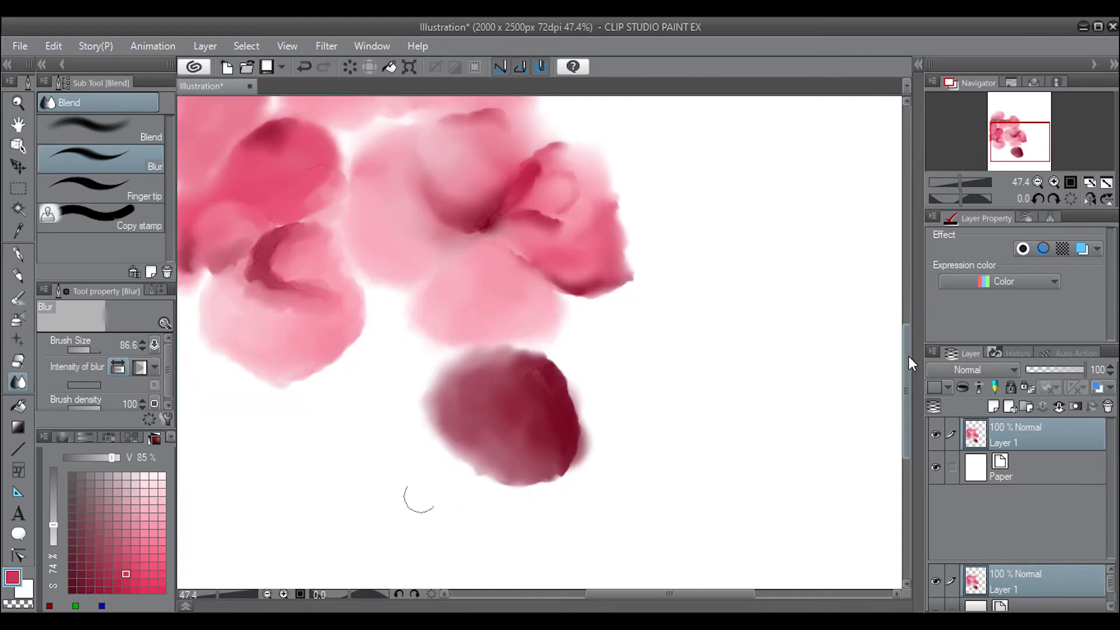
{"action": "key", "text": "b"}
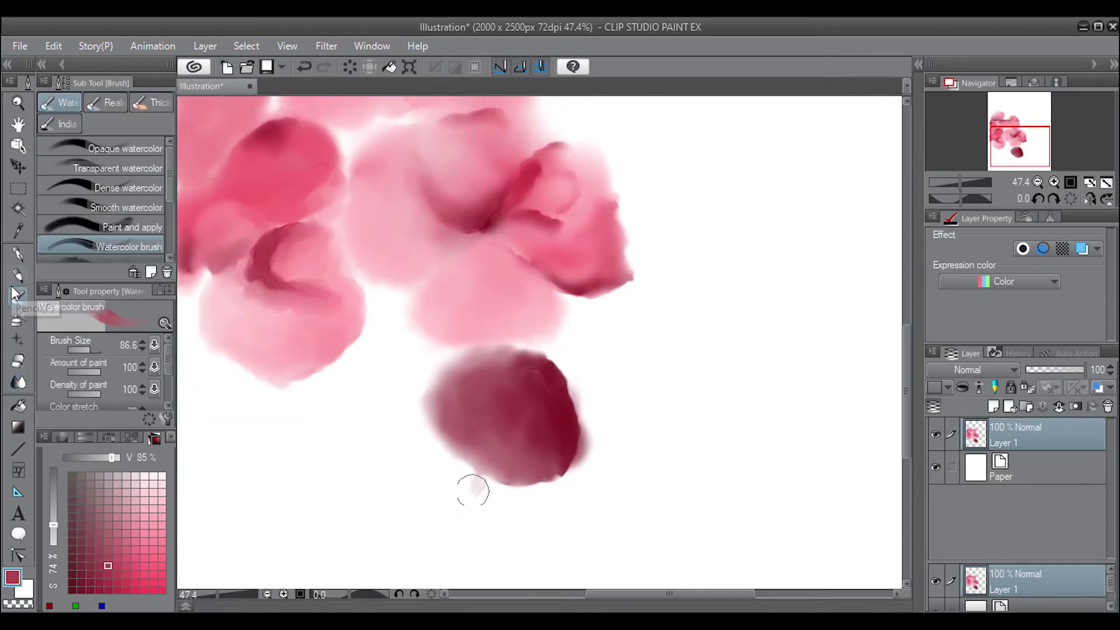
{"action": "mouse_move", "coordinate": [470, 487]}
{"action": "left_mouse_down"}
{"action": "mouse_move", "coordinate": [513, 479]}
{"action": "mouse_move", "coordinate": [500, 498]}
{"action": "mouse_move", "coordinate": [449, 475]}
{"action": "mouse_move", "coordinate": [501, 484]}
{"action": "mouse_move", "coordinate": [444, 455]}
{"action": "left_mouse_up"}
{"action": "left_click", "coordinate": [116, 233]}
{"action": "mouse_move", "coordinate": [420, 379]}
{"action": "left_mouse_down"}
{"action": "mouse_move", "coordinate": [466, 467]}
{"action": "mouse_move", "coordinate": [587, 433]}
{"action": "mouse_move", "coordinate": [561, 367]}
{"action": "left_mouse_up"}
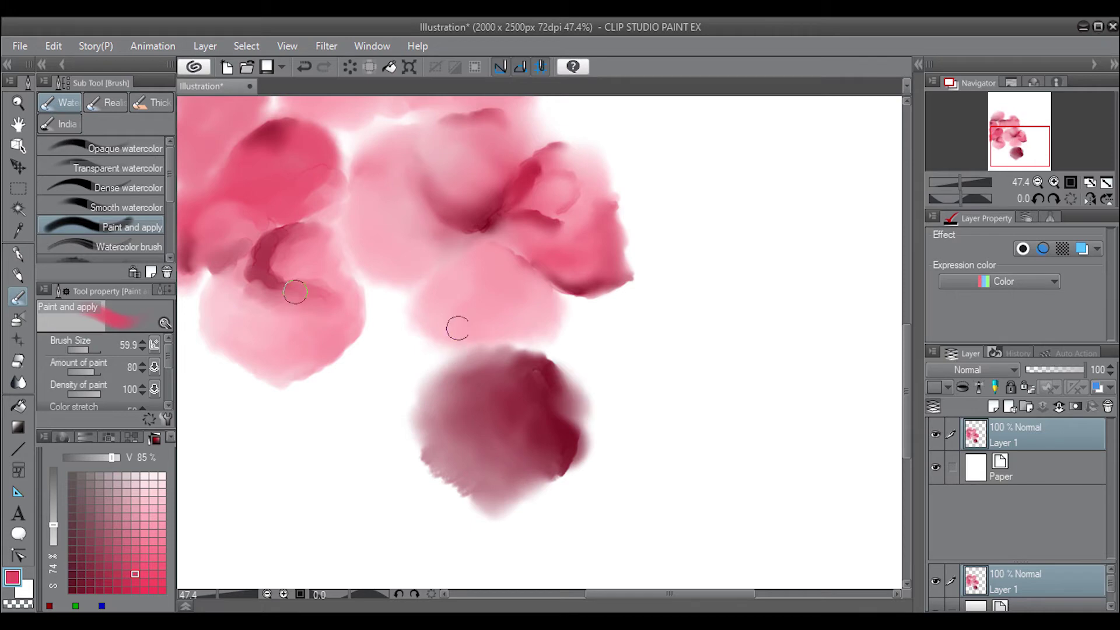
Step: Dab pink along the dark blob's lower-left edge with the denser watercolour brush
{"action": "left_click", "coordinate": [395, 287], "text": "alt"}
{"action": "left_click", "coordinate": [449, 507]}
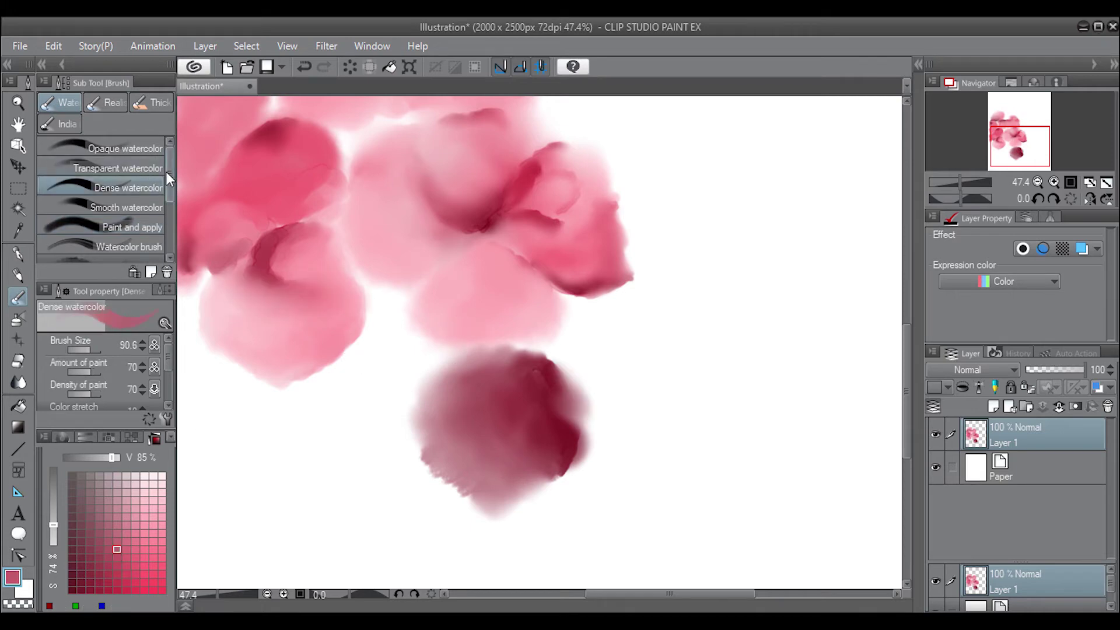
{"action": "left_click", "coordinate": [148, 185]}
{"action": "left_click_drag", "start_coordinate": [418, 480], "coordinate": [467, 507]}
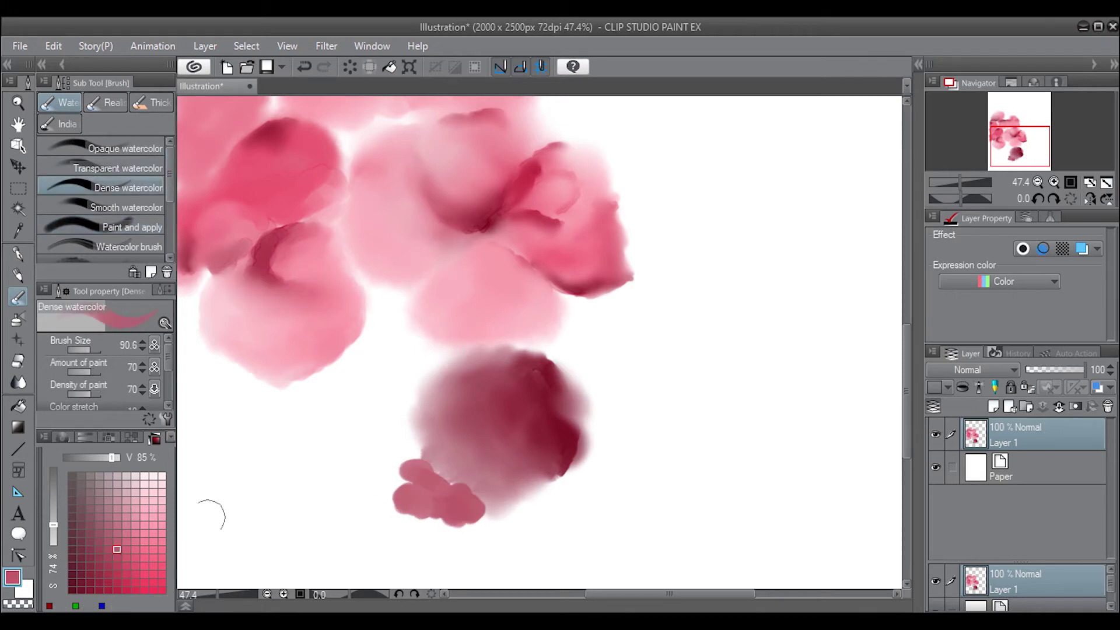
{"action": "left_click", "coordinate": [392, 490]}
{"action": "left_click_drag", "start_coordinate": [393, 490], "coordinate": [408, 443]}
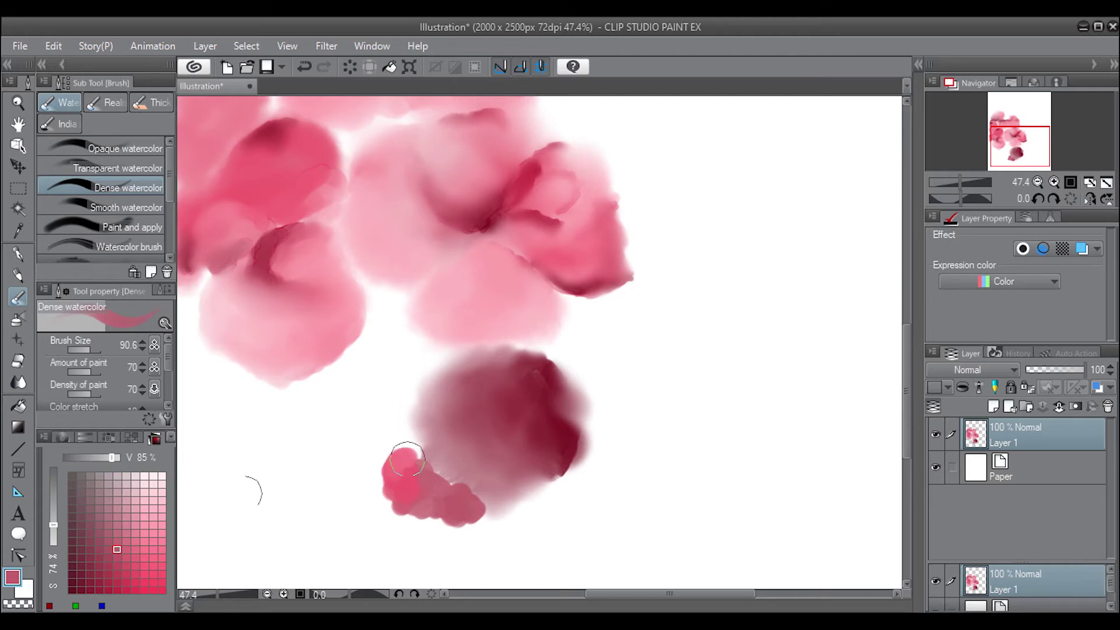
Step: Pick lighter pinks from the intermediate colour grid and widen the light pink petal under the blob
{"action": "left_click", "coordinate": [63, 438]}
{"action": "left_click", "coordinate": [155, 437]}
{"action": "left_click", "coordinate": [108, 508]}
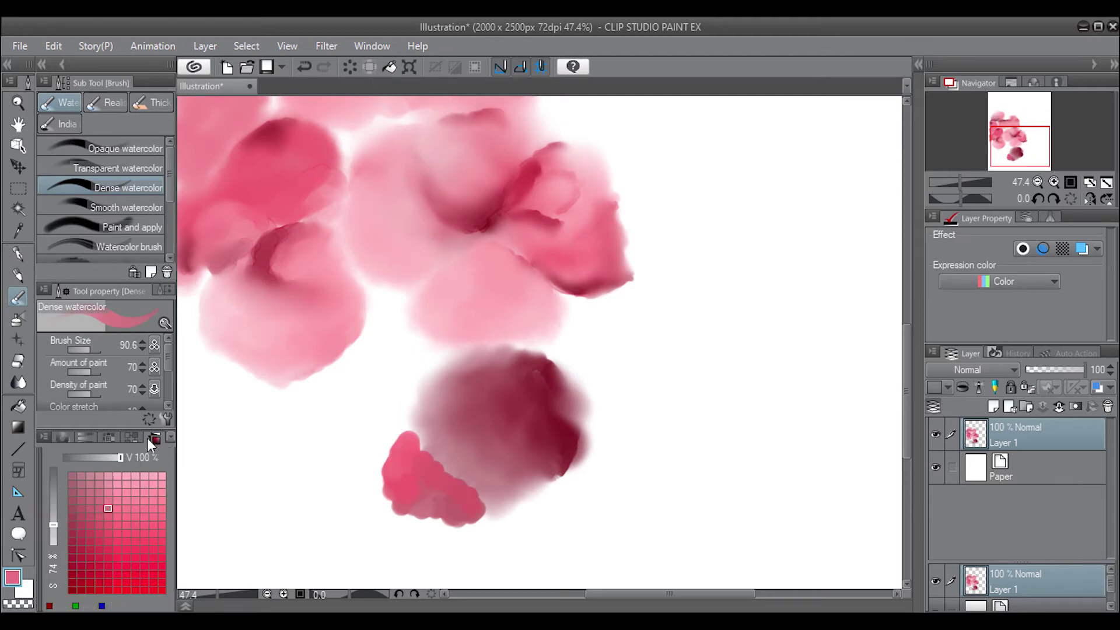
{"action": "left_click", "coordinate": [410, 525]}
{"action": "mouse_move", "coordinate": [410, 525]}
{"action": "left_mouse_down"}
{"action": "mouse_move", "coordinate": [455, 513]}
{"action": "mouse_move", "coordinate": [398, 539]}
{"action": "mouse_move", "coordinate": [362, 487]}
{"action": "mouse_move", "coordinate": [375, 449]}
{"action": "mouse_move", "coordinate": [353, 498]}
{"action": "mouse_move", "coordinate": [350, 480]}
{"action": "mouse_move", "coordinate": [376, 467]}
{"action": "left_mouse_up"}
{"action": "left_click", "coordinate": [134, 492]}
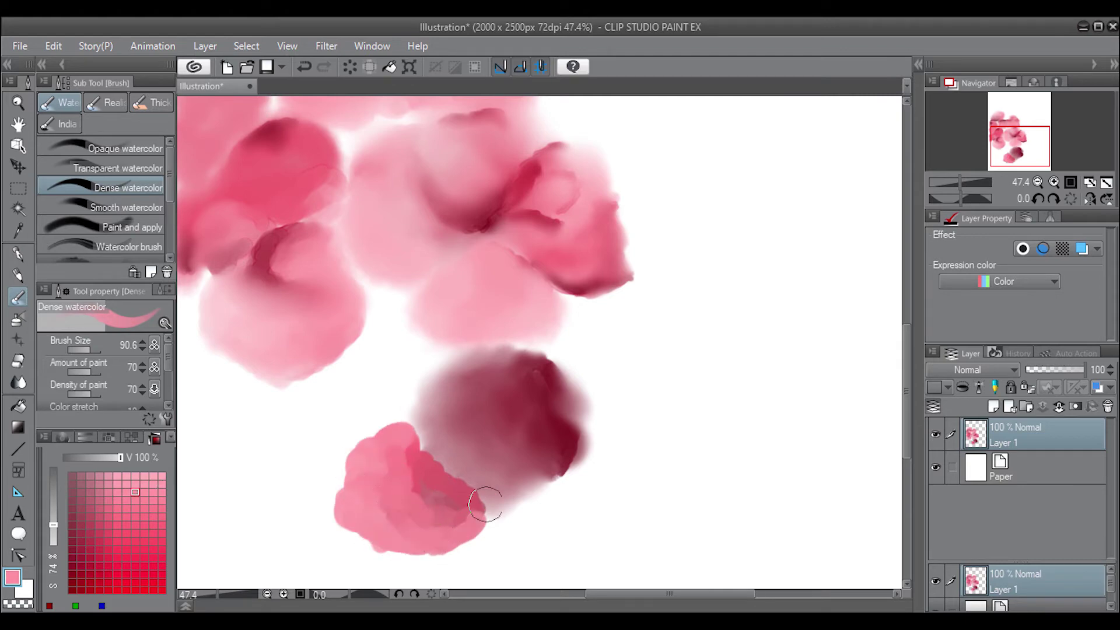
{"action": "mouse_move", "coordinate": [484, 504]}
{"action": "left_mouse_down"}
{"action": "mouse_move", "coordinate": [533, 482]}
{"action": "mouse_move", "coordinate": [495, 496]}
{"action": "mouse_move", "coordinate": [545, 490]}
{"action": "mouse_move", "coordinate": [490, 484]}
{"action": "mouse_move", "coordinate": [512, 458]}
{"action": "mouse_move", "coordinate": [549, 484]}
{"action": "mouse_move", "coordinate": [507, 487]}
{"action": "mouse_move", "coordinate": [577, 467]}
{"action": "mouse_move", "coordinate": [586, 527]}
{"action": "mouse_move", "coordinate": [519, 527]}
{"action": "mouse_move", "coordinate": [489, 513]}
{"action": "mouse_move", "coordinate": [554, 548]}
{"action": "mouse_move", "coordinate": [531, 470]}
{"action": "left_mouse_up"}
Step: Choose a darker crimson for the new petal beside the pink one
{"action": "scroll", "coordinate": [796, 401], "scroll_direction": "down", "scroll_amount": 2}
{"action": "left_click", "coordinate": [80, 549]}
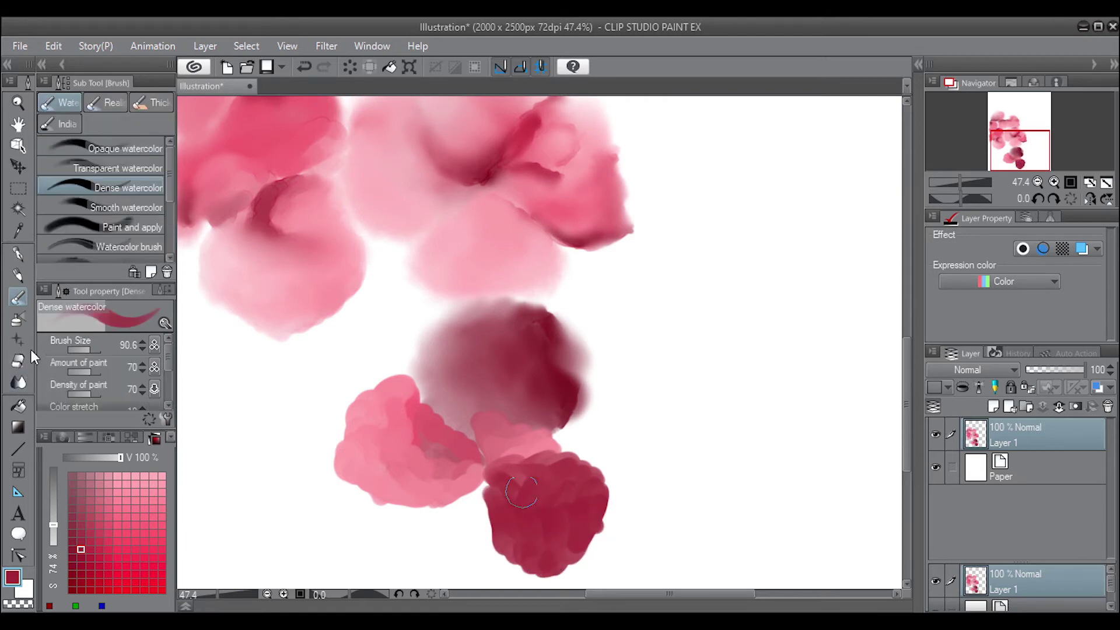
{"action": "left_click", "coordinate": [18, 382]}
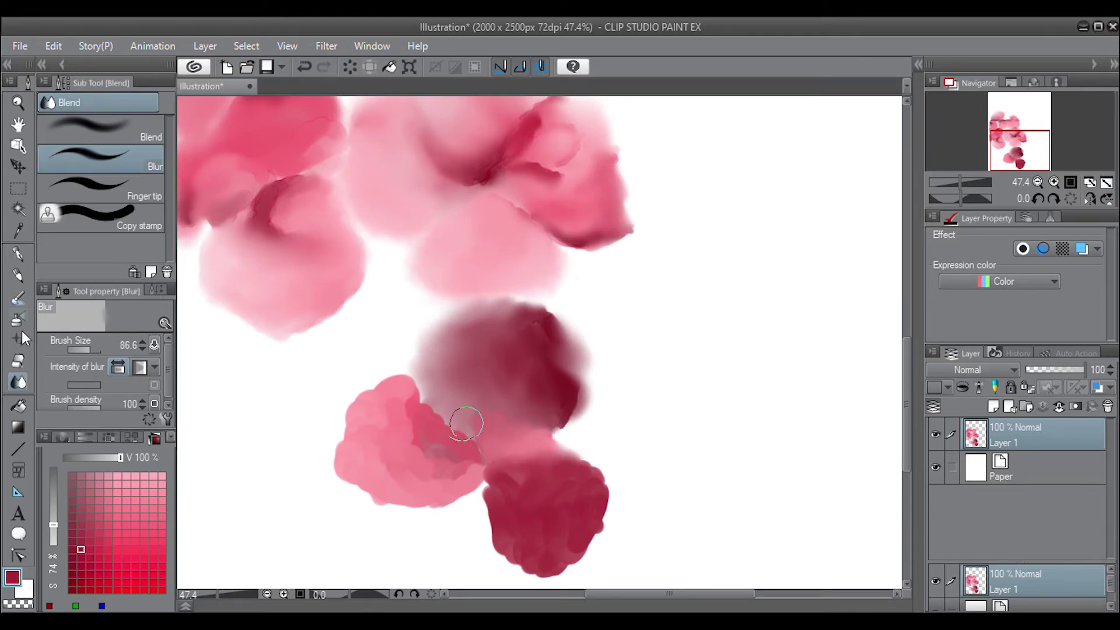
{"action": "left_click", "coordinate": [18, 254]}
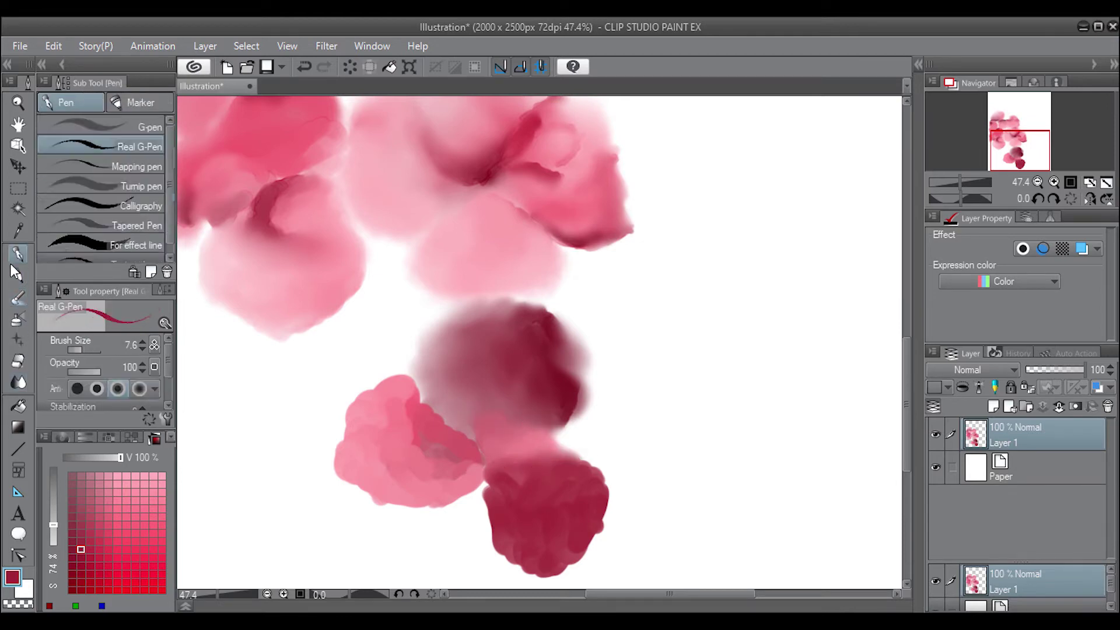
Step: Smooth the textured light pink petal and the crimson petal's lower edge with Paint and apply
{"action": "left_click", "coordinate": [18, 298]}
{"action": "scroll", "coordinate": [163, 195], "scroll_direction": "down", "scroll_amount": 2}
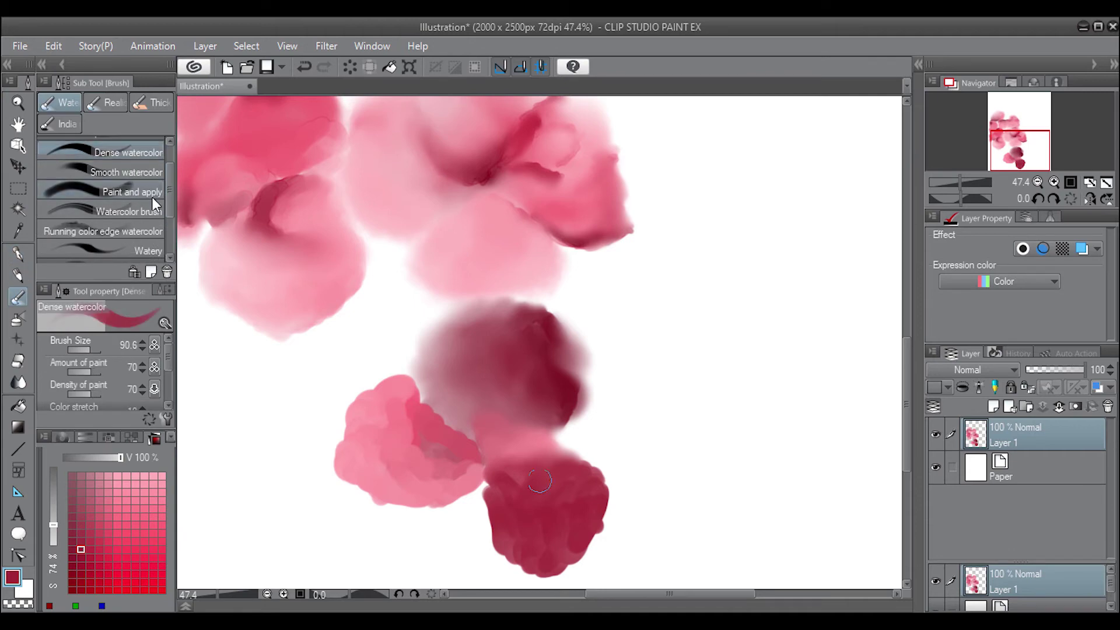
{"action": "left_click", "coordinate": [152, 199]}
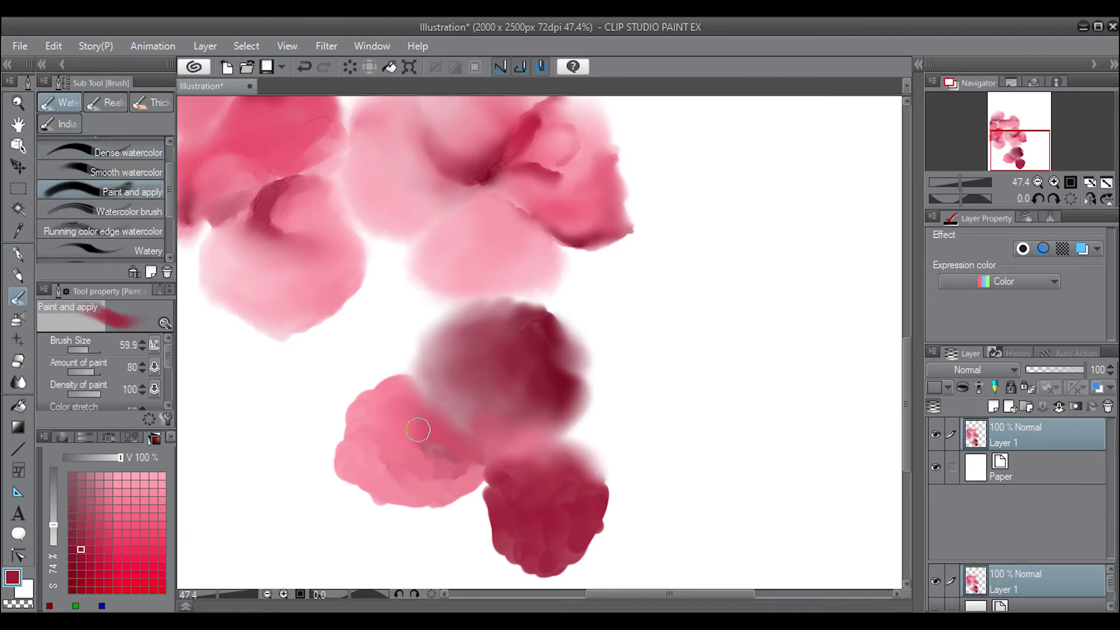
{"action": "mouse_move", "coordinate": [413, 397]}
{"action": "left_mouse_down"}
{"action": "mouse_move", "coordinate": [375, 387]}
{"action": "mouse_move", "coordinate": [583, 546]}
{"action": "mouse_move", "coordinate": [585, 533]}
{"action": "left_mouse_up"}
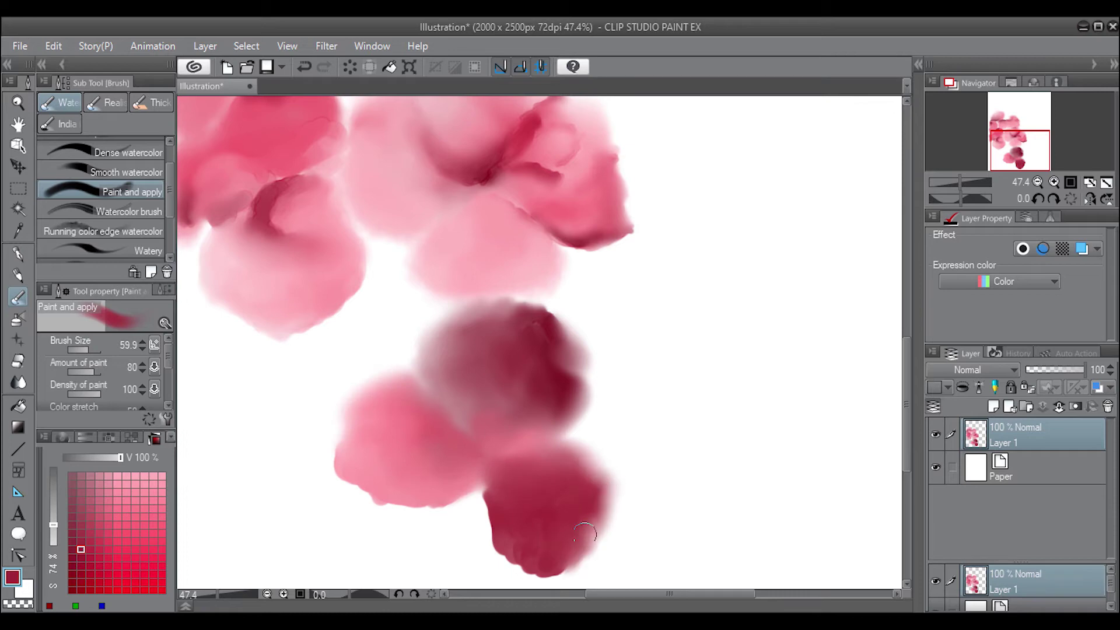
{"action": "mouse_move", "coordinate": [524, 552]}
{"action": "left_mouse_down"}
{"action": "mouse_move", "coordinate": [490, 525]}
{"action": "mouse_move", "coordinate": [500, 554]}
{"action": "mouse_move", "coordinate": [481, 503]}
{"action": "mouse_move", "coordinate": [392, 501]}
{"action": "mouse_move", "coordinate": [474, 477]}
{"action": "mouse_move", "coordinate": [585, 387]}
{"action": "mouse_move", "coordinate": [484, 439]}
{"action": "left_mouse_up"}
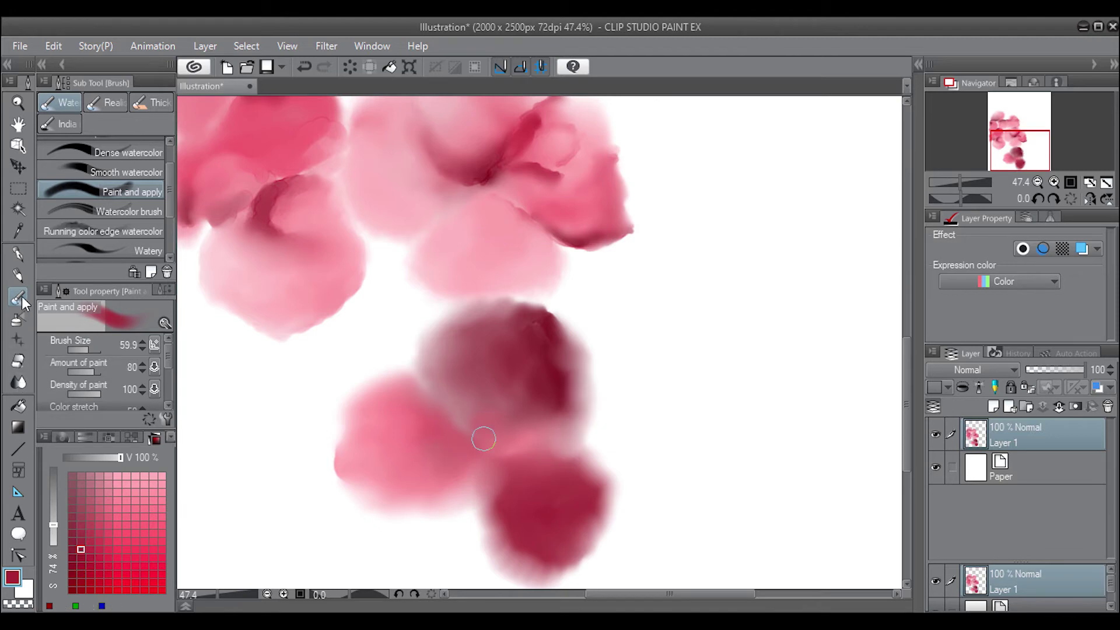
Step: Paint a pink stroke right of the dark blob and pick a lighter pink
{"action": "mouse_move", "coordinate": [589, 408]}
{"action": "left_mouse_down"}
{"action": "mouse_move", "coordinate": [642, 426]}
{"action": "mouse_move", "coordinate": [652, 461]}
{"action": "mouse_move", "coordinate": [644, 430]}
{"action": "mouse_move", "coordinate": [635, 479]}
{"action": "mouse_move", "coordinate": [638, 425]}
{"action": "mouse_move", "coordinate": [663, 437]}
{"action": "mouse_move", "coordinate": [607, 453]}
{"action": "mouse_move", "coordinate": [641, 432]}
{"action": "mouse_move", "coordinate": [675, 445]}
{"action": "mouse_move", "coordinate": [683, 467]}
{"action": "mouse_move", "coordinate": [627, 419]}
{"action": "left_mouse_up"}
{"action": "left_click", "coordinate": [388, 449], "text": "alt"}
{"action": "key", "text": "period"}
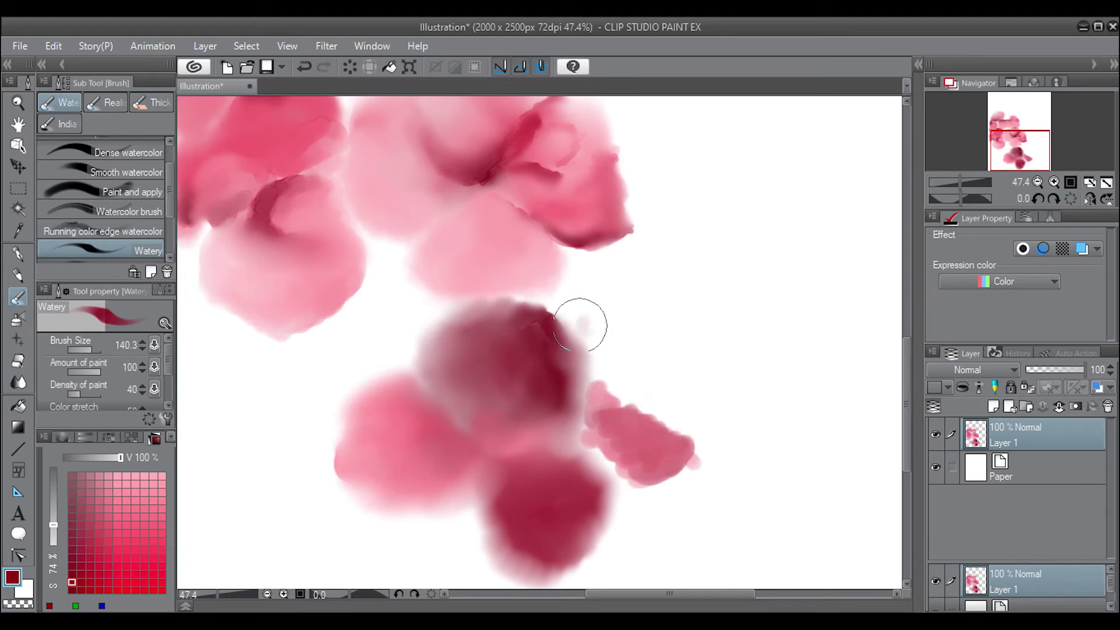
Step: Paint a bright pink petal right of the dark blob and smooth it into a soft wash
{"action": "mouse_move", "coordinate": [579, 321]}
{"action": "left_mouse_down"}
{"action": "mouse_move", "coordinate": [614, 277]}
{"action": "mouse_move", "coordinate": [641, 344]}
{"action": "mouse_move", "coordinate": [646, 335]}
{"action": "mouse_move", "coordinate": [693, 348]}
{"action": "mouse_move", "coordinate": [655, 270]}
{"action": "mouse_move", "coordinate": [607, 350]}
{"action": "mouse_move", "coordinate": [645, 392]}
{"action": "mouse_move", "coordinate": [692, 405]}
{"action": "mouse_move", "coordinate": [632, 327]}
{"action": "mouse_move", "coordinate": [686, 372]}
{"action": "mouse_move", "coordinate": [670, 257]}
{"action": "mouse_move", "coordinate": [690, 282]}
{"action": "mouse_move", "coordinate": [670, 320]}
{"action": "mouse_move", "coordinate": [721, 414]}
{"action": "mouse_move", "coordinate": [739, 412]}
{"action": "mouse_move", "coordinate": [664, 361]}
{"action": "mouse_move", "coordinate": [675, 326]}
{"action": "left_mouse_up"}
{"action": "left_click", "coordinate": [117, 557]}
{"action": "key", "text": "j"}
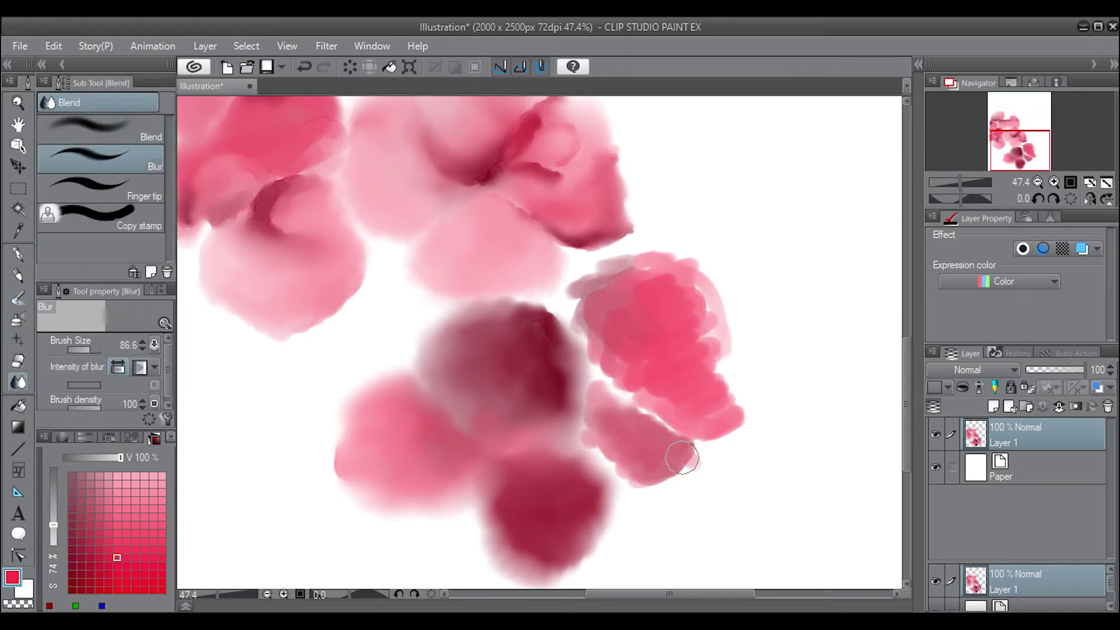
{"action": "key", "text": "b"}
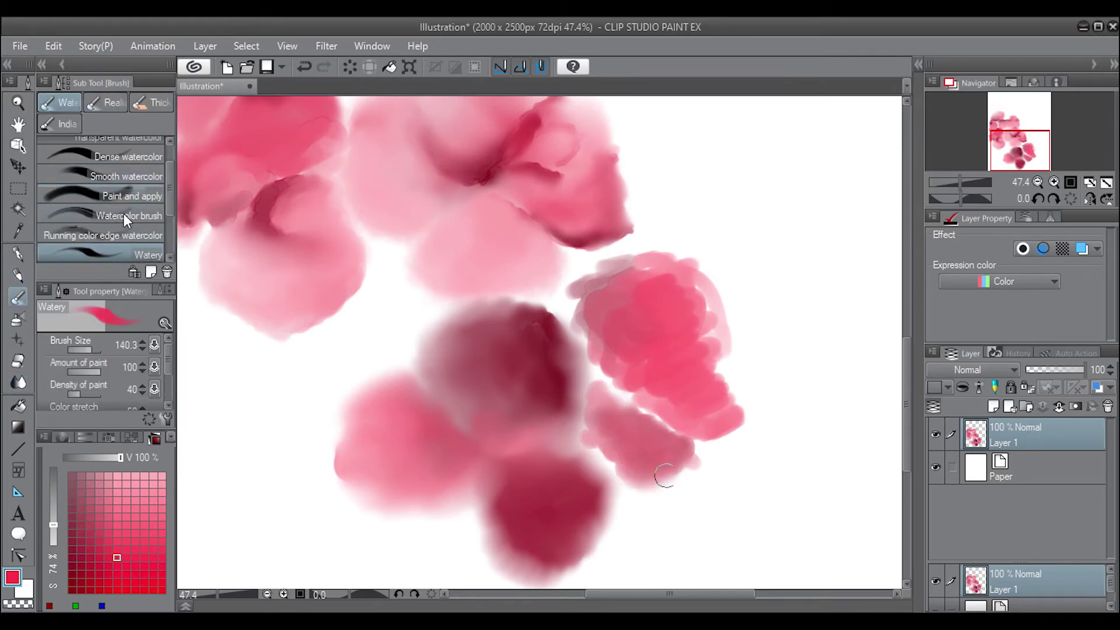
{"action": "left_click", "coordinate": [128, 195]}
{"action": "mouse_move", "coordinate": [638, 400]}
{"action": "left_mouse_down"}
{"action": "mouse_move", "coordinate": [581, 332]}
{"action": "mouse_move", "coordinate": [718, 393]}
{"action": "mouse_move", "coordinate": [710, 407]}
{"action": "mouse_move", "coordinate": [719, 393]}
{"action": "mouse_move", "coordinate": [679, 336]}
{"action": "left_mouse_up"}
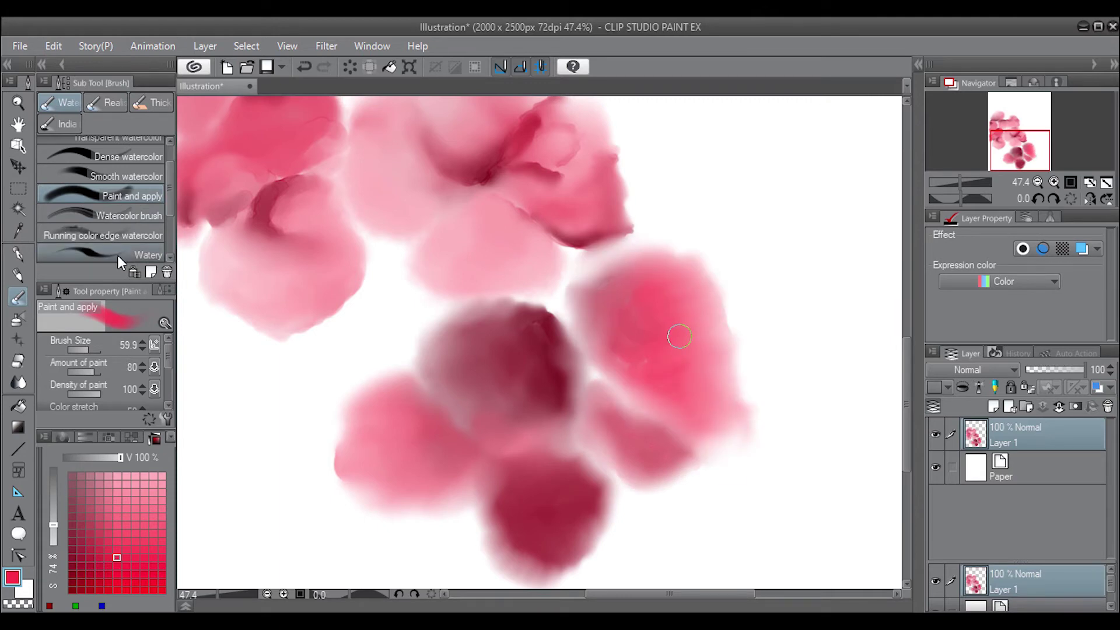
Step: Stroke a dark red streak on the dark petal with Watery and shrink the brush
{"action": "left_click", "coordinate": [117, 254]}
{"action": "left_click", "coordinate": [99, 540]}
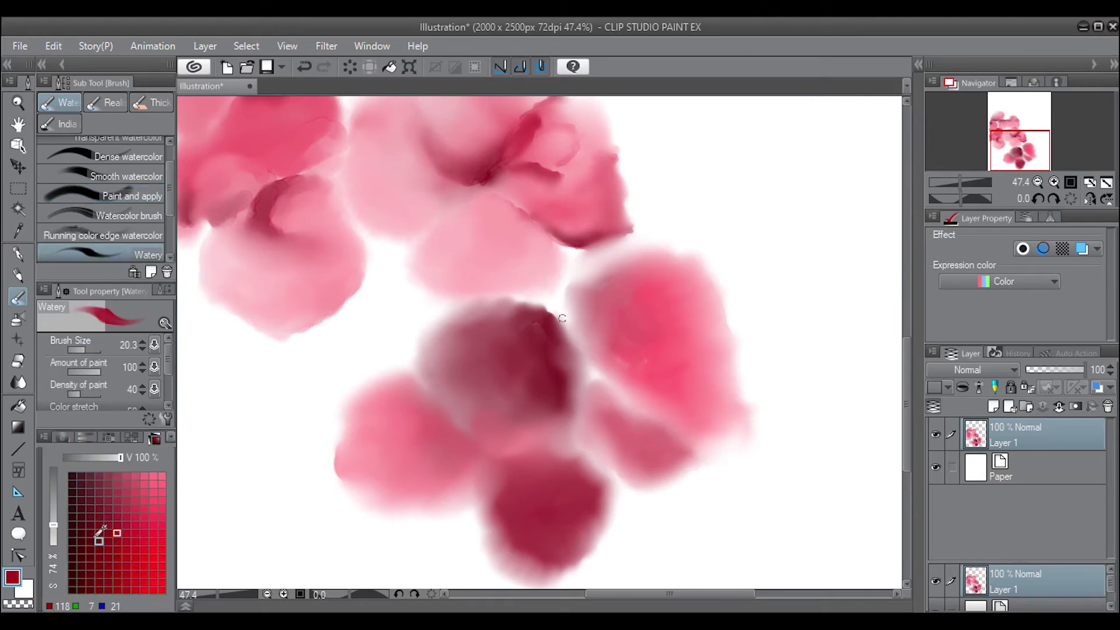
{"action": "left_click_drag", "start_coordinate": [563, 373], "coordinate": [564, 347]}
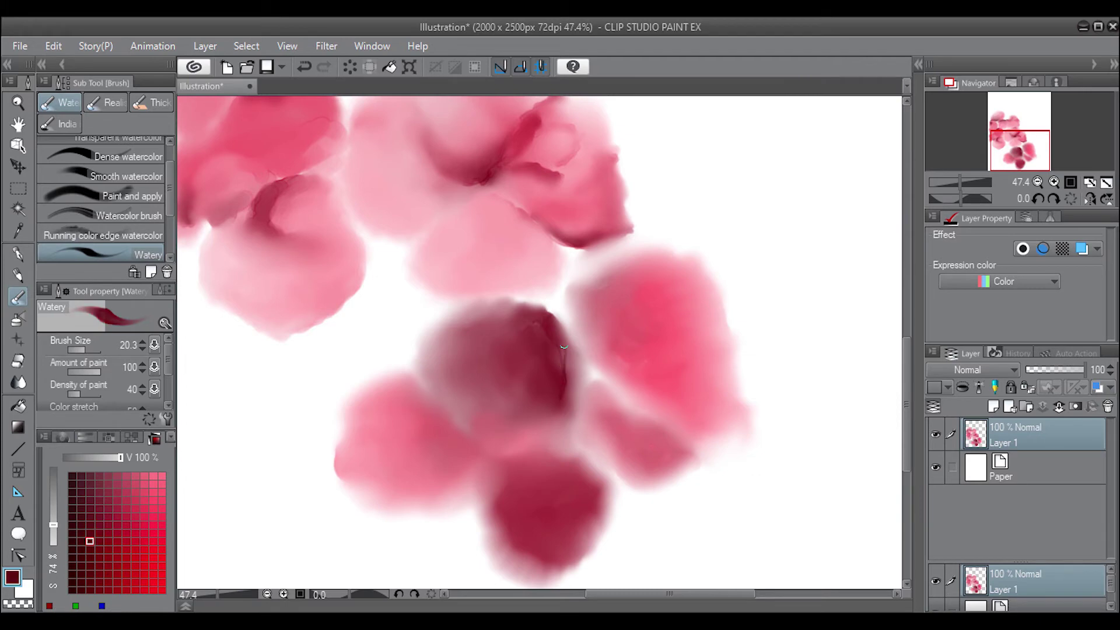
{"action": "left_click", "coordinate": [86, 349]}
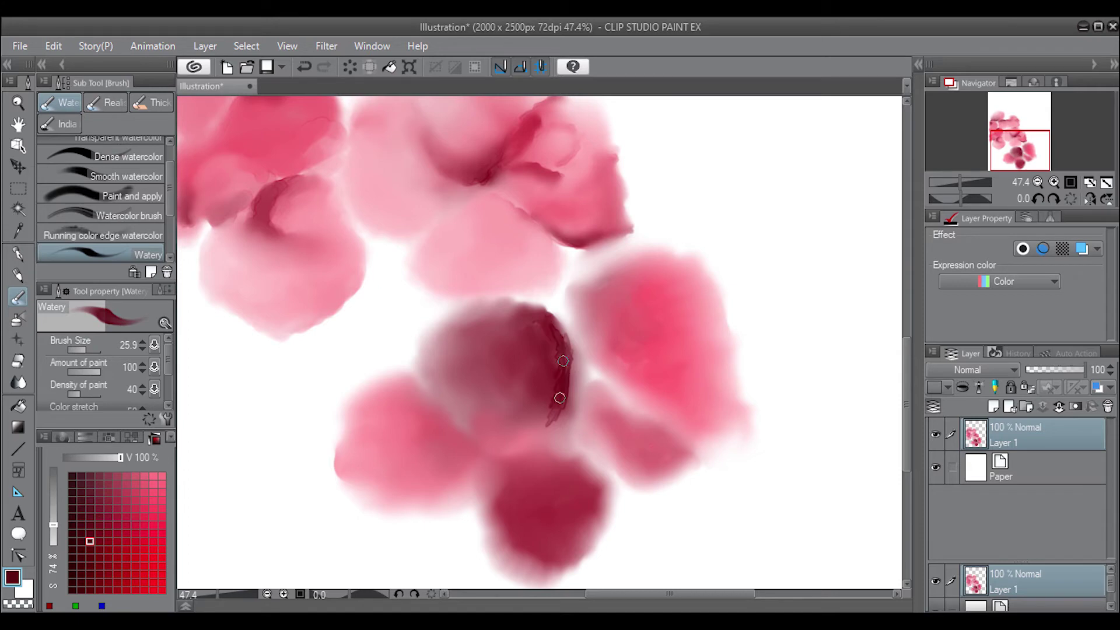
Step: Soften, extend and smooth dark red streaks along the dark petal's edge
{"action": "key", "text": "j"}
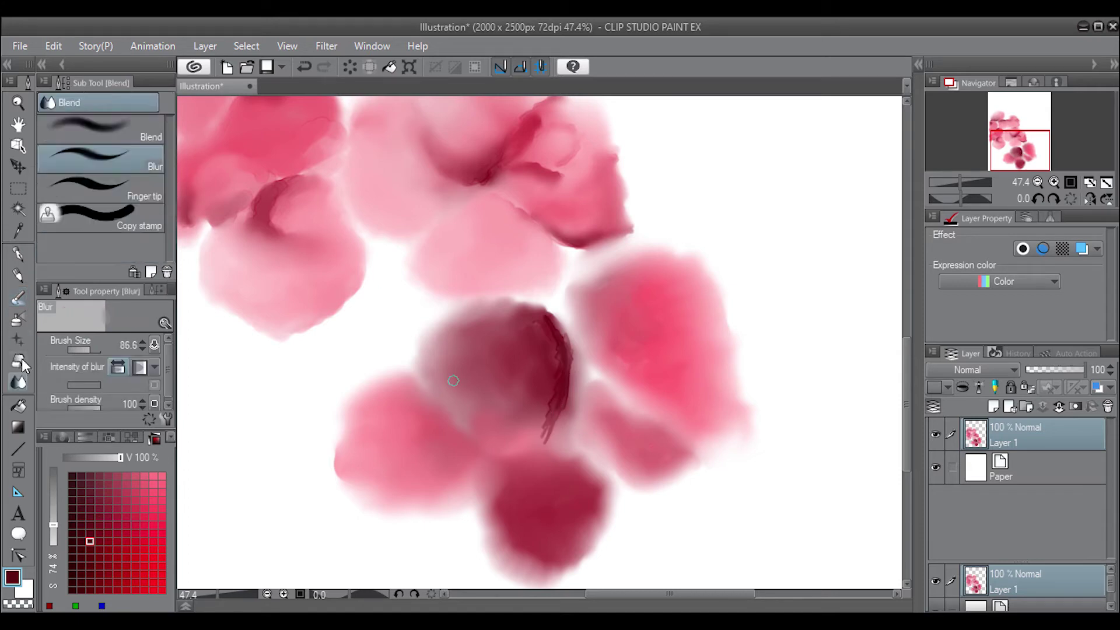
{"action": "mouse_move", "coordinate": [553, 376]}
{"action": "left_mouse_down"}
{"action": "mouse_move", "coordinate": [537, 435]}
{"action": "mouse_move", "coordinate": [549, 409]}
{"action": "left_mouse_up"}
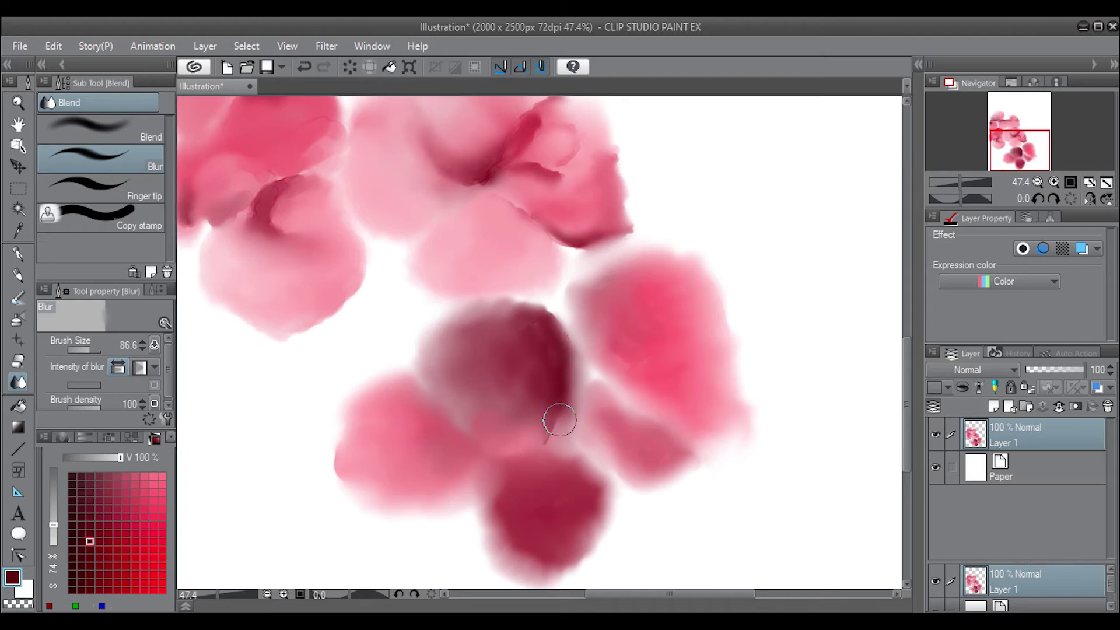
{"action": "left_click", "coordinate": [18, 297]}
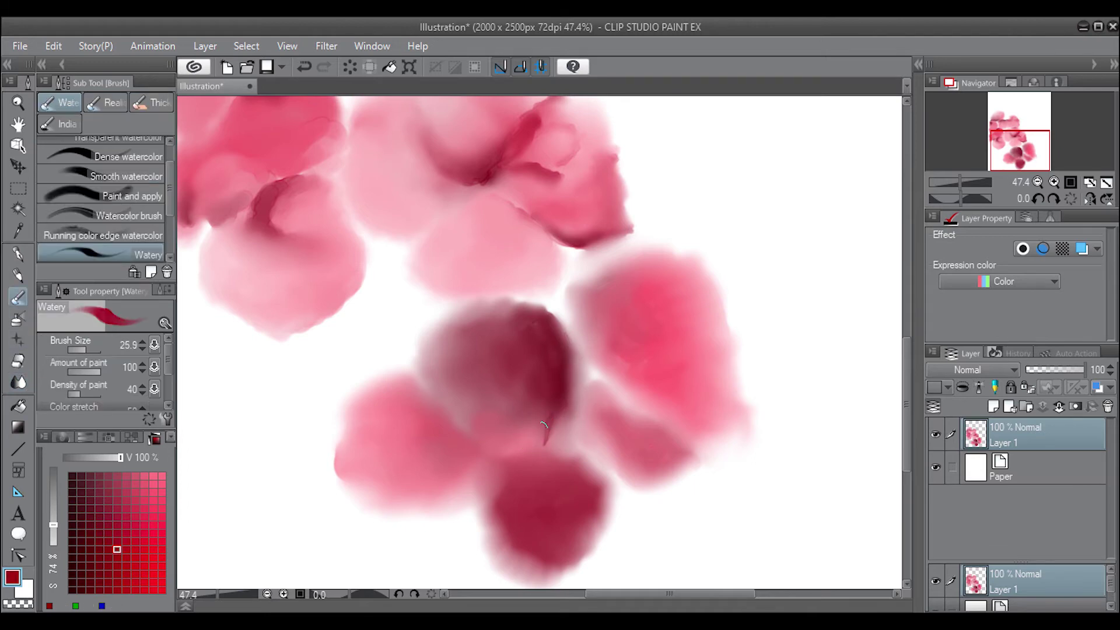
{"action": "left_click_drag", "start_coordinate": [542, 432], "coordinate": [535, 428]}
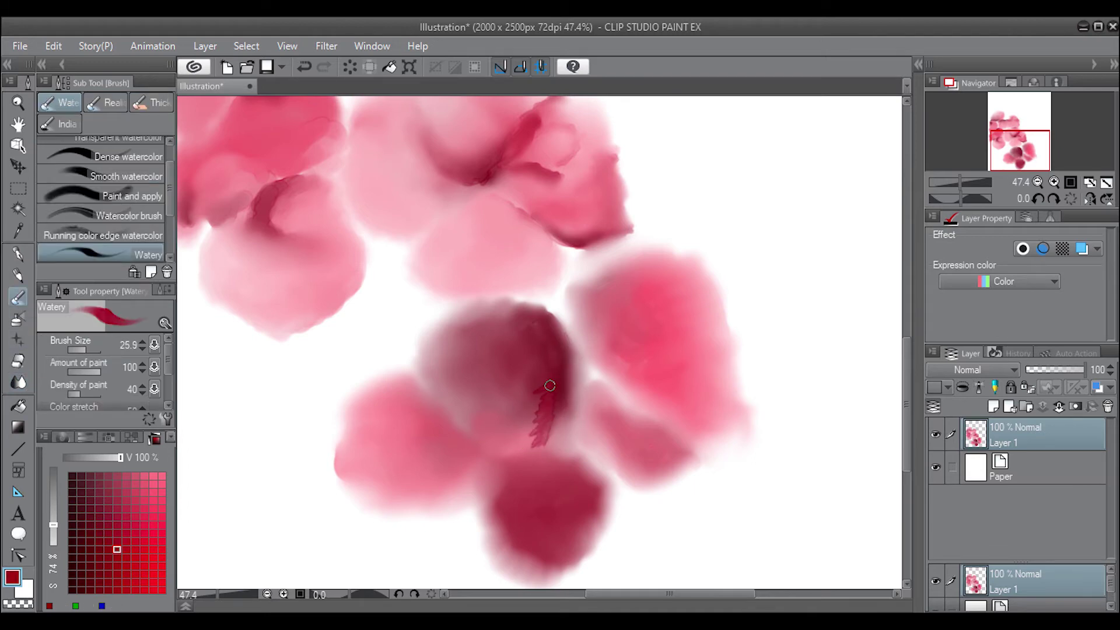
{"action": "left_click_drag", "start_coordinate": [540, 335], "coordinate": [513, 315]}
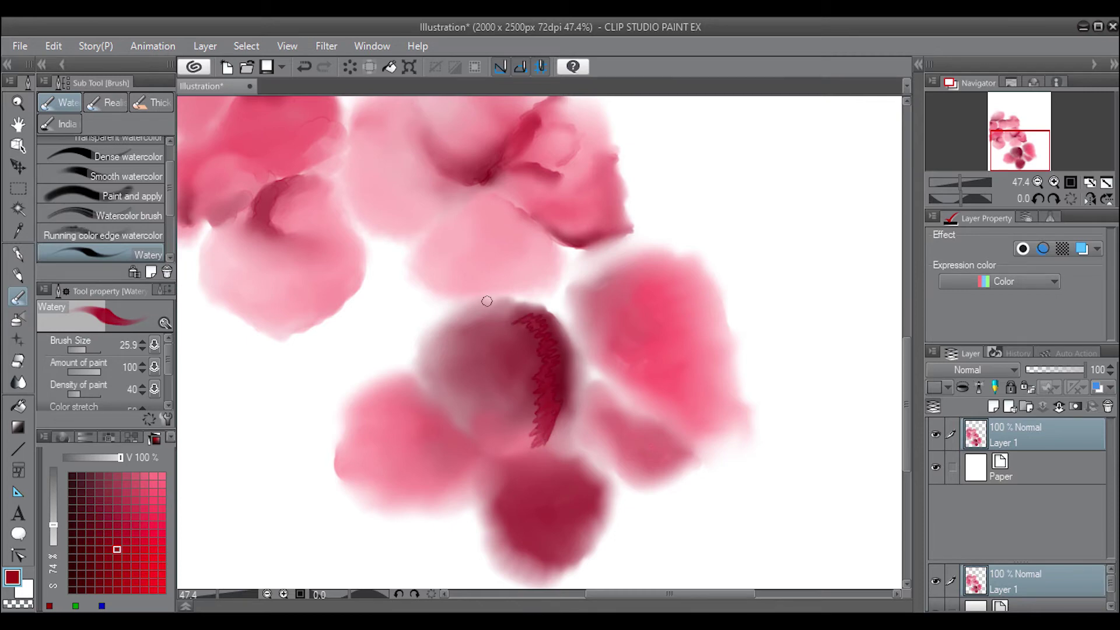
{"action": "left_click", "coordinate": [128, 196]}
{"action": "left_click_drag", "start_coordinate": [530, 432], "coordinate": [547, 382]}
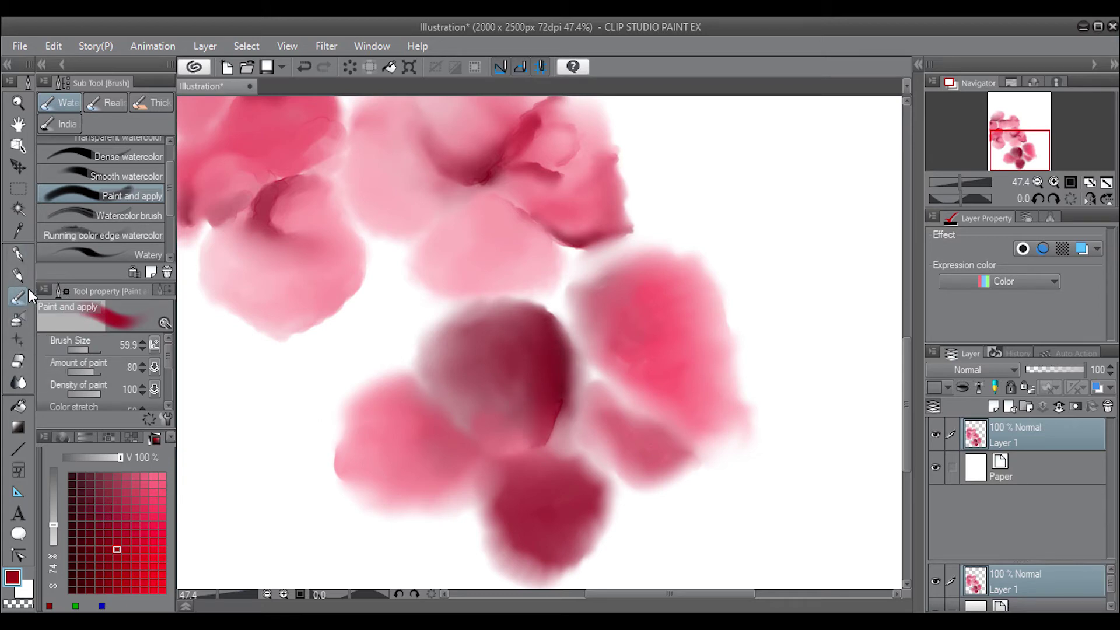
Step: Undo a stray dark stroke on the right petal and add one where the petals meet
{"action": "left_click", "coordinate": [124, 176]}
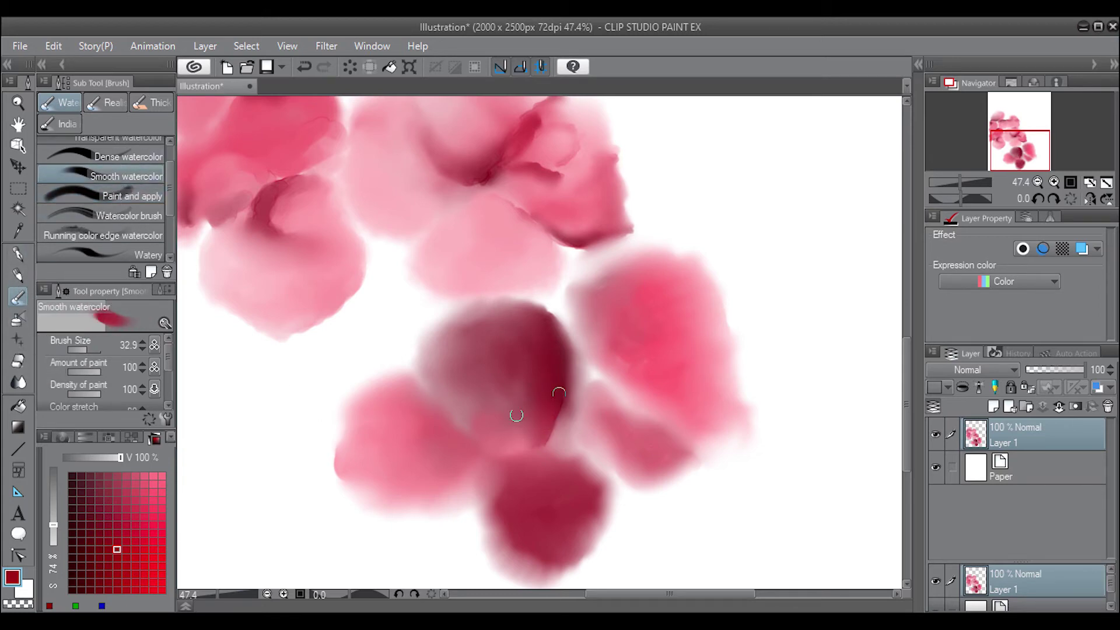
{"action": "left_click", "coordinate": [138, 253]}
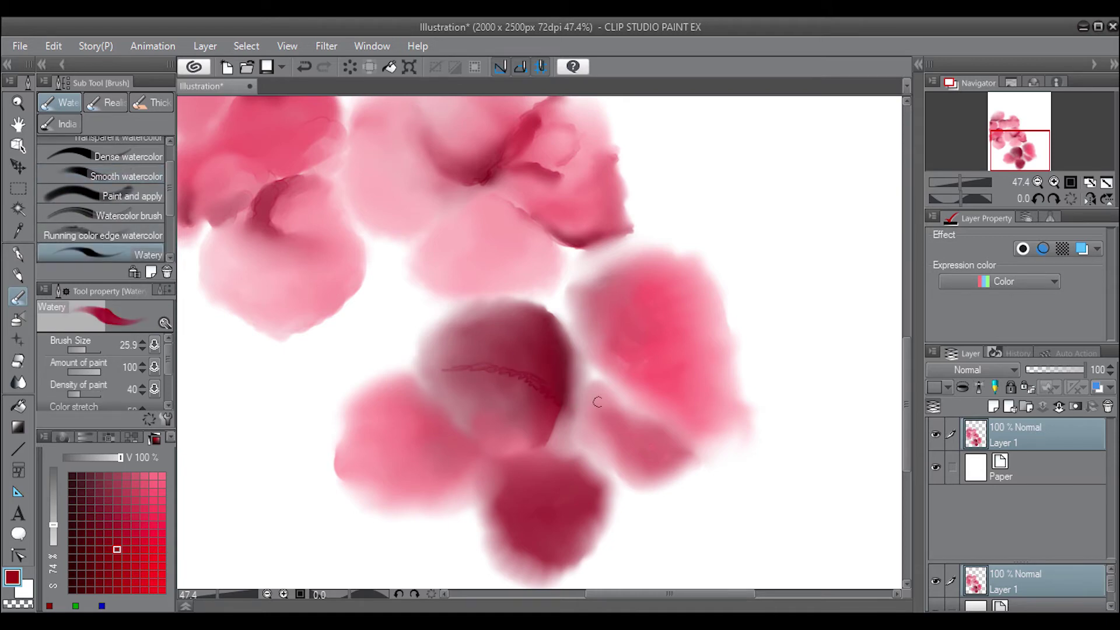
{"action": "left_click_drag", "start_coordinate": [654, 430], "coordinate": [623, 415]}
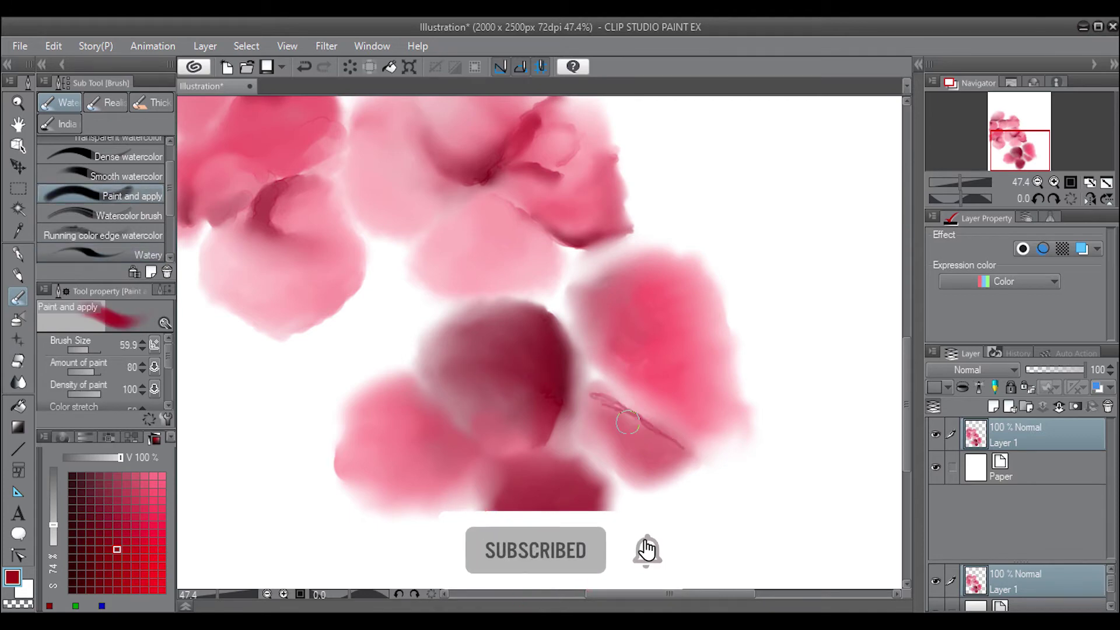
{"action": "key", "text": "ctrl+z"}
{"action": "left_click", "coordinate": [138, 254]}
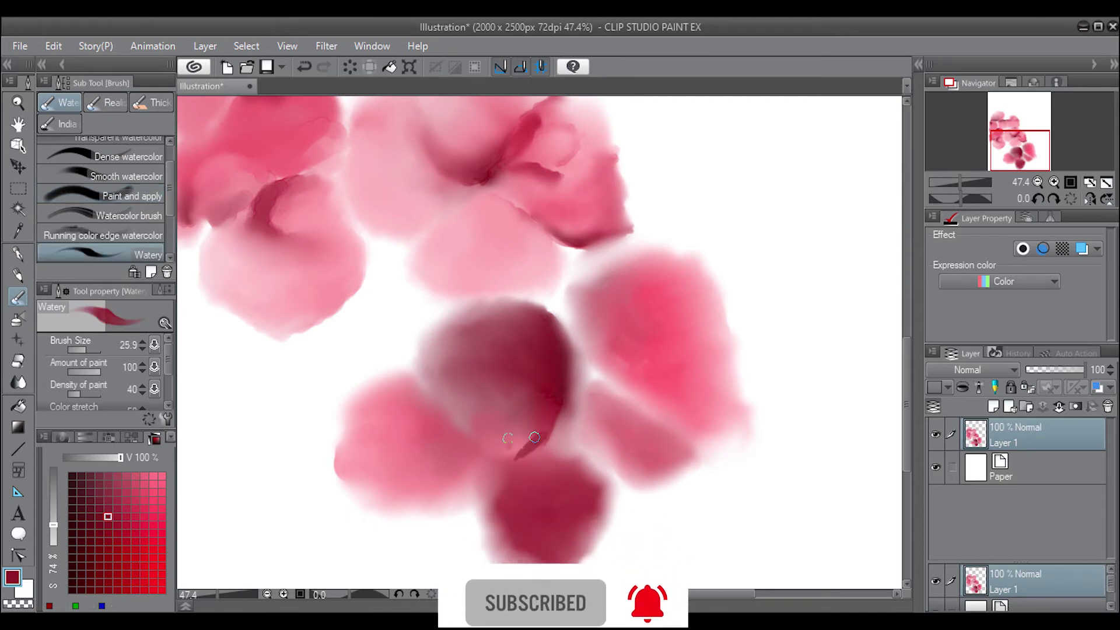
{"action": "left_click_drag", "start_coordinate": [543, 435], "coordinate": [500, 453]}
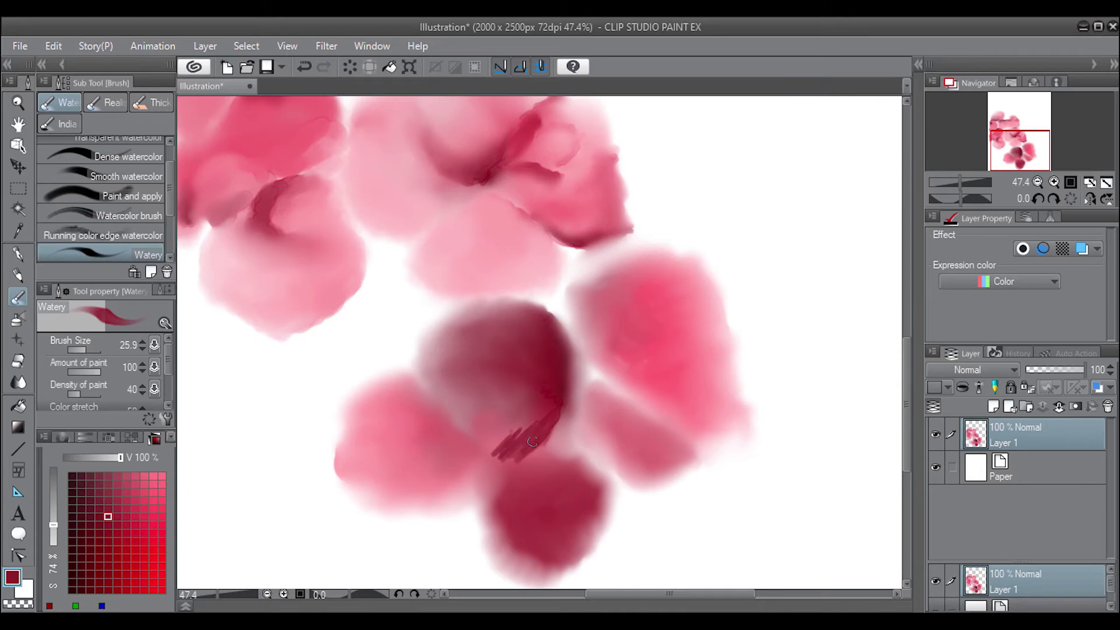
Step: Darken the stroke's lower end and draw a thin dark line down the crimson petal's edge
{"action": "left_click", "coordinate": [122, 196]}
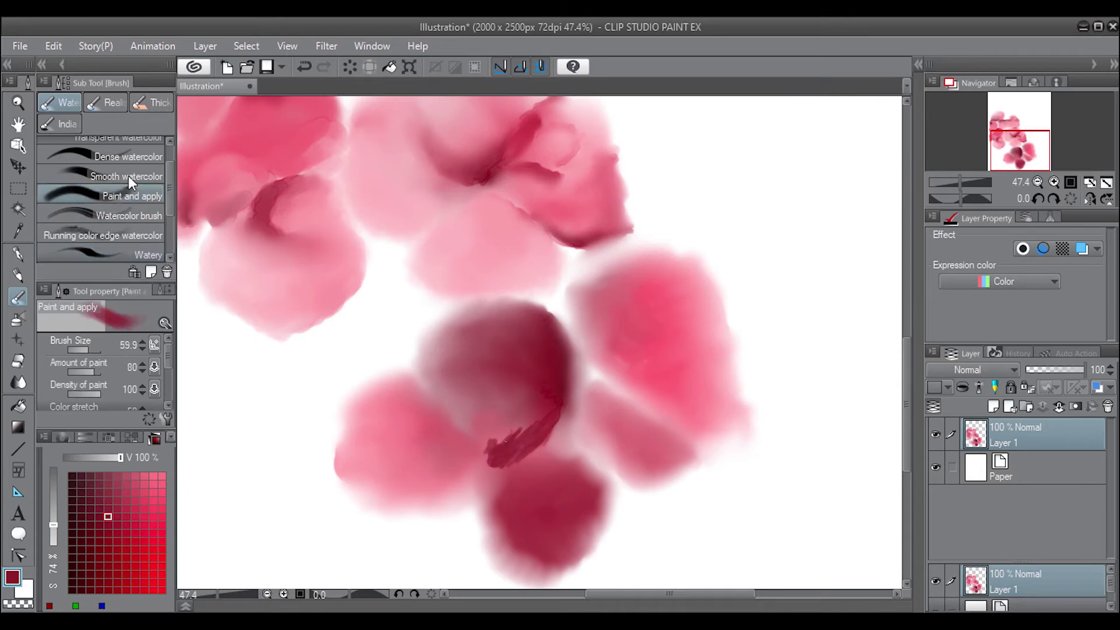
{"action": "left_click_drag", "start_coordinate": [495, 456], "coordinate": [515, 445]}
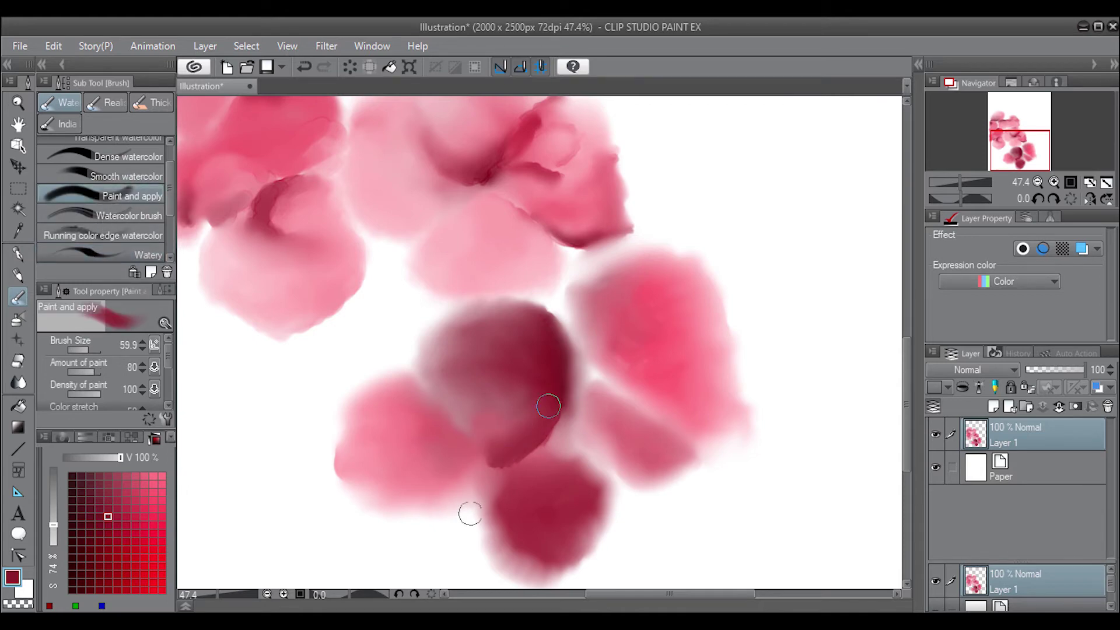
{"action": "left_click", "coordinate": [115, 252]}
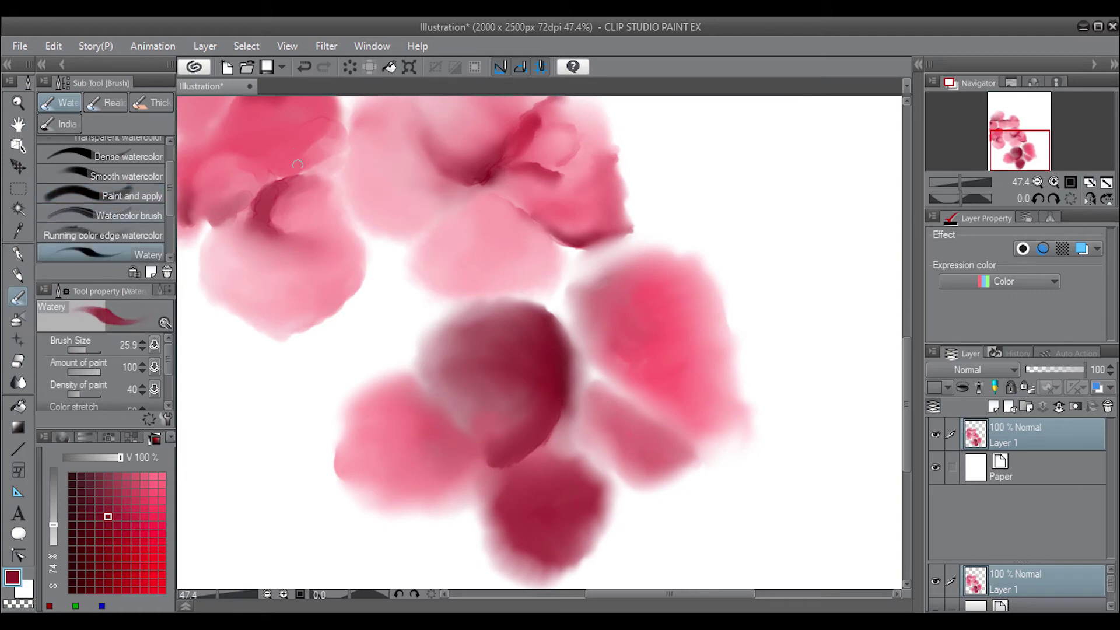
{"action": "mouse_move", "coordinate": [277, 185]}
{"action": "left_mouse_down"}
{"action": "mouse_move", "coordinate": [264, 210]}
{"action": "mouse_move", "coordinate": [271, 187]}
{"action": "mouse_move", "coordinate": [294, 240]}
{"action": "left_mouse_up"}
{"action": "left_click_drag", "start_coordinate": [496, 166], "coordinate": [479, 179]}
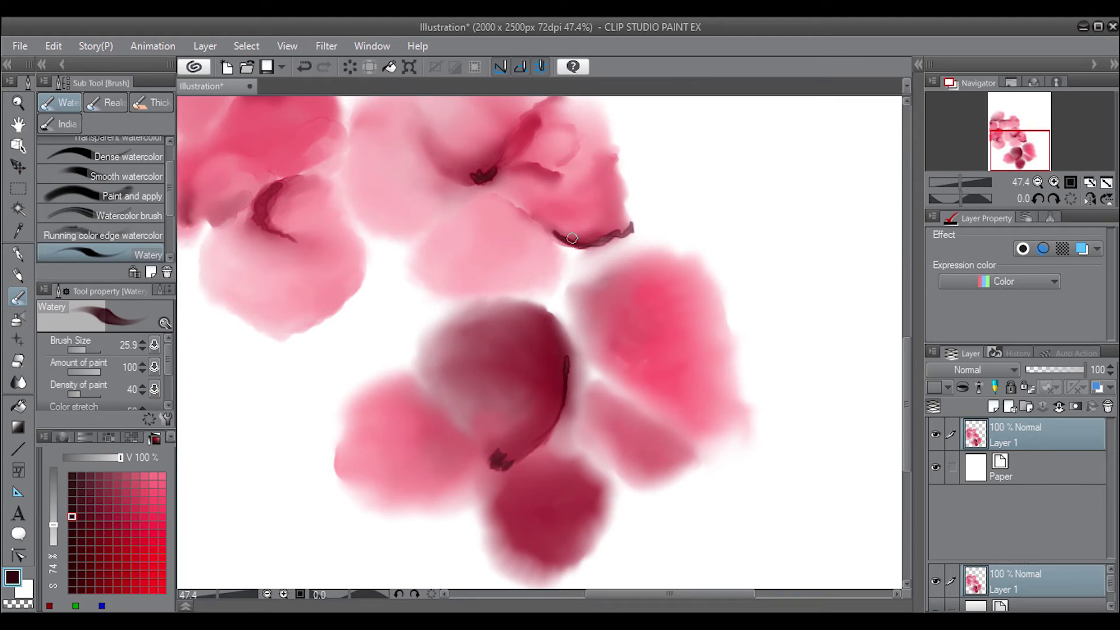
Step: Draw a dark vein from the top flower's centre, then set a fine Paint and apply brush
{"action": "left_click_drag", "start_coordinate": [441, 210], "coordinate": [429, 222]}
{"action": "left_click", "coordinate": [99, 524]}
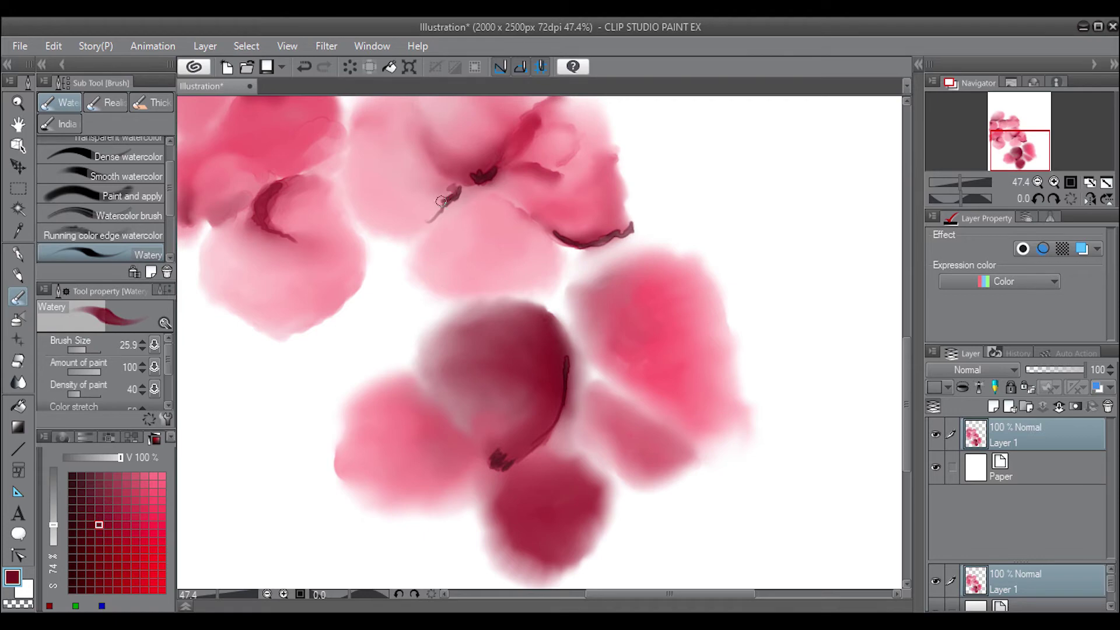
{"action": "left_click", "coordinate": [117, 196]}
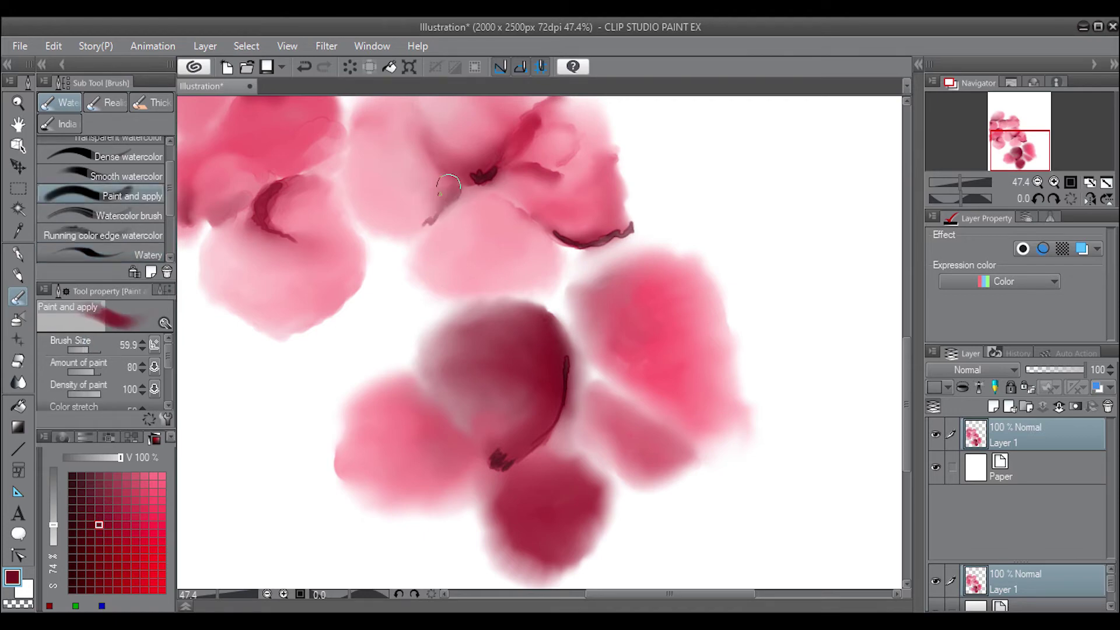
{"action": "key", "text": "bracketleft"}
{"action": "key", "text": "bracketleft"}
{"action": "key", "text": "bracketleft"}
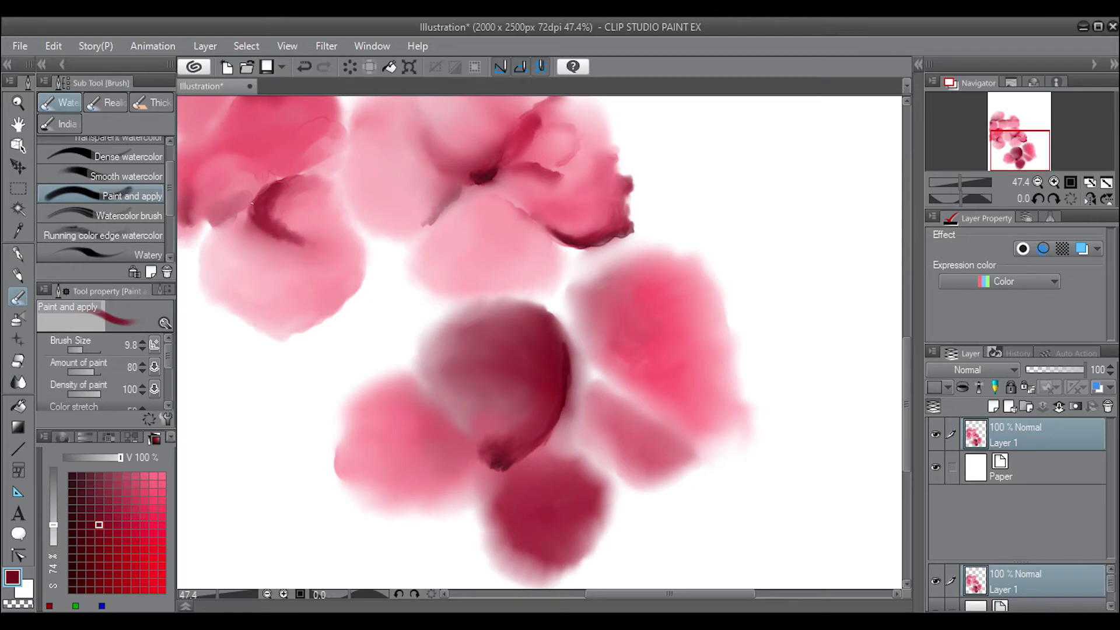
Step: Paint a dark crease between the lower petals and along the pink petal's edge, then soften it
{"action": "left_click_drag", "start_coordinate": [588, 294], "coordinate": [604, 275]}
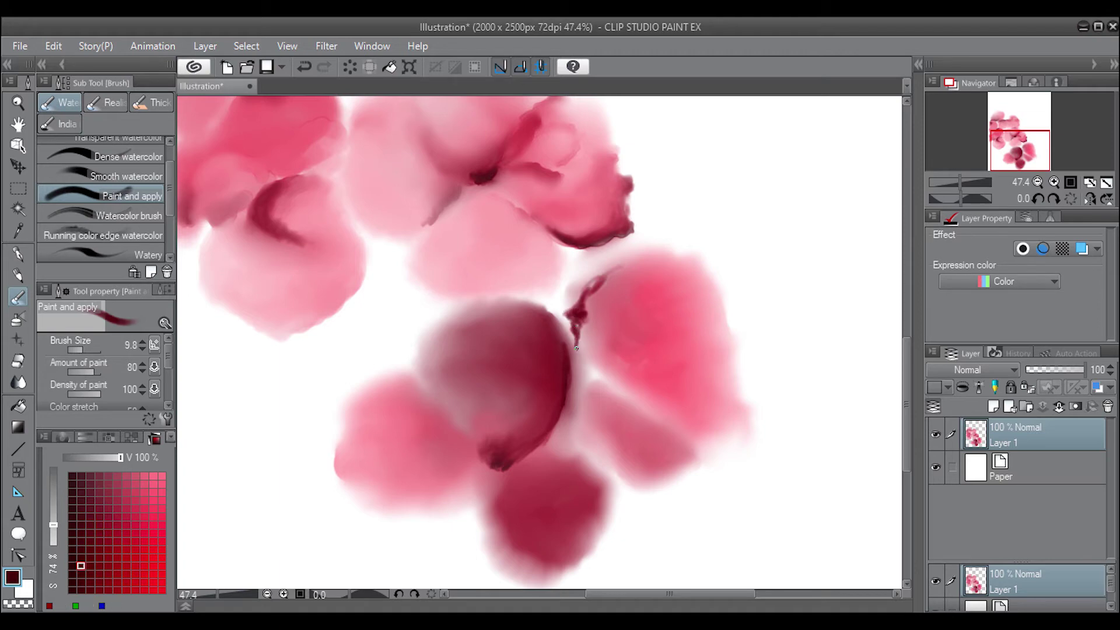
{"action": "mouse_move", "coordinate": [587, 293]}
{"action": "left_mouse_down"}
{"action": "mouse_move", "coordinate": [619, 268]}
{"action": "mouse_move", "coordinate": [578, 318]}
{"action": "mouse_move", "coordinate": [583, 361]}
{"action": "left_mouse_up"}
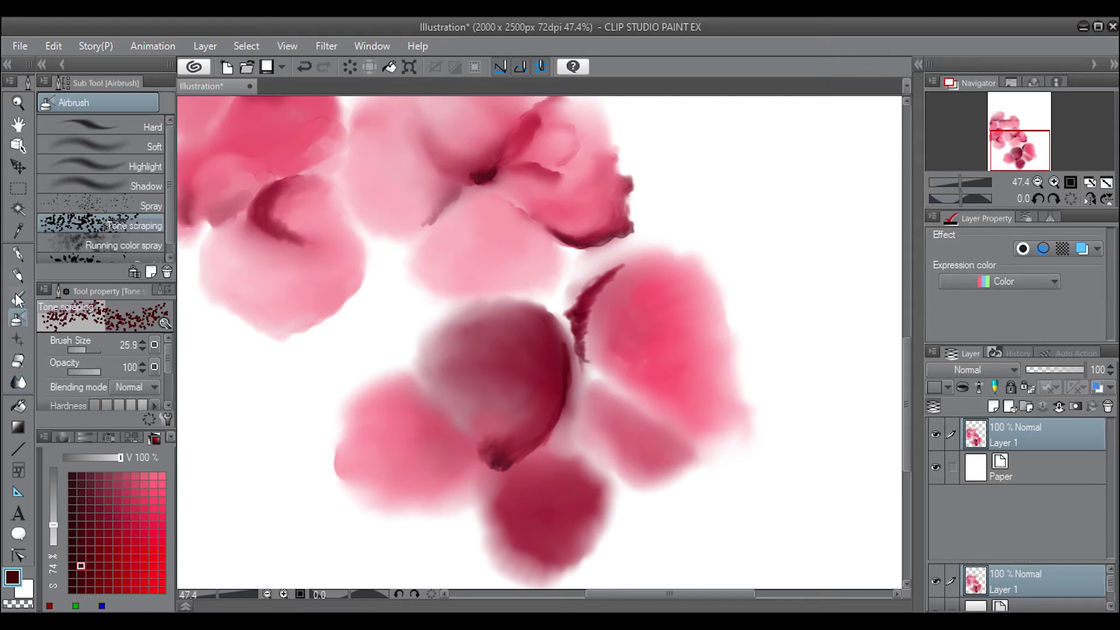
{"action": "scroll", "coordinate": [129, 228], "scroll_direction": "up", "scroll_amount": 2}
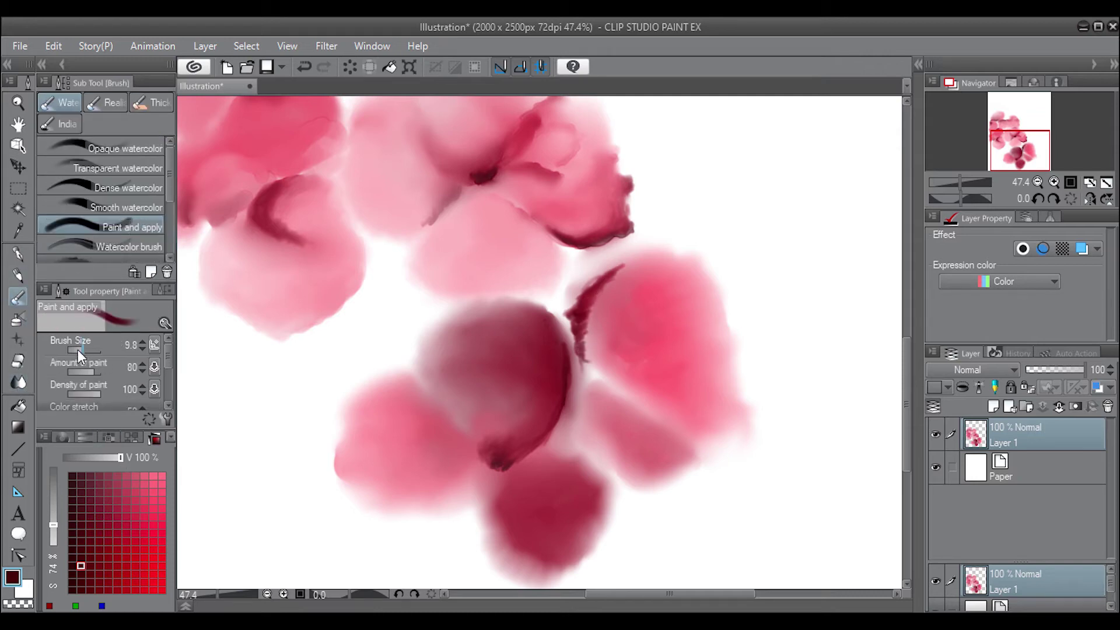
{"action": "left_click_drag", "start_coordinate": [78, 349], "coordinate": [87, 350]}
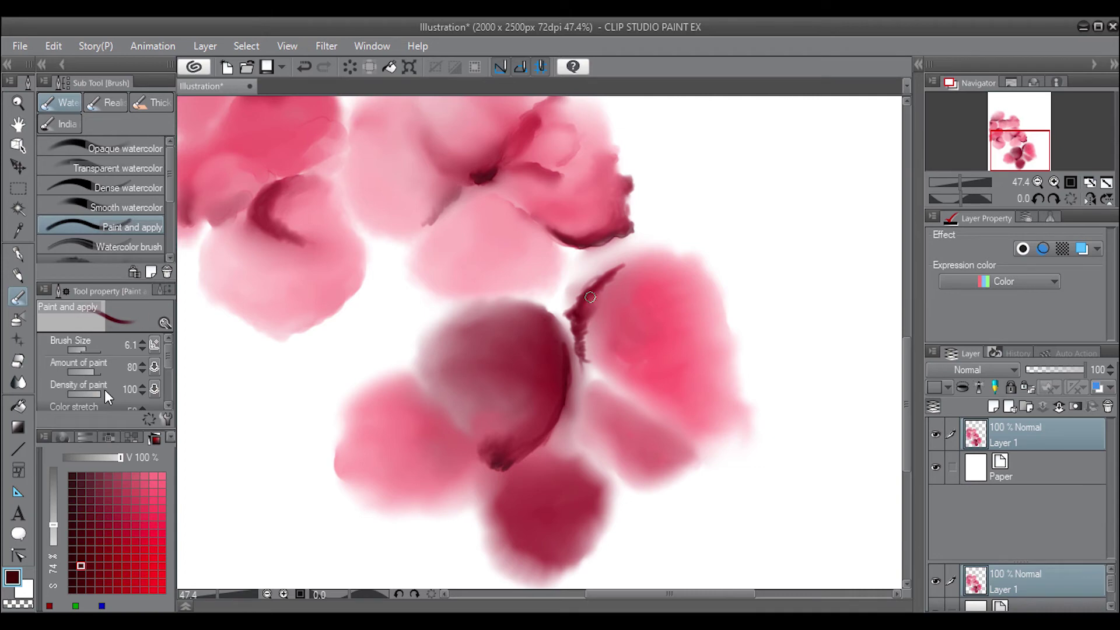
{"action": "mouse_move", "coordinate": [583, 318]}
{"action": "left_mouse_down"}
{"action": "mouse_move", "coordinate": [624, 265]}
{"action": "mouse_move", "coordinate": [587, 354]}
{"action": "mouse_move", "coordinate": [568, 303]}
{"action": "mouse_move", "coordinate": [598, 365]}
{"action": "left_mouse_up"}
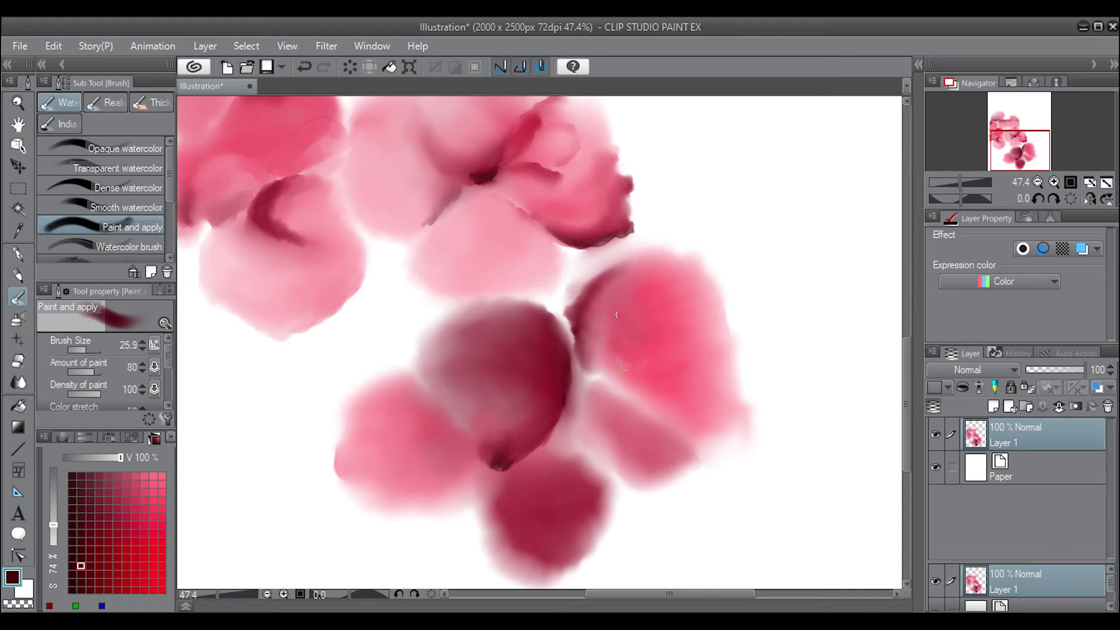
{"action": "left_click_drag", "start_coordinate": [908, 345], "coordinate": [907, 314]}
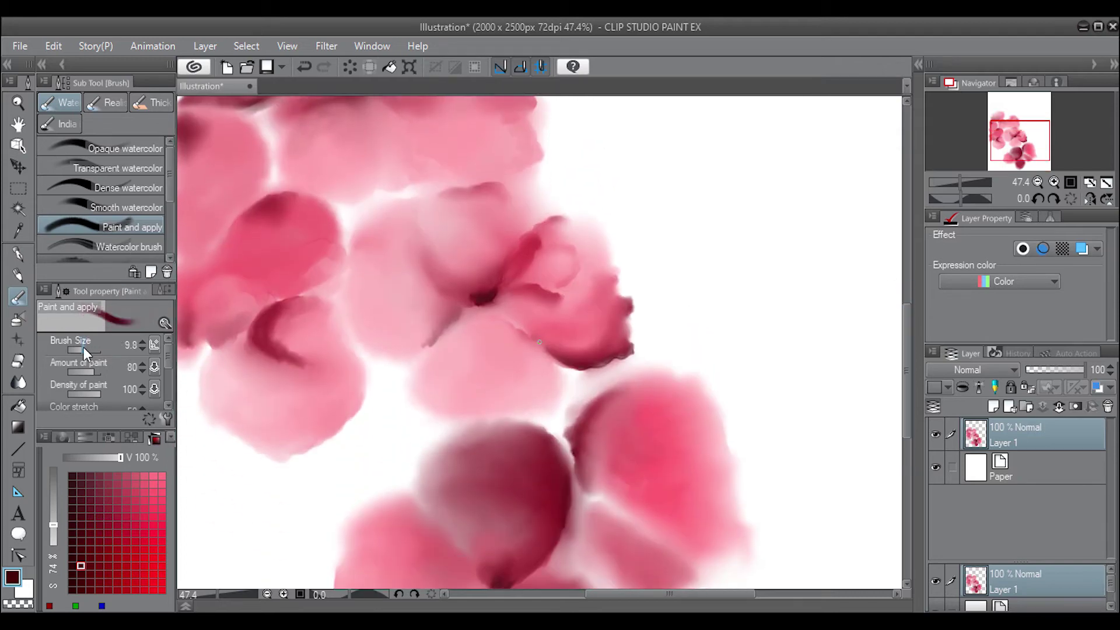
Step: Draw a dark curve along the right petal's edge and fill it with light pink
{"action": "left_click_drag", "start_coordinate": [89, 351], "coordinate": [81, 350]}
{"action": "left_click_drag", "start_coordinate": [611, 240], "coordinate": [617, 259]}
{"action": "left_click", "coordinate": [143, 483]}
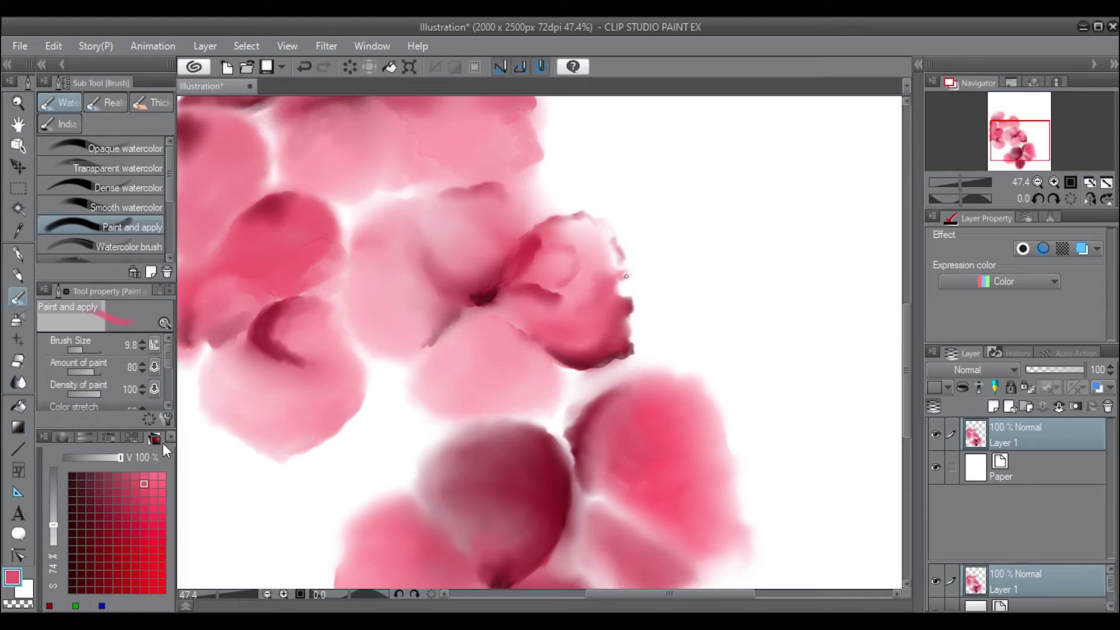
{"action": "left_click_drag", "start_coordinate": [624, 288], "coordinate": [609, 239]}
Step: Wipe away a maroon line across the central petal and paint dark maroon at the flower's centre
{"action": "left_click", "coordinate": [446, 327], "text": "alt"}
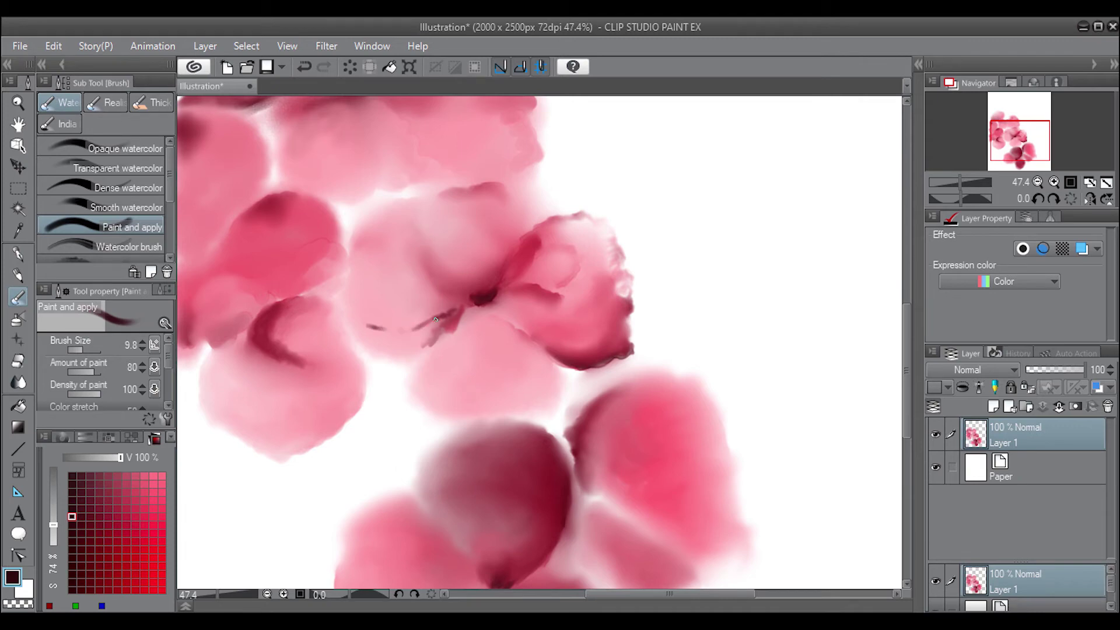
{"action": "mouse_move", "coordinate": [435, 319]}
{"action": "left_mouse_down"}
{"action": "mouse_move", "coordinate": [397, 331]}
{"action": "mouse_move", "coordinate": [348, 313]}
{"action": "mouse_move", "coordinate": [376, 326]}
{"action": "left_mouse_up"}
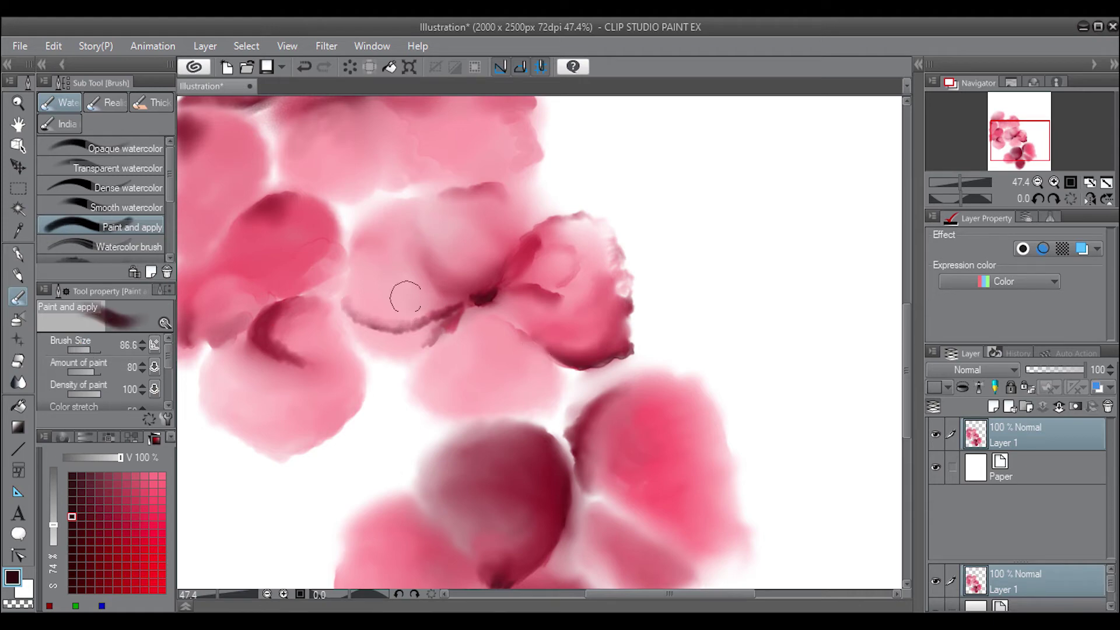
{"action": "mouse_move", "coordinate": [405, 295]}
{"action": "left_mouse_down"}
{"action": "mouse_move", "coordinate": [413, 305]}
{"action": "mouse_move", "coordinate": [332, 278]}
{"action": "left_mouse_up"}
{"action": "left_click_drag", "start_coordinate": [83, 349], "coordinate": [87, 349]}
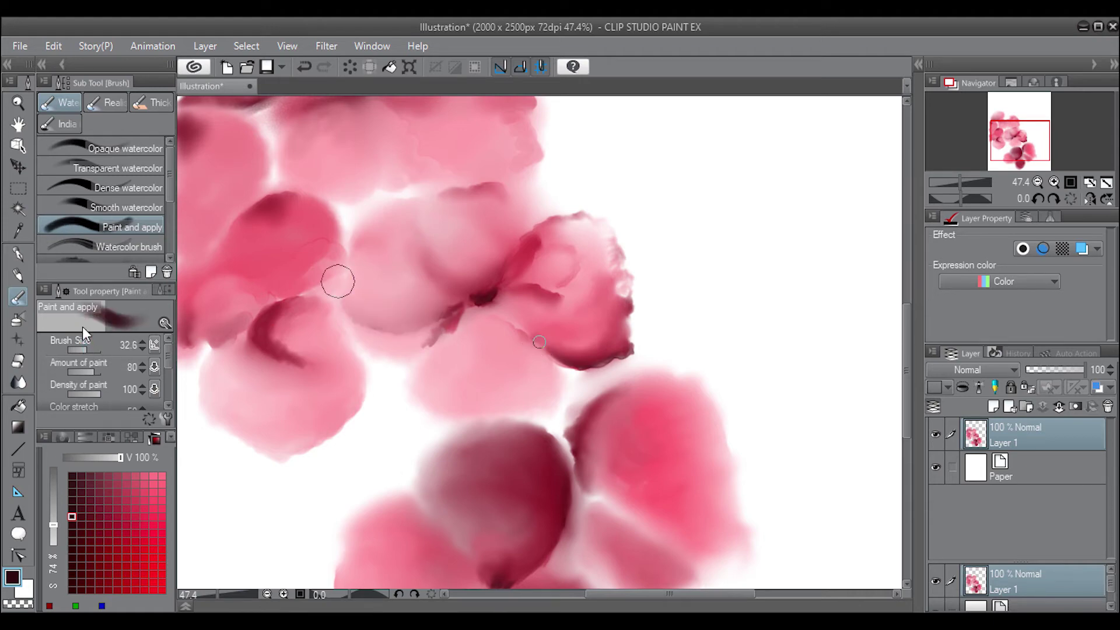
{"action": "left_click_drag", "start_coordinate": [434, 338], "coordinate": [492, 291]}
{"action": "left_click_drag", "start_coordinate": [83, 349], "coordinate": [75, 349]}
Step: Shade the central petal's left and top edges, the right petal's inner edge, and lower edges in red
{"action": "left_click", "coordinate": [99, 508]}
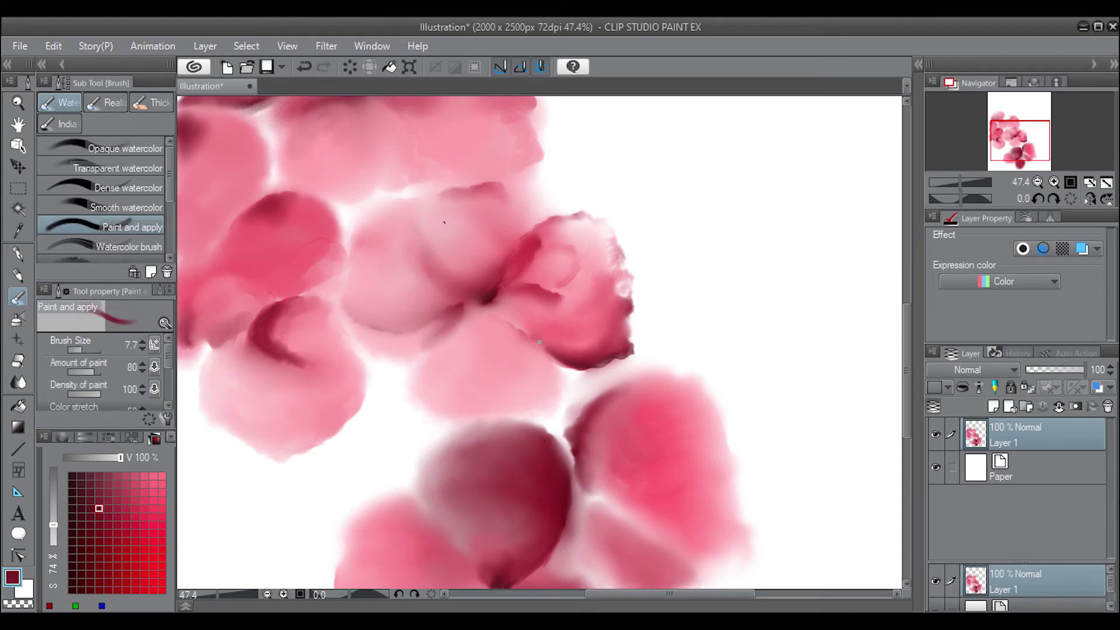
{"action": "left_click_drag", "start_coordinate": [85, 349], "coordinate": [87, 349]}
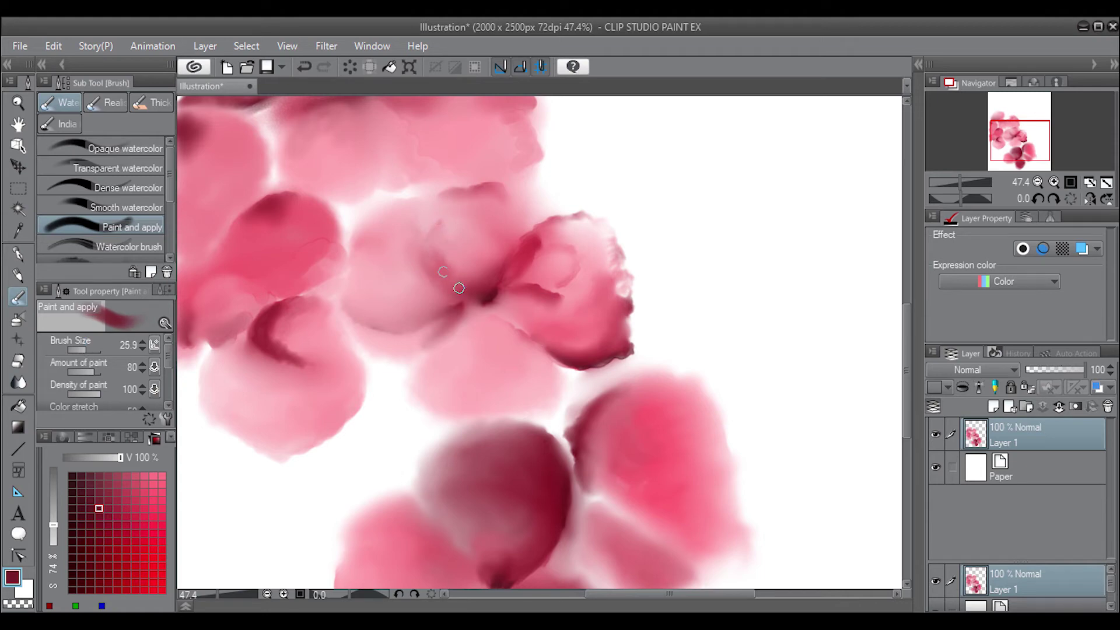
{"action": "left_click_drag", "start_coordinate": [436, 195], "coordinate": [431, 242]}
{"action": "left_click_drag", "start_coordinate": [435, 193], "coordinate": [449, 204]}
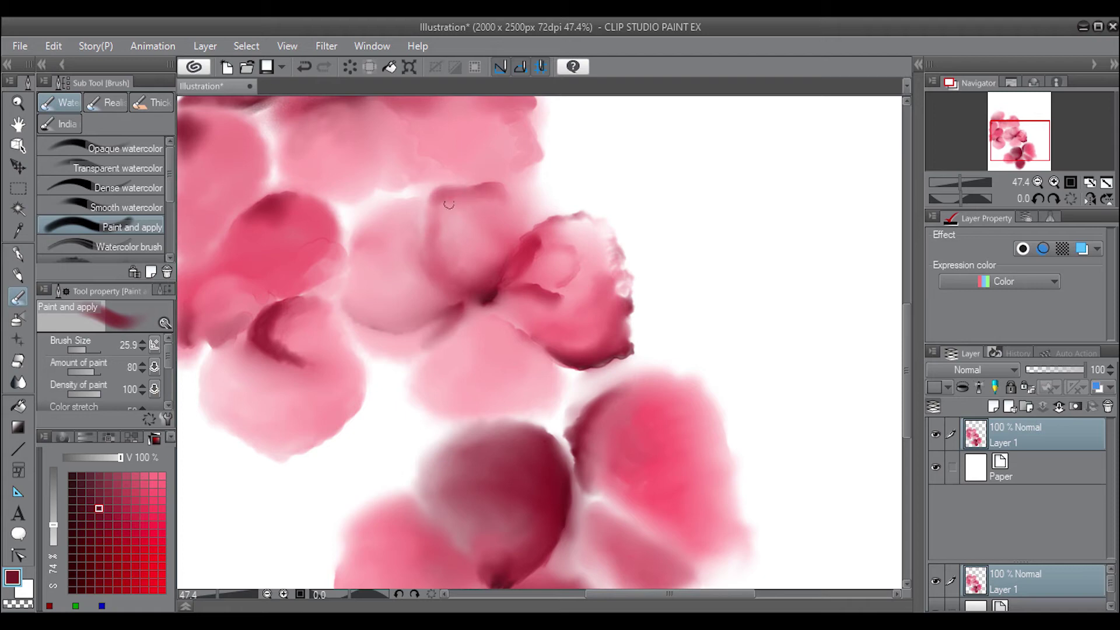
{"action": "left_click_drag", "start_coordinate": [545, 230], "coordinate": [528, 256]}
{"action": "left_click_drag", "start_coordinate": [496, 295], "coordinate": [512, 249]}
{"action": "left_click_drag", "start_coordinate": [455, 325], "coordinate": [409, 340]}
{"action": "left_click_drag", "start_coordinate": [606, 366], "coordinate": [570, 356]}
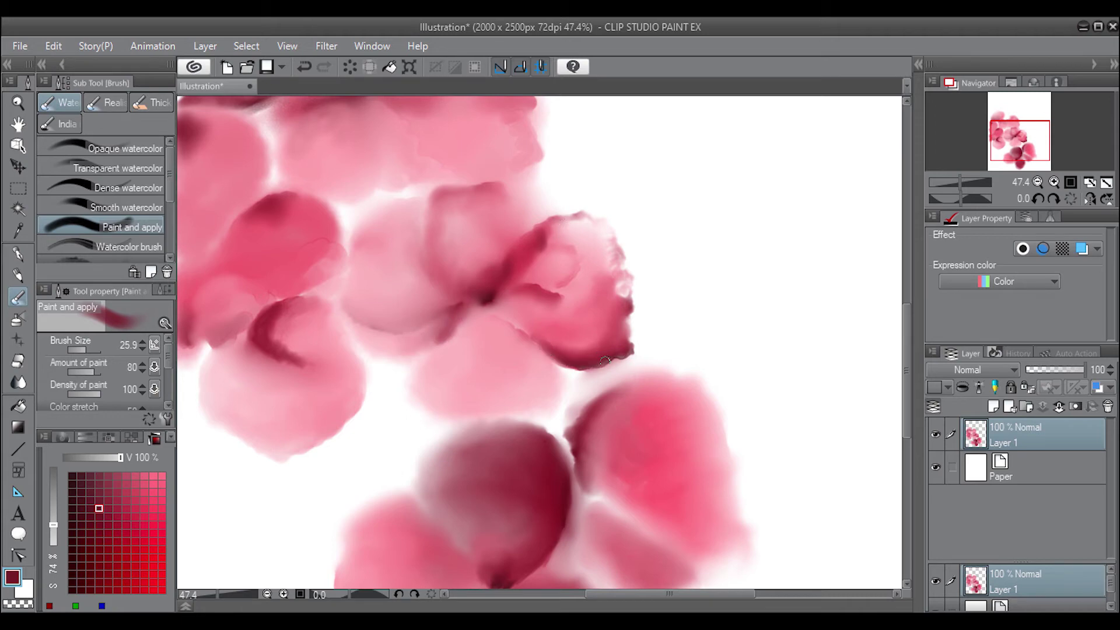
{"action": "mouse_move", "coordinate": [591, 405]}
{"action": "left_mouse_down"}
{"action": "mouse_move", "coordinate": [580, 400]}
{"action": "mouse_move", "coordinate": [586, 409]}
{"action": "mouse_move", "coordinate": [610, 391]}
{"action": "mouse_move", "coordinate": [583, 366]}
{"action": "mouse_move", "coordinate": [653, 340]}
{"action": "mouse_move", "coordinate": [601, 370]}
{"action": "mouse_move", "coordinate": [617, 376]}
{"action": "mouse_move", "coordinate": [592, 391]}
{"action": "mouse_move", "coordinate": [618, 385]}
{"action": "mouse_move", "coordinate": [584, 393]}
{"action": "left_mouse_up"}
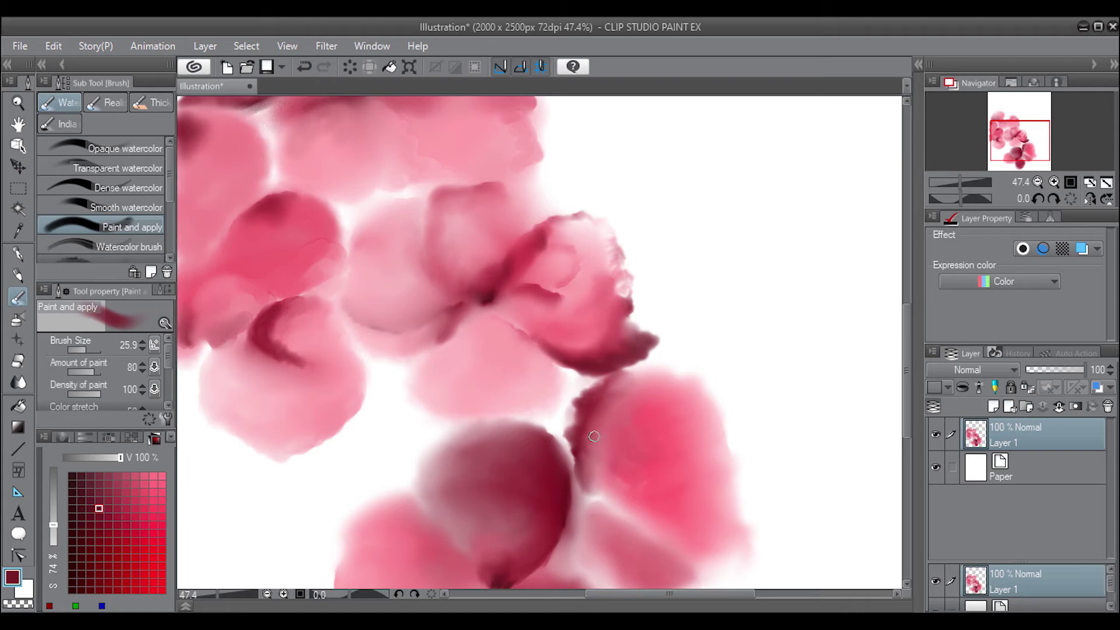
Step: Draw a thin wavy dark vein on the top petal and blend it into the petal
{"action": "scroll", "coordinate": [539, 341], "scroll_direction": "up", "scroll_amount": 3}
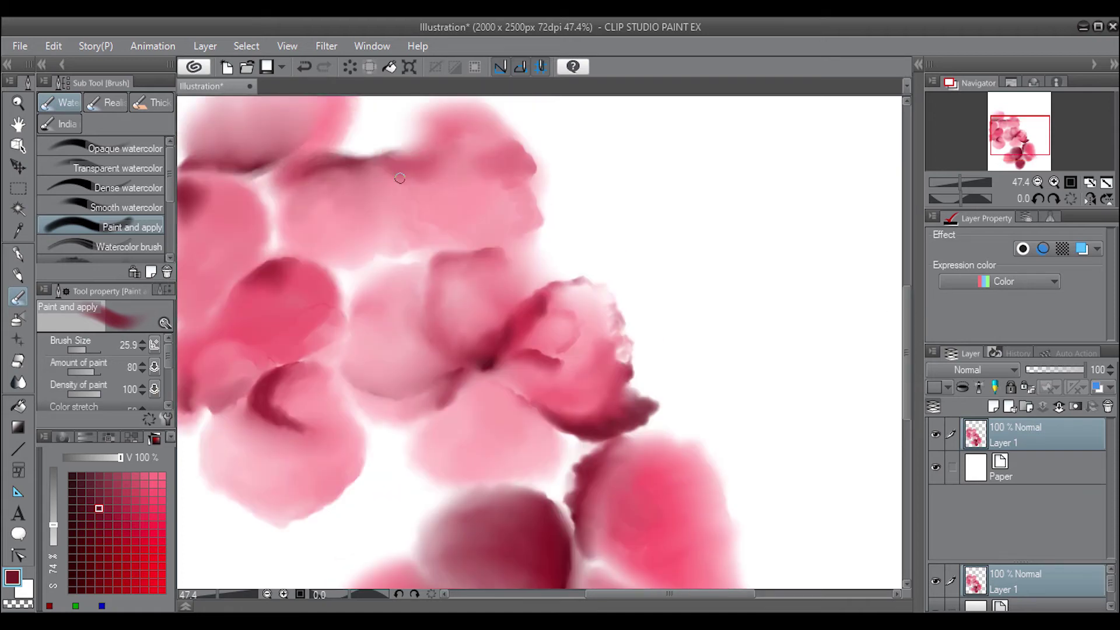
{"action": "mouse_move", "coordinate": [411, 186]}
{"action": "left_mouse_down"}
{"action": "mouse_move", "coordinate": [393, 164]}
{"action": "mouse_move", "coordinate": [427, 219]}
{"action": "mouse_move", "coordinate": [406, 176]}
{"action": "mouse_move", "coordinate": [487, 239]}
{"action": "left_mouse_up"}
{"action": "left_click", "coordinate": [83, 348]}
{"action": "left_click", "coordinate": [84, 349]}
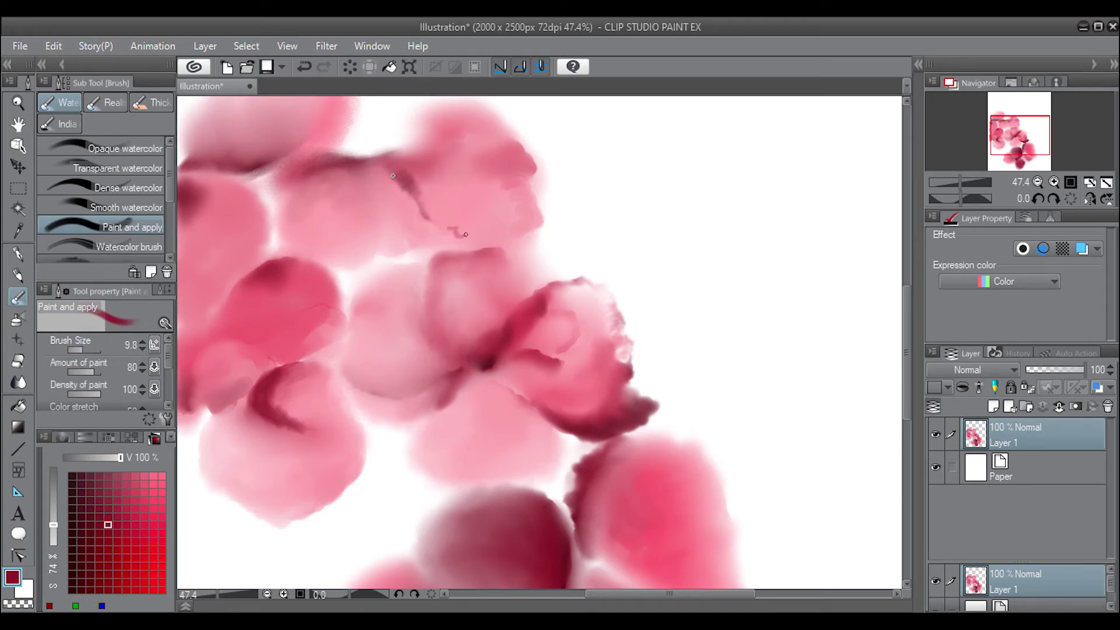
{"action": "left_click", "coordinate": [90, 346]}
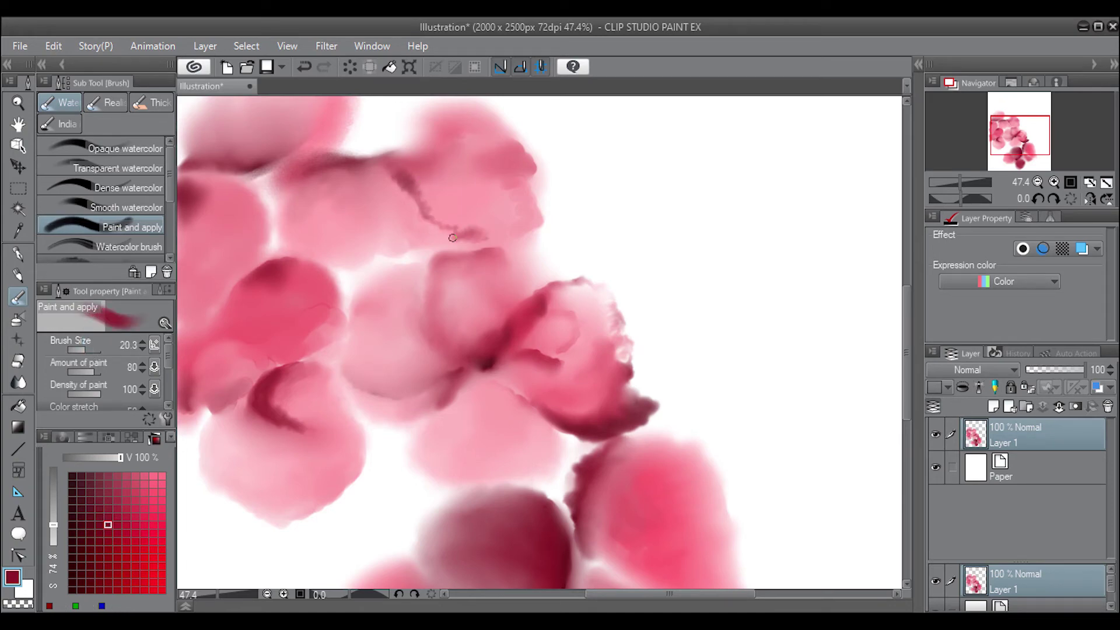
{"action": "left_click_drag", "start_coordinate": [473, 236], "coordinate": [409, 175]}
{"action": "mouse_move", "coordinate": [518, 228]}
{"action": "left_mouse_down"}
{"action": "mouse_move", "coordinate": [477, 194]}
{"action": "mouse_move", "coordinate": [516, 190]}
{"action": "mouse_move", "coordinate": [498, 174]}
{"action": "mouse_move", "coordinate": [502, 140]}
{"action": "left_mouse_up"}
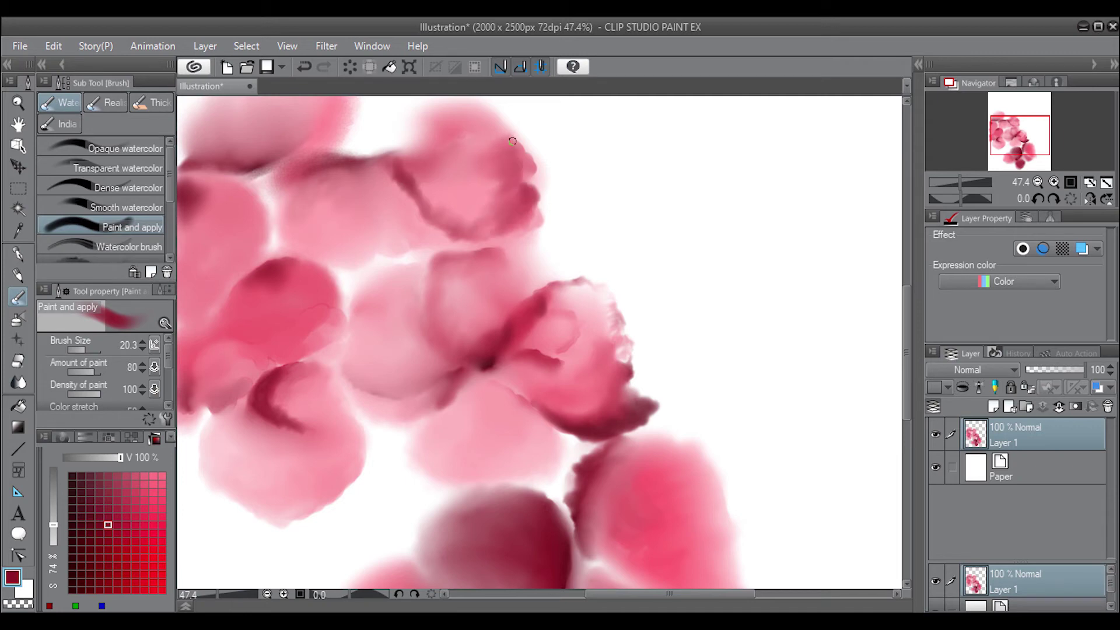
{"action": "mouse_move", "coordinate": [478, 201]}
{"action": "left_mouse_down"}
{"action": "mouse_move", "coordinate": [500, 182]}
{"action": "mouse_move", "coordinate": [456, 172]}
{"action": "mouse_move", "coordinate": [500, 195]}
{"action": "left_mouse_up"}
Step: Add pink and a dark streak along the upper petal's top edge, then repaint it softer with a large brush
{"action": "left_click", "coordinate": [83, 350]}
{"action": "mouse_move", "coordinate": [86, 352]}
{"action": "left_mouse_down"}
{"action": "mouse_move", "coordinate": [73, 350]}
{"action": "mouse_move", "coordinate": [88, 351]}
{"action": "left_mouse_up"}
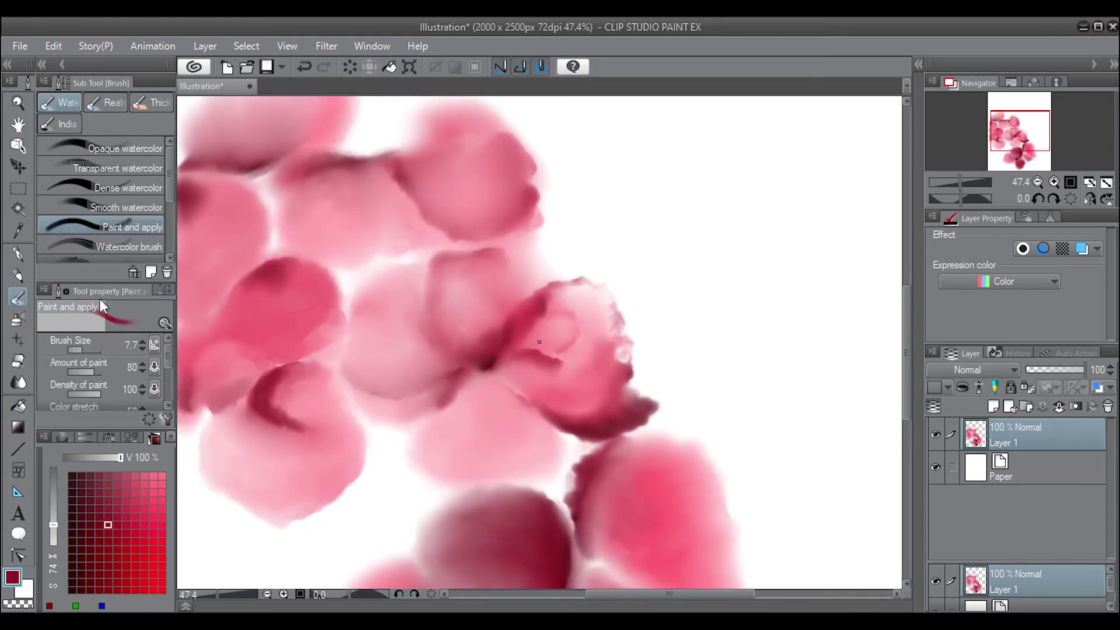
{"action": "scroll", "coordinate": [476, 176], "scroll_direction": "up", "scroll_amount": 2}
{"action": "left_click", "coordinate": [87, 348]}
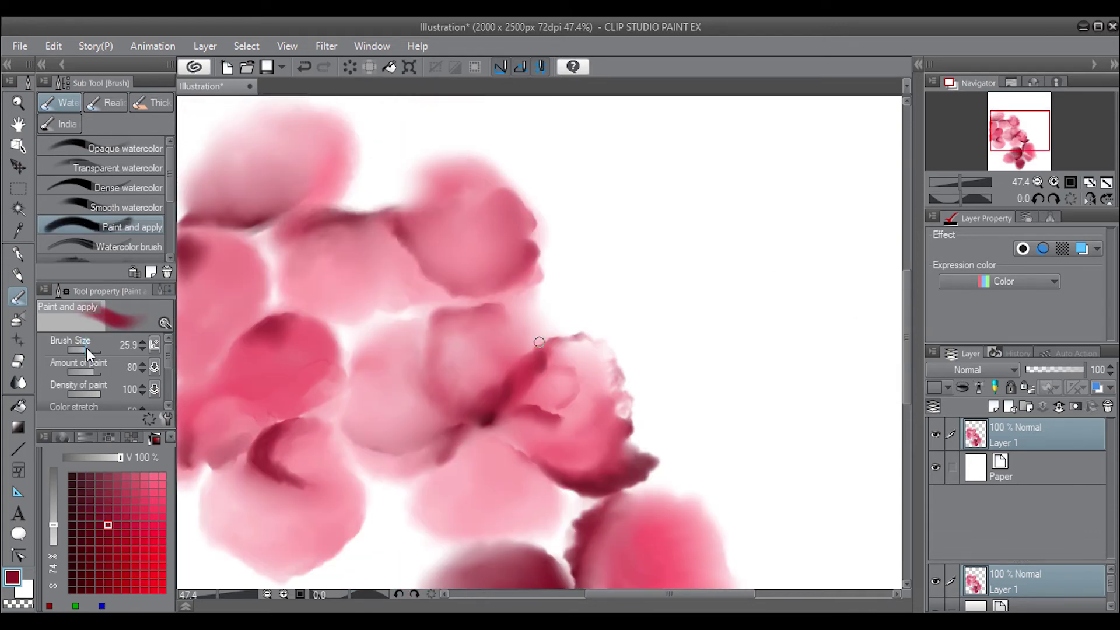
{"action": "mouse_move", "coordinate": [460, 155]}
{"action": "left_mouse_down"}
{"action": "mouse_move", "coordinate": [495, 175]}
{"action": "mouse_move", "coordinate": [481, 172]}
{"action": "mouse_move", "coordinate": [488, 198]}
{"action": "mouse_move", "coordinate": [494, 183]}
{"action": "mouse_move", "coordinate": [496, 226]}
{"action": "left_mouse_up"}
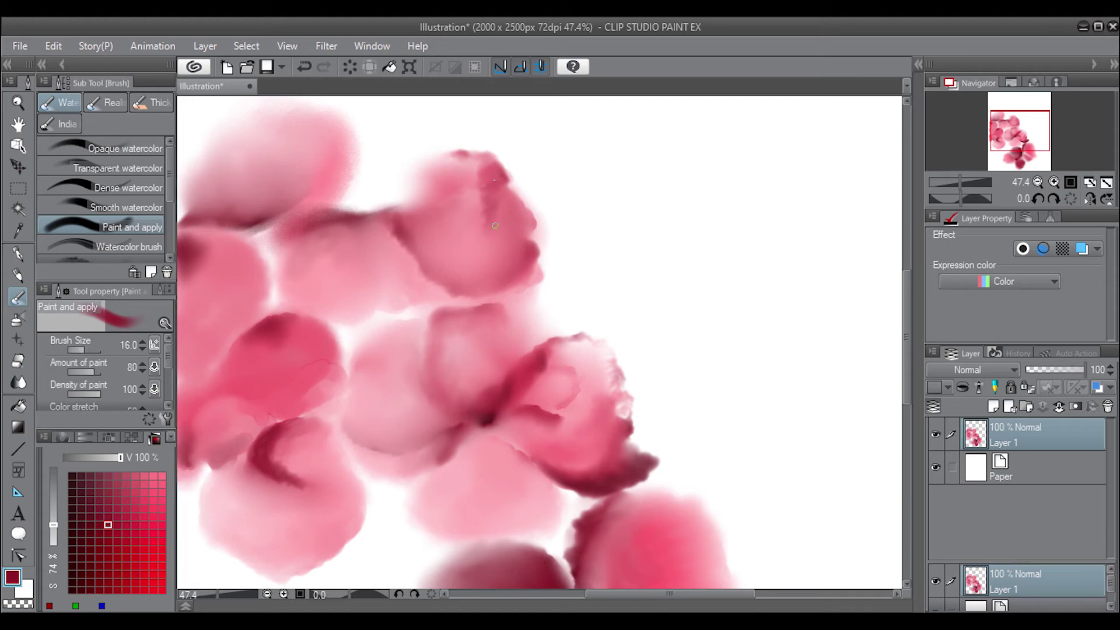
{"action": "left_click_drag", "start_coordinate": [474, 171], "coordinate": [483, 187]}
{"action": "mouse_move", "coordinate": [520, 344]}
{"action": "left_mouse_down"}
{"action": "mouse_move", "coordinate": [505, 308]}
{"action": "mouse_move", "coordinate": [518, 350]}
{"action": "mouse_move", "coordinate": [501, 328]}
{"action": "left_mouse_up"}
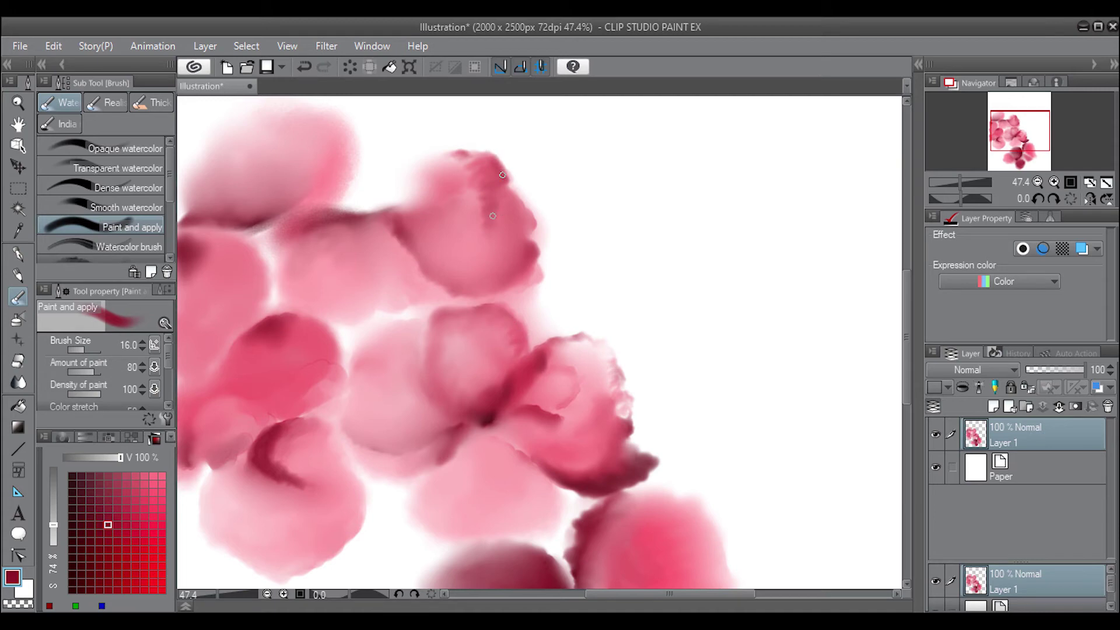
{"action": "left_click", "coordinate": [95, 349]}
{"action": "mouse_move", "coordinate": [467, 188]}
{"action": "left_mouse_down"}
{"action": "mouse_move", "coordinate": [463, 208]}
{"action": "mouse_move", "coordinate": [468, 155]}
{"action": "mouse_move", "coordinate": [423, 186]}
{"action": "mouse_move", "coordinate": [385, 165]}
{"action": "mouse_move", "coordinate": [377, 192]}
{"action": "mouse_move", "coordinate": [380, 167]}
{"action": "left_mouse_up"}
Step: Choose dark crimson from the colour set and paint strokes along the upper petal crease
{"action": "left_click", "coordinate": [116, 533]}
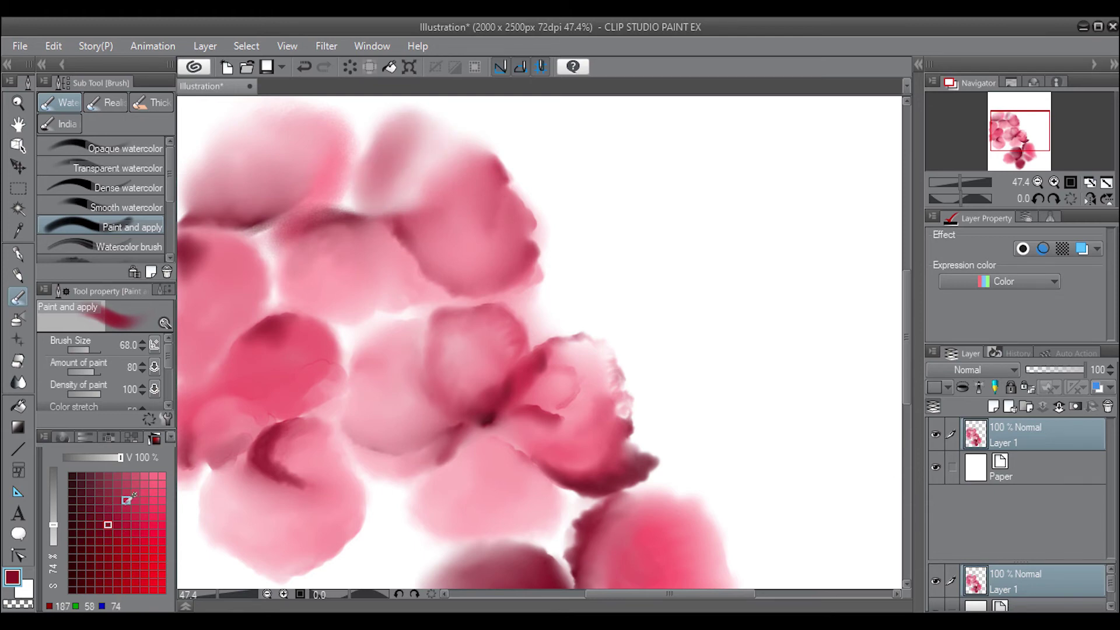
{"action": "left_click", "coordinate": [63, 437]}
{"action": "left_click", "coordinate": [148, 435]}
{"action": "left_click", "coordinate": [63, 436]}
{"action": "left_click", "coordinate": [117, 516]}
{"action": "left_click", "coordinate": [154, 437]}
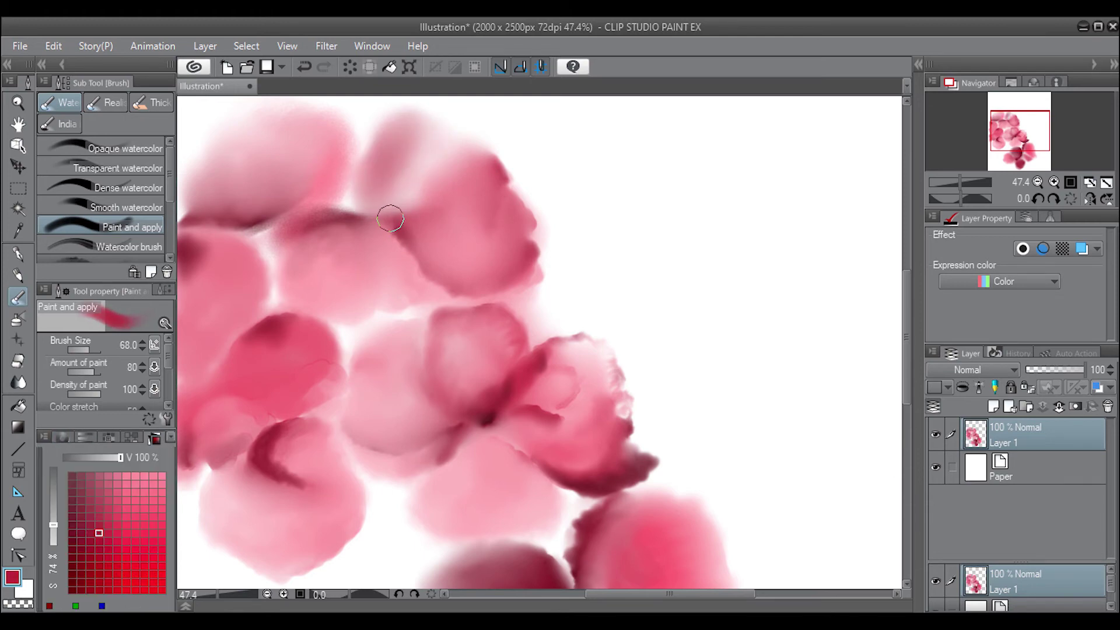
{"action": "left_click_drag", "start_coordinate": [408, 217], "coordinate": [344, 217]}
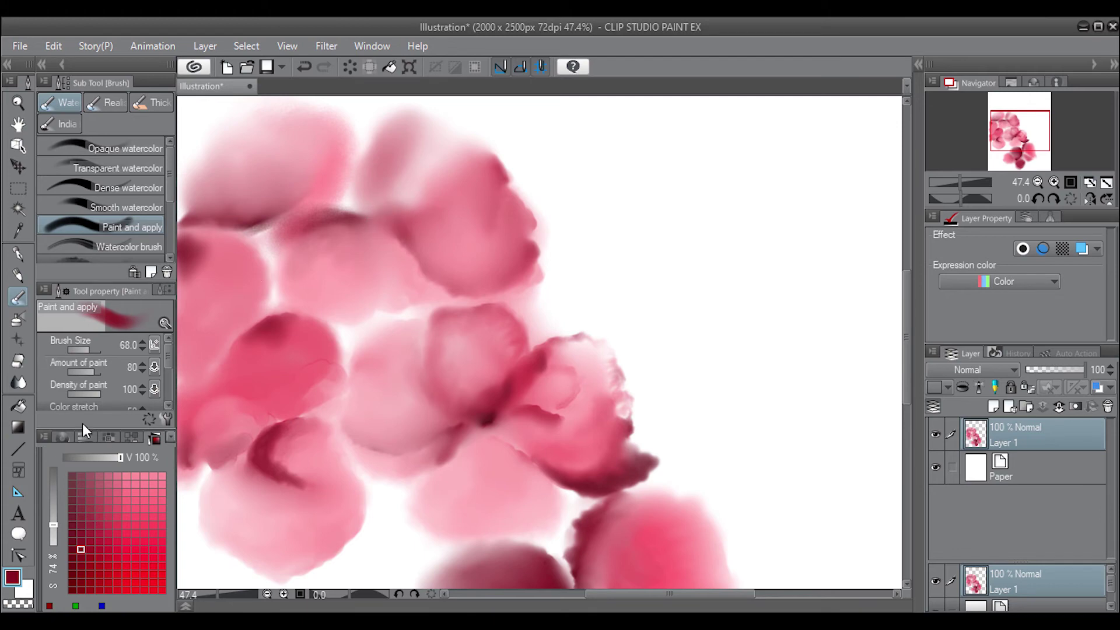
{"action": "key", "text": "bracketleft"}
{"action": "key", "text": "bracketleft"}
{"action": "key", "text": "bracketleft"}
{"action": "mouse_move", "coordinate": [432, 190]}
{"action": "left_mouse_down"}
{"action": "mouse_move", "coordinate": [423, 207]}
{"action": "mouse_move", "coordinate": [382, 216]}
{"action": "mouse_move", "coordinate": [420, 216]}
{"action": "mouse_move", "coordinate": [434, 274]}
{"action": "left_mouse_up"}
Step: With a deeper red at brush size 16, darken the top creases and the lower-left petal
{"action": "left_click", "coordinate": [72, 574]}
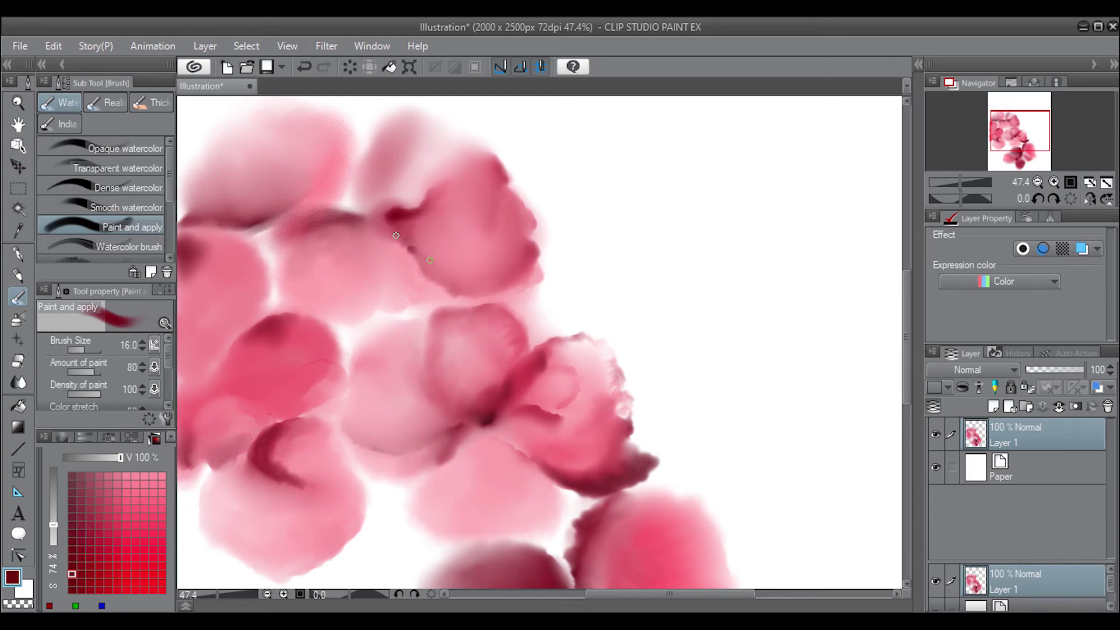
{"action": "mouse_move", "coordinate": [397, 227]}
{"action": "left_mouse_down"}
{"action": "mouse_move", "coordinate": [409, 245]}
{"action": "mouse_move", "coordinate": [394, 209]}
{"action": "mouse_move", "coordinate": [293, 220]}
{"action": "mouse_move", "coordinate": [365, 217]}
{"action": "left_mouse_up"}
{"action": "left_click_drag", "start_coordinate": [292, 217], "coordinate": [366, 217]}
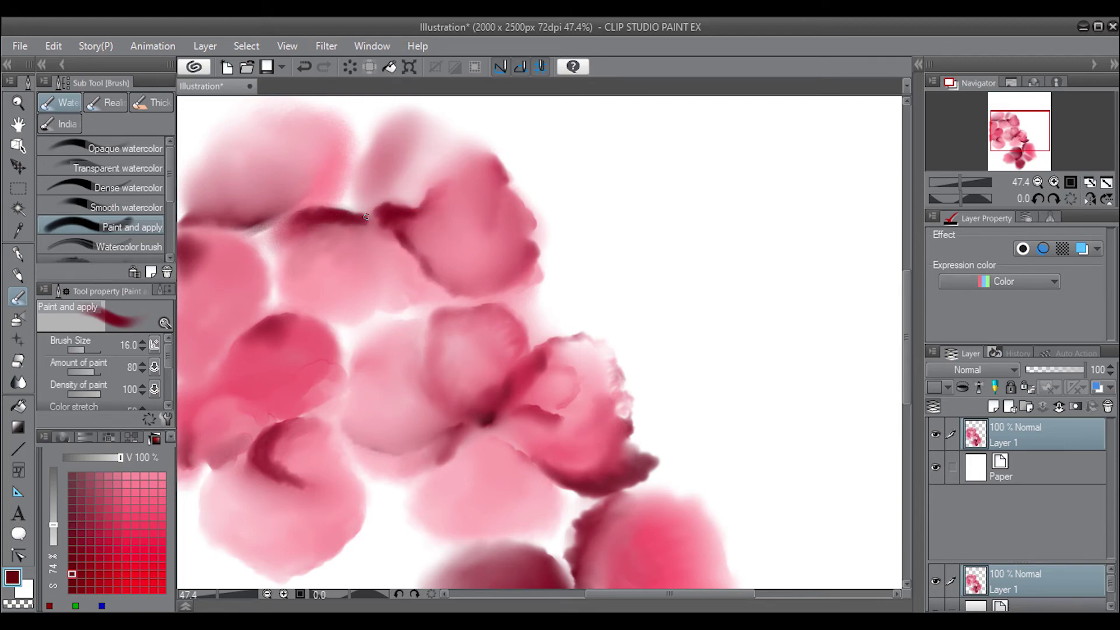
{"action": "mouse_move", "coordinate": [273, 426]}
{"action": "left_mouse_down"}
{"action": "mouse_move", "coordinate": [255, 459]}
{"action": "mouse_move", "coordinate": [244, 446]}
{"action": "mouse_move", "coordinate": [218, 458]}
{"action": "mouse_move", "coordinate": [228, 466]}
{"action": "mouse_move", "coordinate": [226, 452]}
{"action": "mouse_move", "coordinate": [257, 431]}
{"action": "left_mouse_up"}
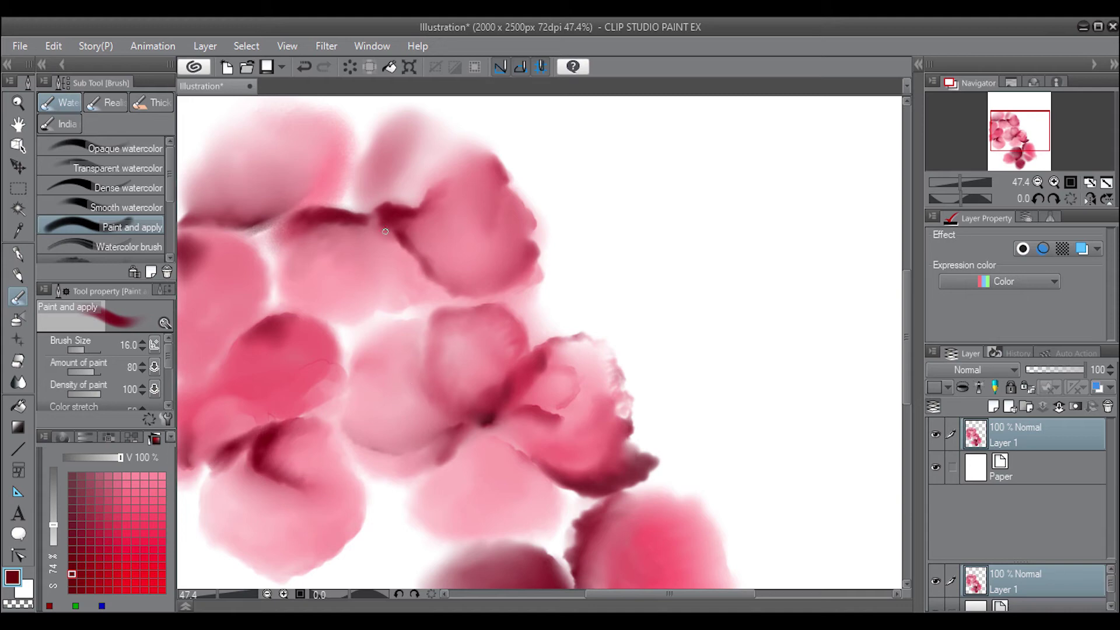
{"action": "mouse_move", "coordinate": [354, 227]}
{"action": "left_mouse_down"}
{"action": "mouse_move", "coordinate": [333, 241]}
{"action": "mouse_move", "coordinate": [363, 233]}
{"action": "left_mouse_up"}
{"action": "mouse_move", "coordinate": [372, 285]}
{"action": "left_mouse_down"}
{"action": "mouse_move", "coordinate": [378, 259]}
{"action": "mouse_move", "coordinate": [367, 250]}
{"action": "mouse_move", "coordinate": [376, 301]}
{"action": "left_mouse_up"}
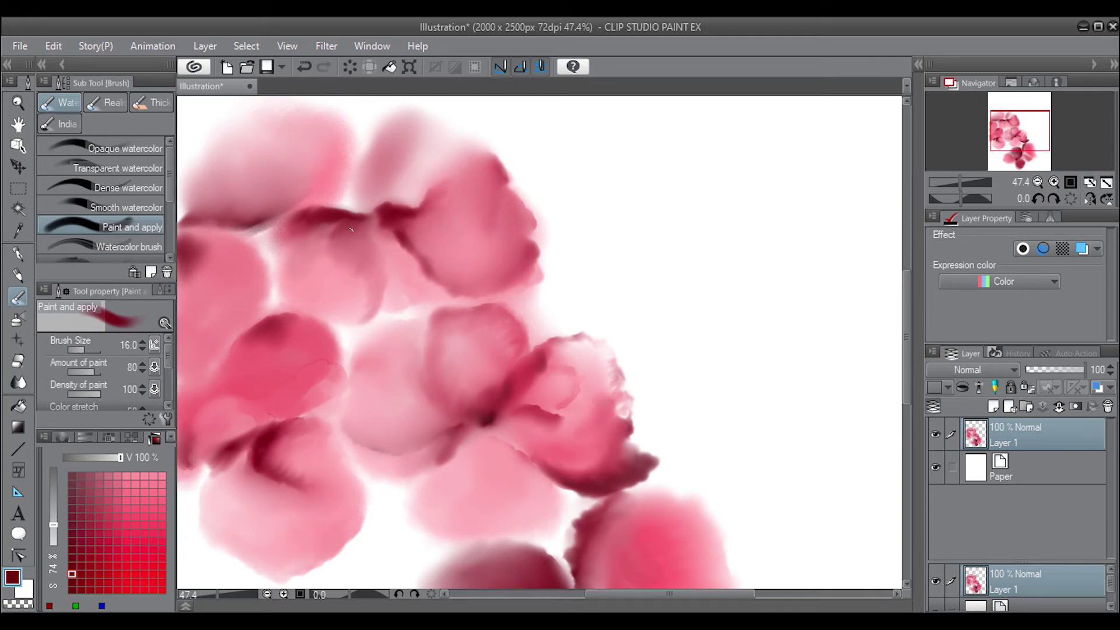
{"action": "left_click", "coordinate": [63, 437]}
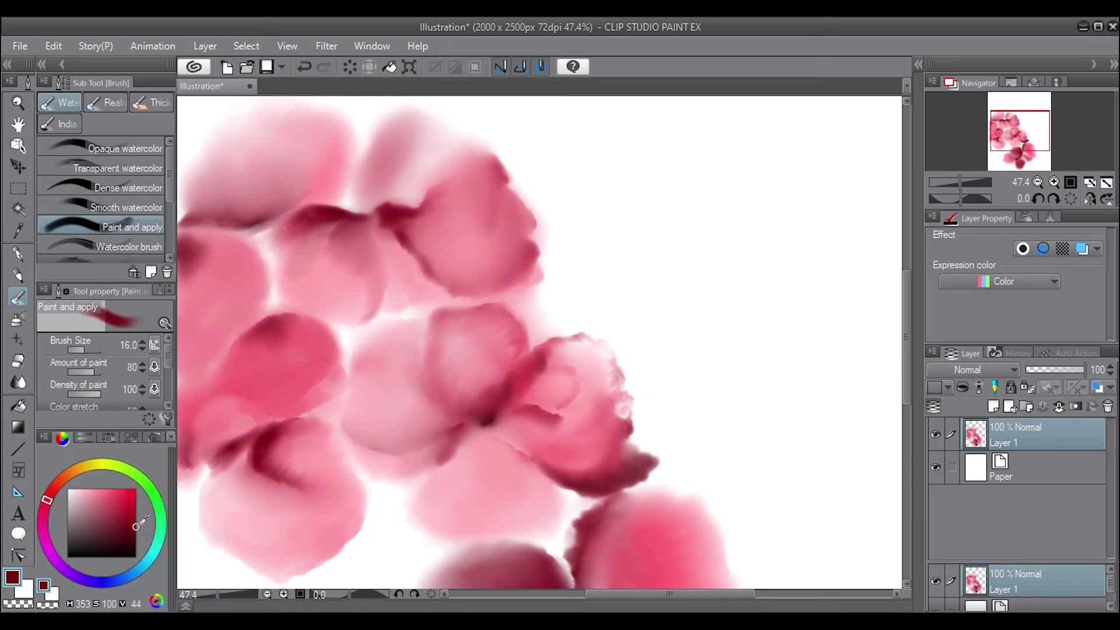
Step: Pick a dark red swatch and shade the left, upper-left and upper petal edges
{"action": "left_click", "coordinate": [155, 437]}
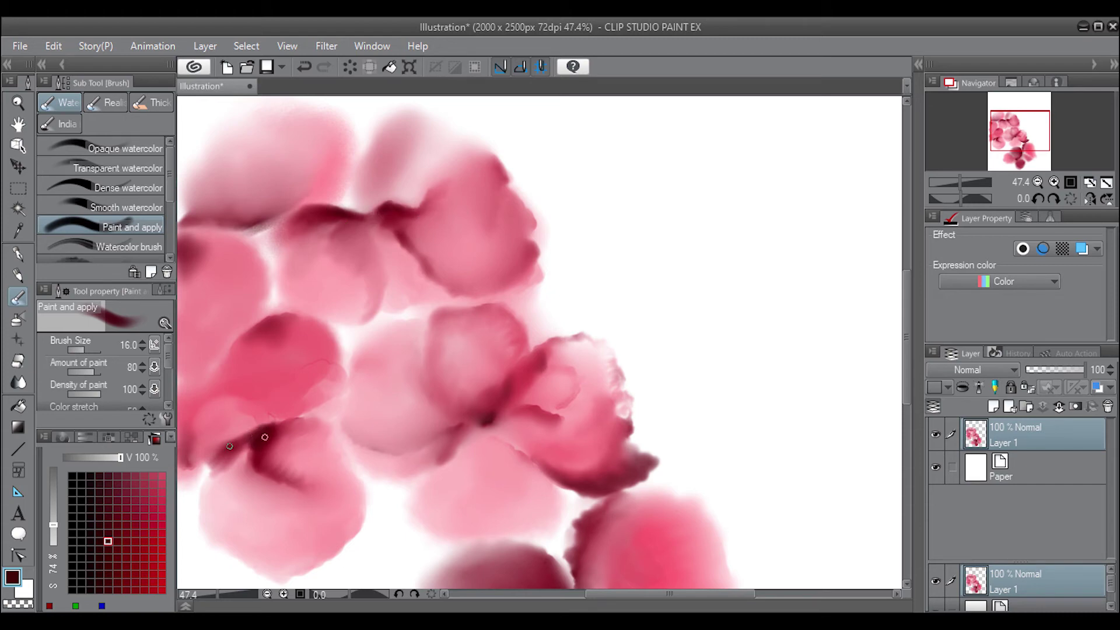
{"action": "mouse_move", "coordinate": [239, 391]}
{"action": "left_mouse_down"}
{"action": "mouse_move", "coordinate": [267, 416]}
{"action": "mouse_move", "coordinate": [223, 388]}
{"action": "left_mouse_up"}
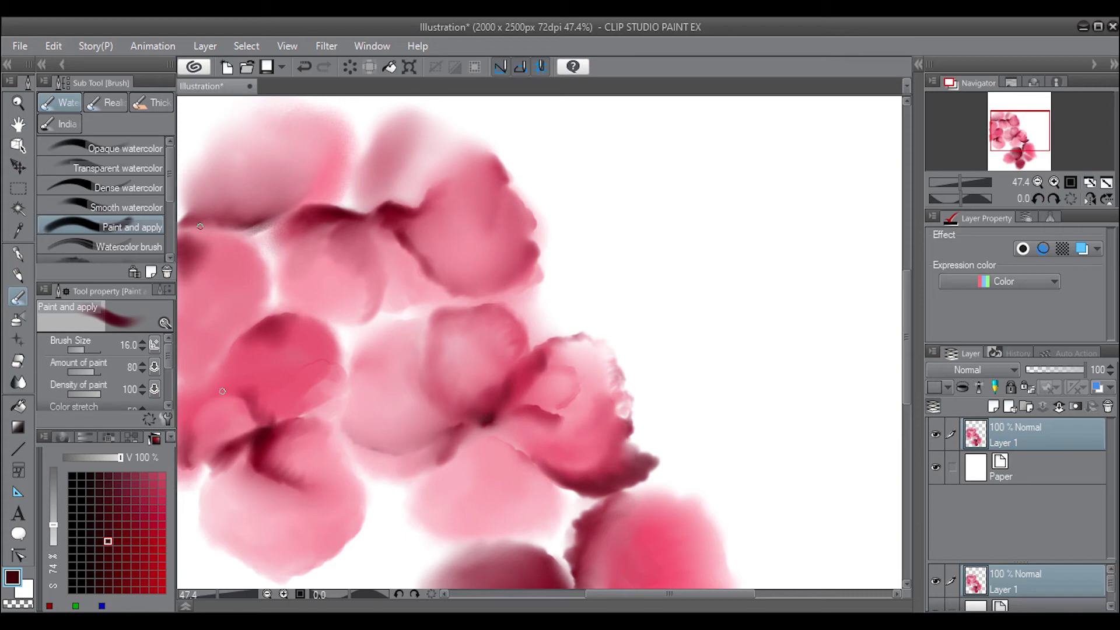
{"action": "left_click_drag", "start_coordinate": [188, 210], "coordinate": [184, 210]}
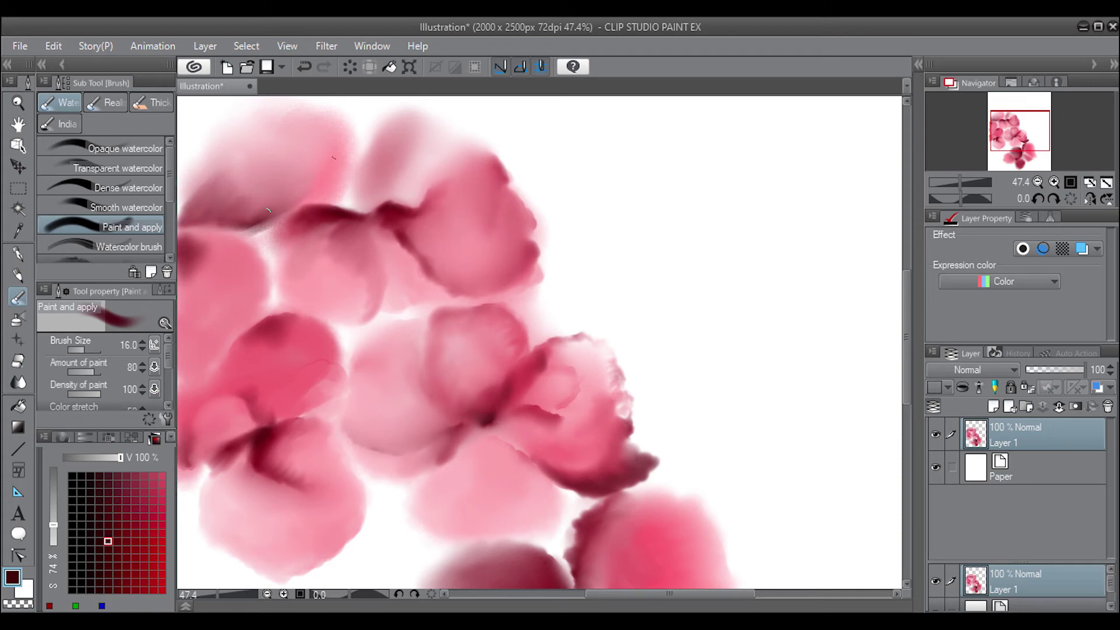
{"action": "left_click_drag", "start_coordinate": [344, 156], "coordinate": [318, 186]}
{"action": "left_click_drag", "start_coordinate": [348, 137], "coordinate": [324, 176]}
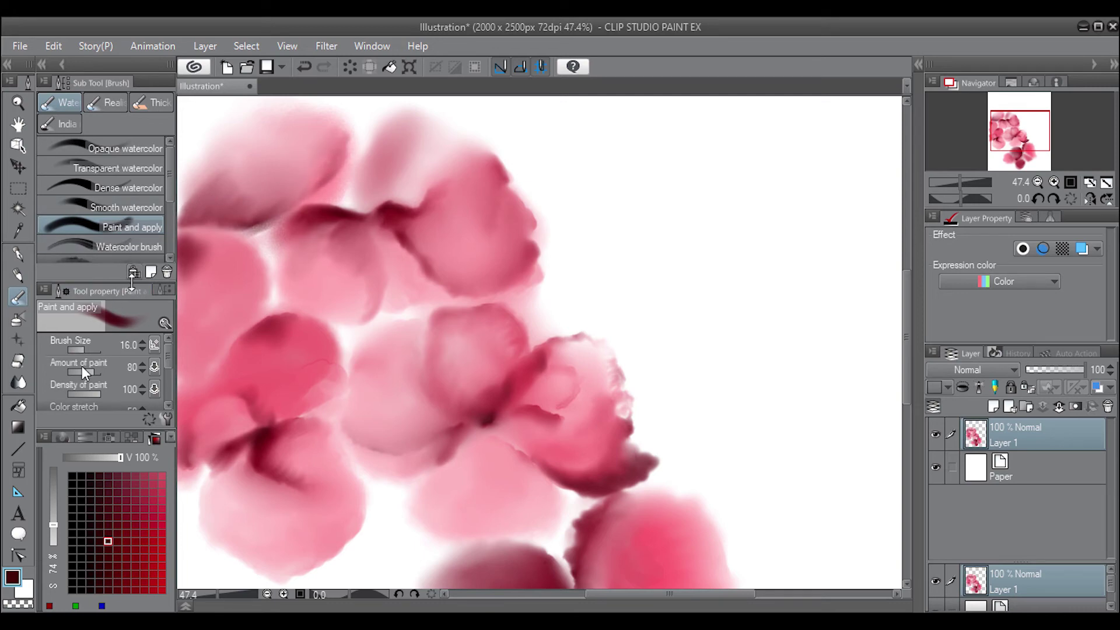
{"action": "mouse_move", "coordinate": [250, 211]}
{"action": "left_mouse_down"}
{"action": "mouse_move", "coordinate": [212, 212]}
{"action": "mouse_move", "coordinate": [196, 197]}
{"action": "left_mouse_up"}
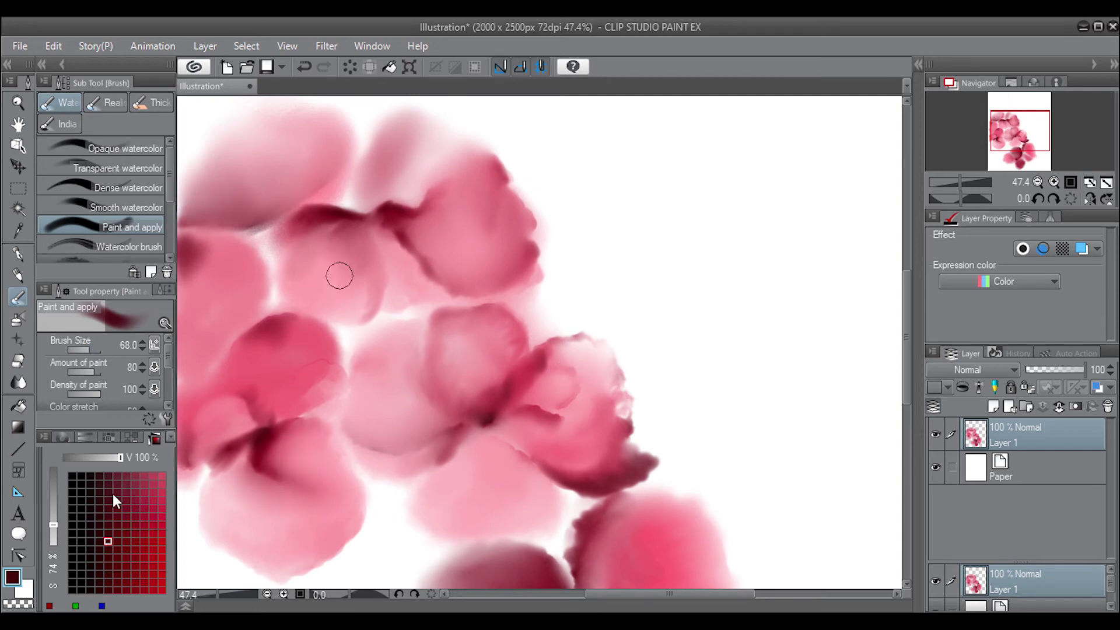
Step: Resize the brush, switch to a brighter red, and soften the dark stroke into pink
{"action": "left_click", "coordinate": [82, 351]}
{"action": "left_click_drag", "start_coordinate": [82, 351], "coordinate": [83, 352]}
{"action": "left_click", "coordinate": [126, 516]}
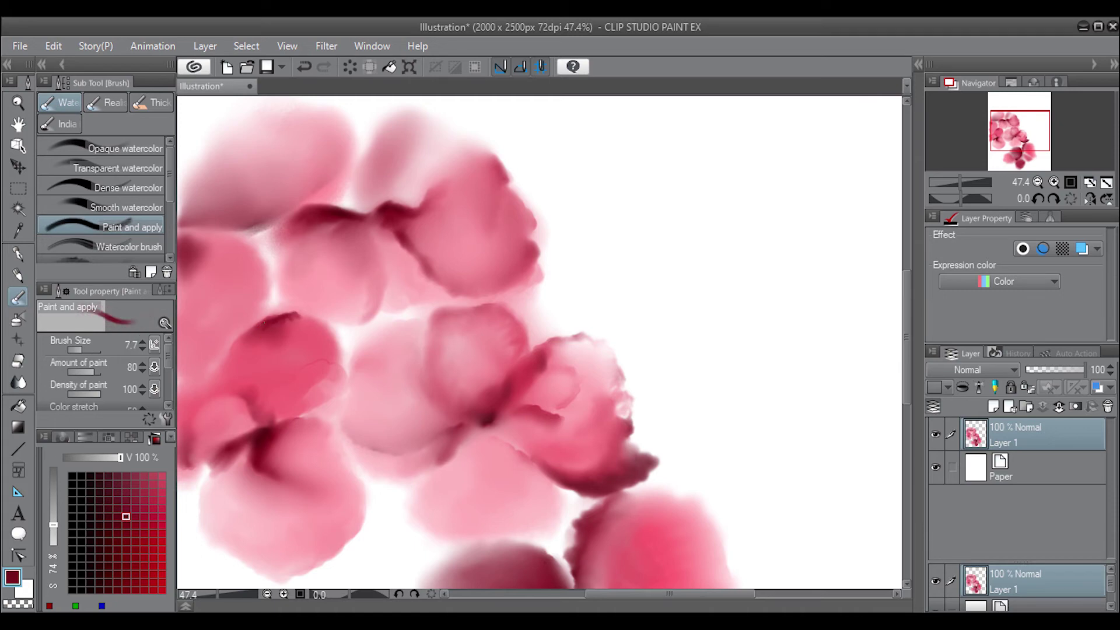
{"action": "left_click", "coordinate": [82, 348]}
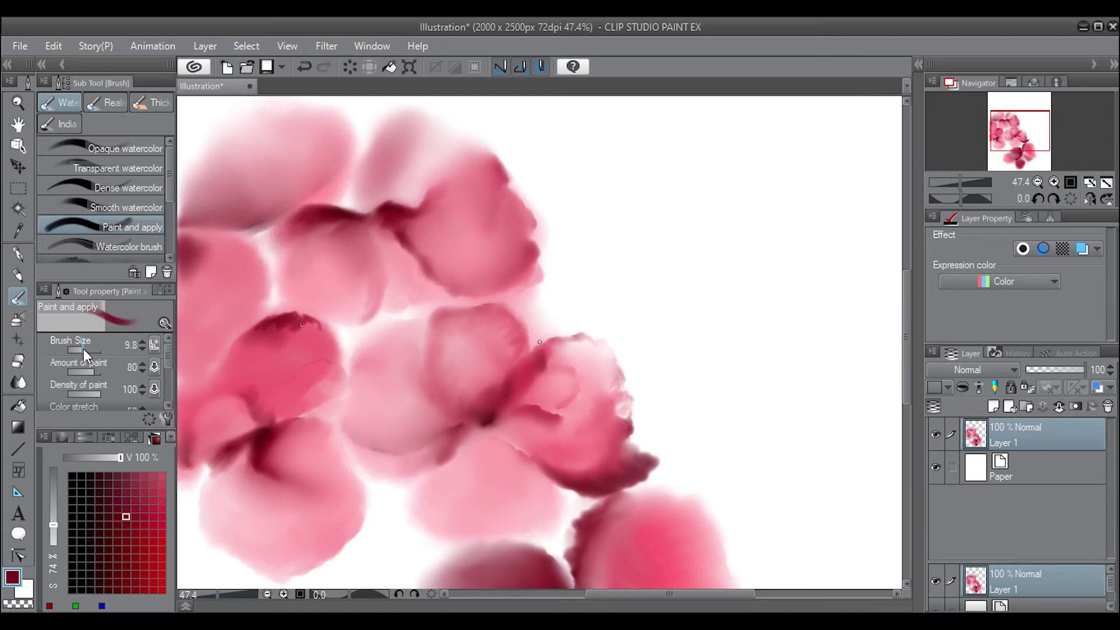
{"action": "left_click", "coordinate": [85, 350]}
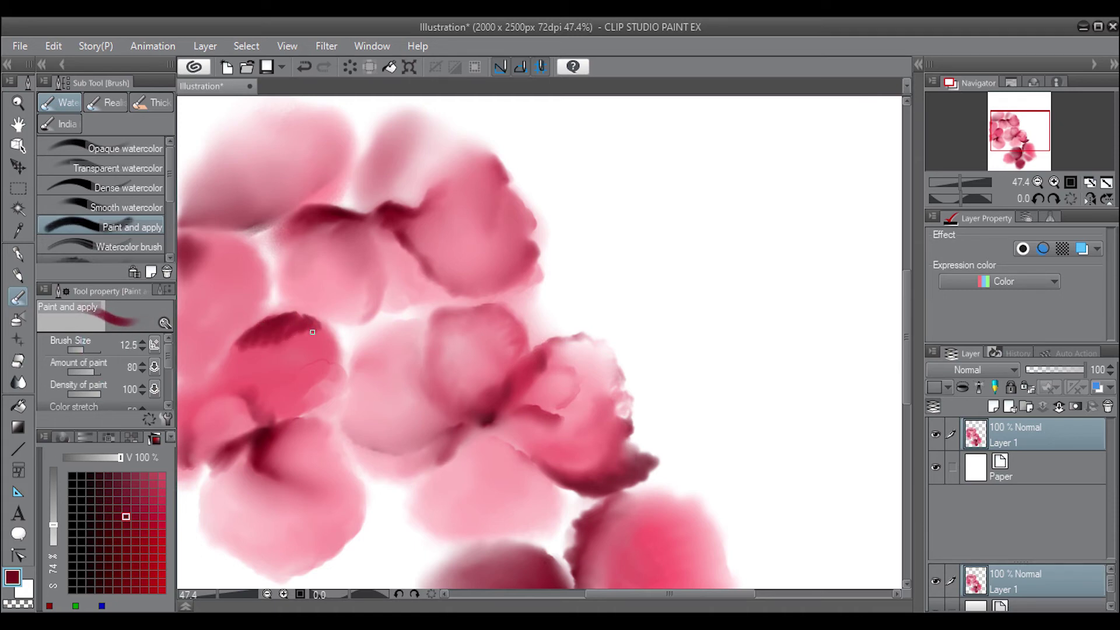
{"action": "left_click", "coordinate": [88, 350]}
{"action": "left_click_drag", "start_coordinate": [299, 330], "coordinate": [255, 330]}
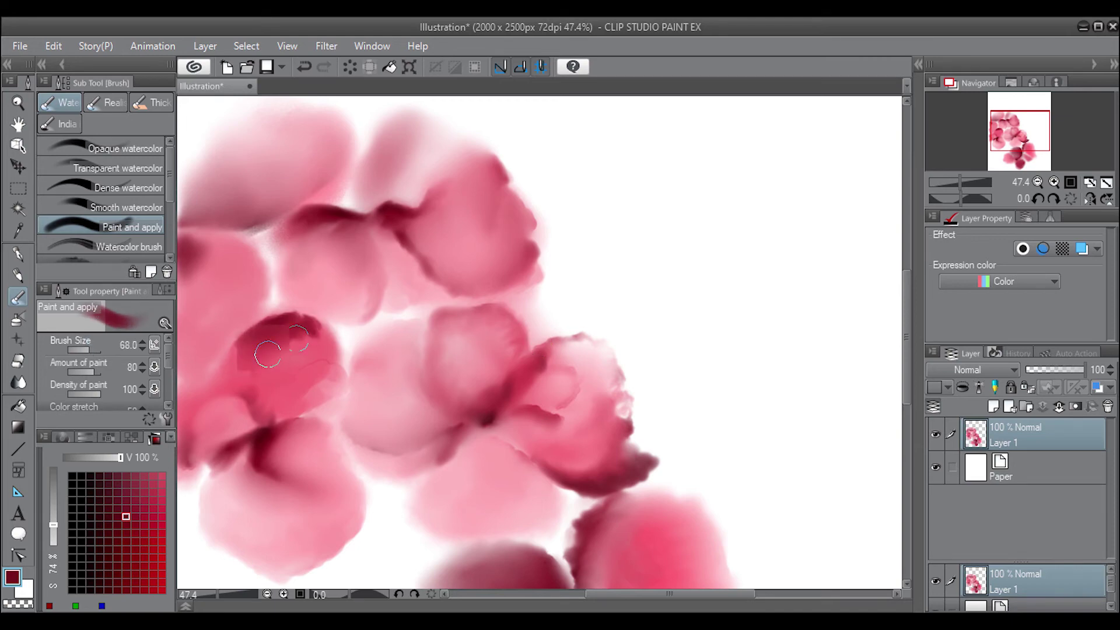
Step: With a smaller brush, shade the right, middle, upper and lower petal edges in darker red
{"action": "left_click", "coordinate": [99, 500]}
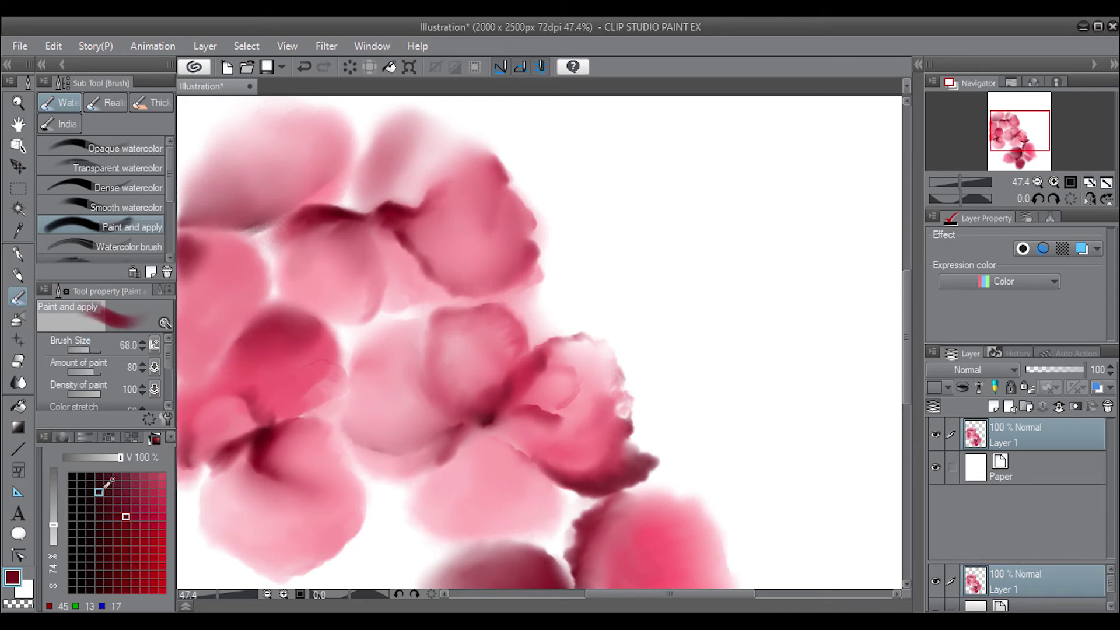
{"action": "left_click", "coordinate": [84, 350]}
{"action": "mouse_move", "coordinate": [421, 258]}
{"action": "left_mouse_down"}
{"action": "mouse_move", "coordinate": [438, 279]}
{"action": "mouse_move", "coordinate": [483, 276]}
{"action": "left_mouse_up"}
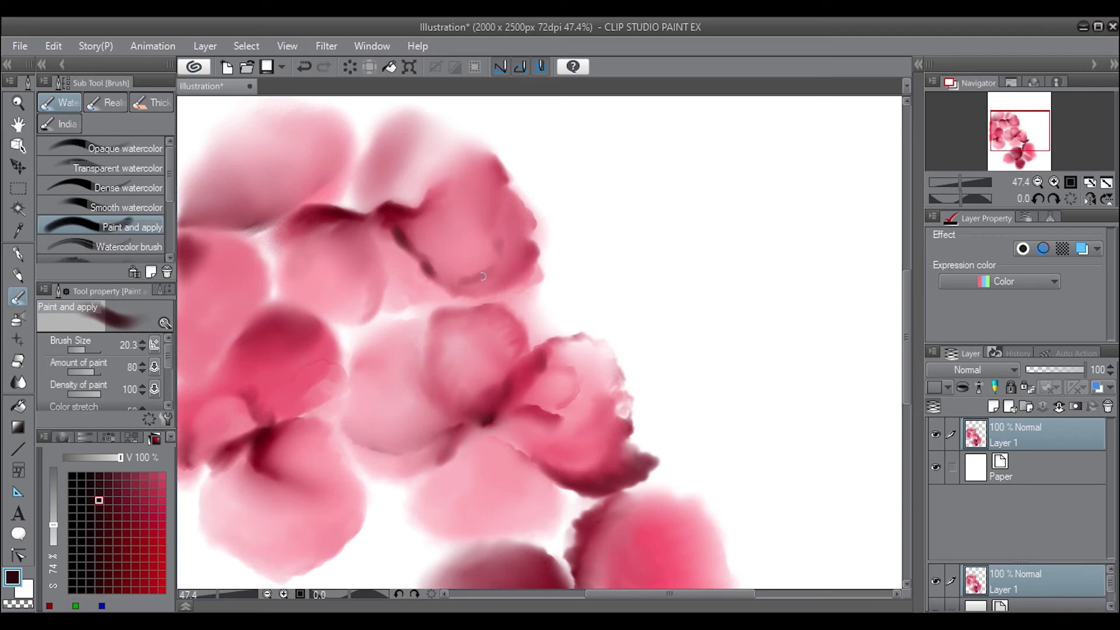
{"action": "left_click", "coordinate": [126, 500]}
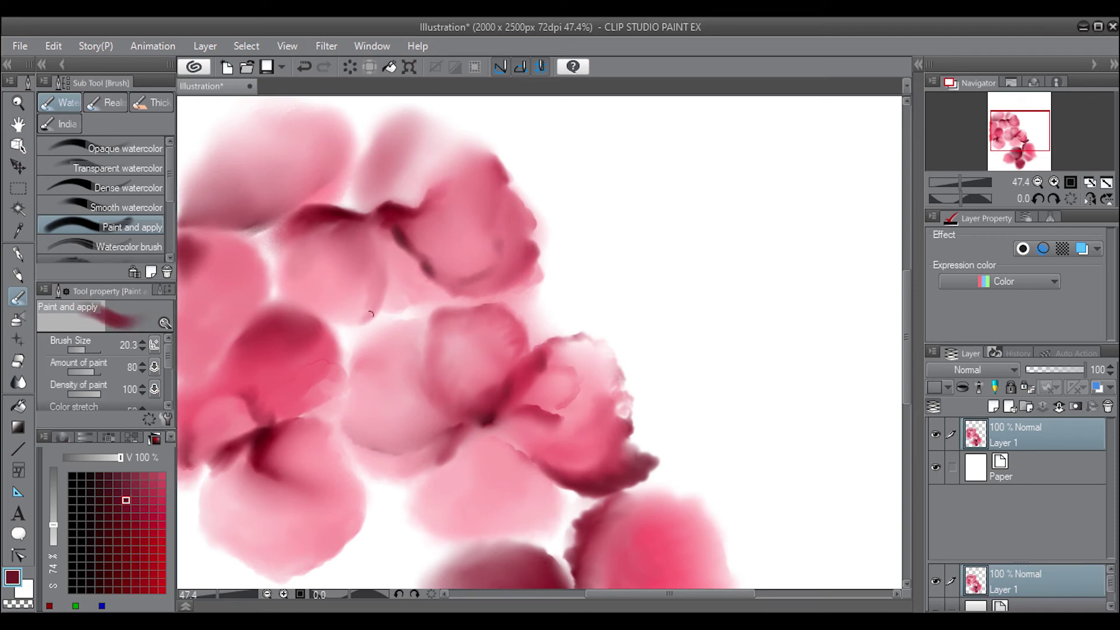
{"action": "mouse_move", "coordinate": [374, 287]}
{"action": "left_mouse_down"}
{"action": "mouse_move", "coordinate": [350, 248]}
{"action": "mouse_move", "coordinate": [371, 285]}
{"action": "mouse_move", "coordinate": [344, 326]}
{"action": "left_mouse_up"}
{"action": "left_click_drag", "start_coordinate": [303, 192], "coordinate": [339, 137]}
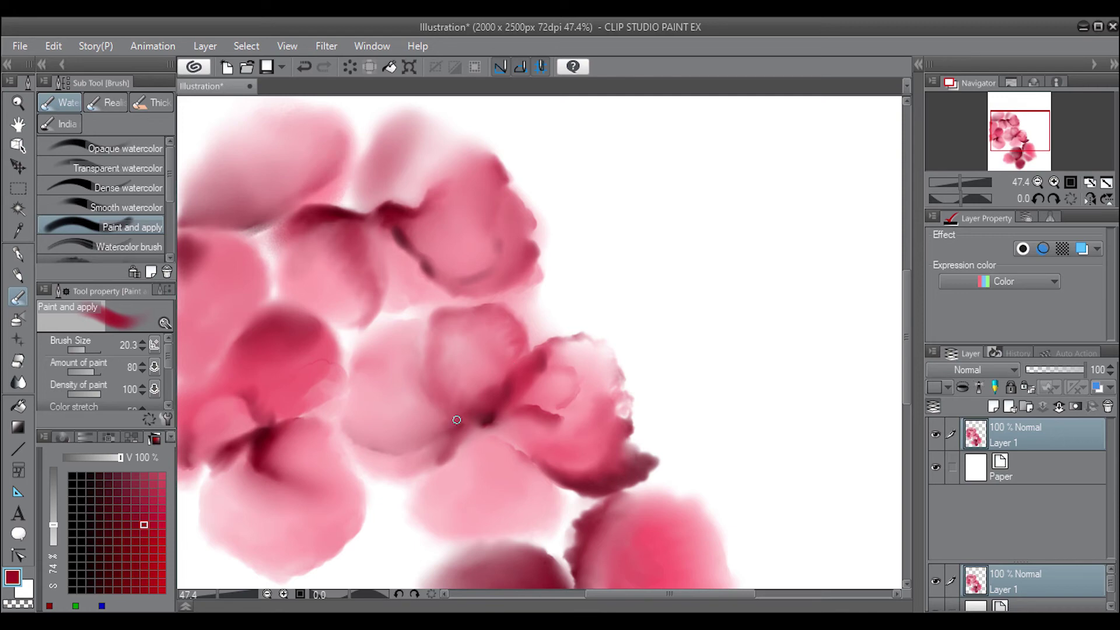
{"action": "left_click_drag", "start_coordinate": [438, 439], "coordinate": [399, 453]}
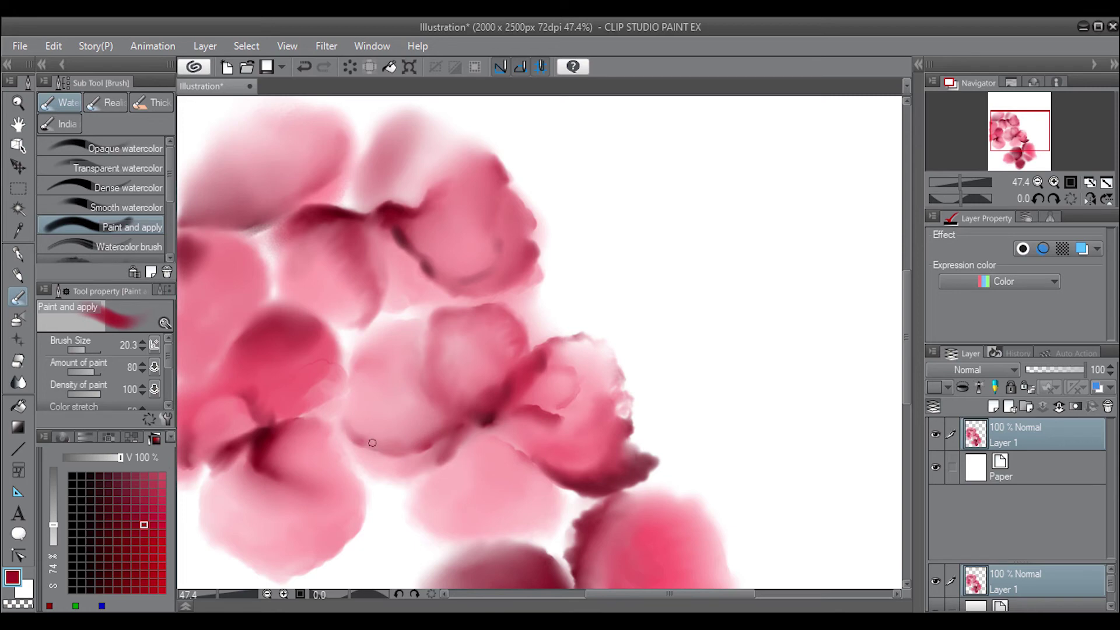
{"action": "left_click_drag", "start_coordinate": [426, 413], "coordinate": [423, 403]}
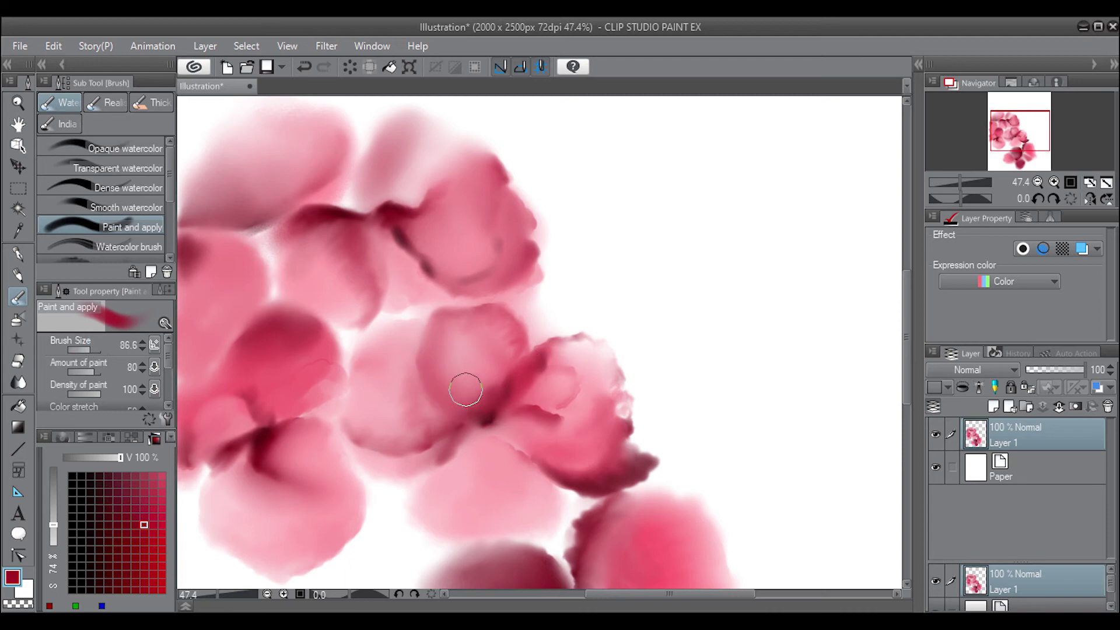
{"action": "left_click_drag", "start_coordinate": [357, 343], "coordinate": [324, 242]}
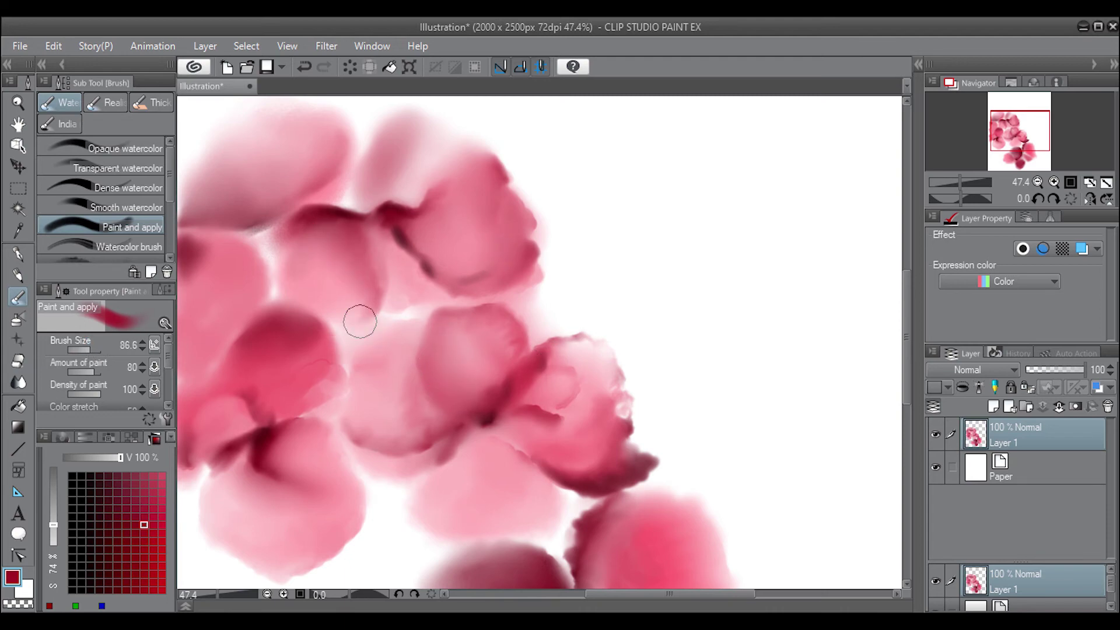
Step: Switch to the plain watercolor brush and deepen washes on the notch, right and central petals
{"action": "key", "text": "period"}
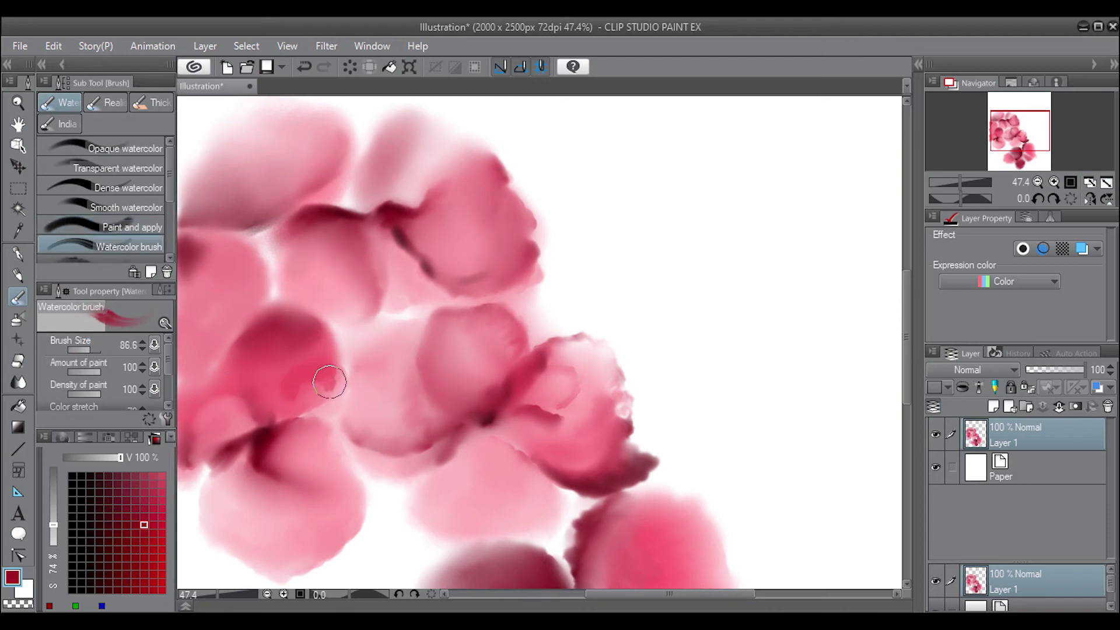
{"action": "left_click_drag", "start_coordinate": [265, 469], "coordinate": [297, 477]}
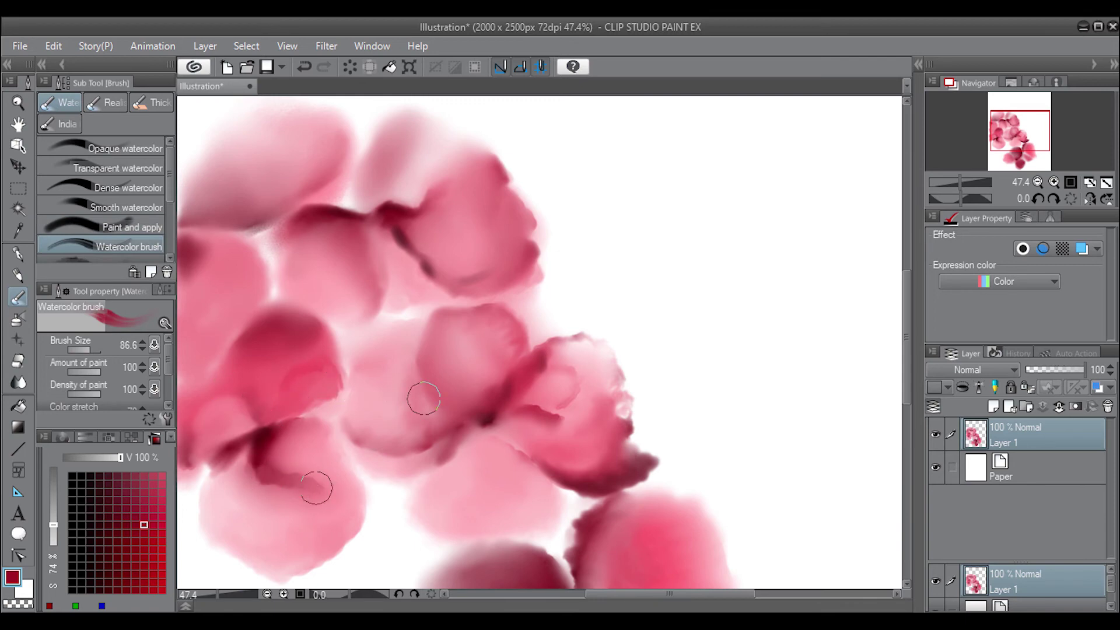
{"action": "mouse_move", "coordinate": [535, 373]}
{"action": "left_mouse_down"}
{"action": "mouse_move", "coordinate": [575, 338]}
{"action": "mouse_move", "coordinate": [500, 325]}
{"action": "mouse_move", "coordinate": [506, 348]}
{"action": "mouse_move", "coordinate": [483, 377]}
{"action": "left_mouse_up"}
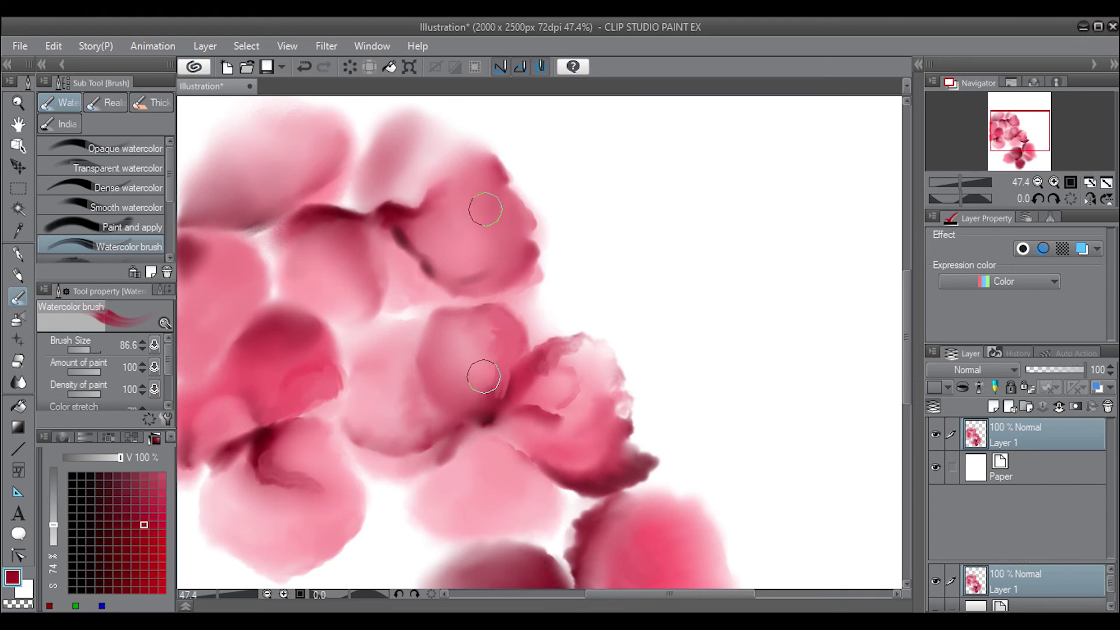
{"action": "mouse_move", "coordinate": [484, 210]}
{"action": "left_mouse_down"}
{"action": "mouse_move", "coordinate": [445, 220]}
{"action": "mouse_move", "coordinate": [440, 257]}
{"action": "left_mouse_up"}
{"action": "mouse_move", "coordinate": [436, 420]}
{"action": "left_mouse_down"}
{"action": "mouse_move", "coordinate": [370, 340]}
{"action": "mouse_move", "coordinate": [379, 343]}
{"action": "left_mouse_up"}
Step: Blend the central petal, paint a small new petal on the right, and darken its upper edge
{"action": "mouse_move", "coordinate": [399, 385]}
{"action": "left_mouse_down"}
{"action": "mouse_move", "coordinate": [375, 358]}
{"action": "mouse_move", "coordinate": [387, 334]}
{"action": "mouse_move", "coordinate": [394, 362]}
{"action": "mouse_move", "coordinate": [365, 346]}
{"action": "mouse_move", "coordinate": [420, 408]}
{"action": "mouse_move", "coordinate": [362, 382]}
{"action": "mouse_move", "coordinate": [399, 442]}
{"action": "mouse_move", "coordinate": [357, 432]}
{"action": "mouse_move", "coordinate": [293, 449]}
{"action": "mouse_move", "coordinate": [232, 362]}
{"action": "mouse_move", "coordinate": [209, 253]}
{"action": "mouse_move", "coordinate": [198, 286]}
{"action": "left_mouse_up"}
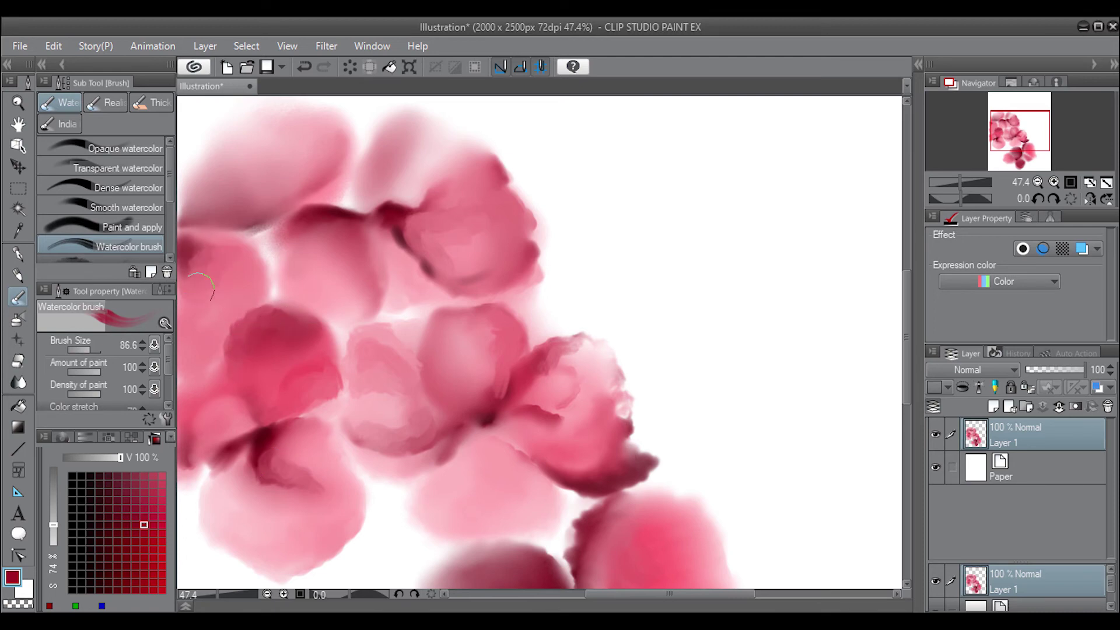
{"action": "left_click_drag", "start_coordinate": [540, 303], "coordinate": [543, 327]}
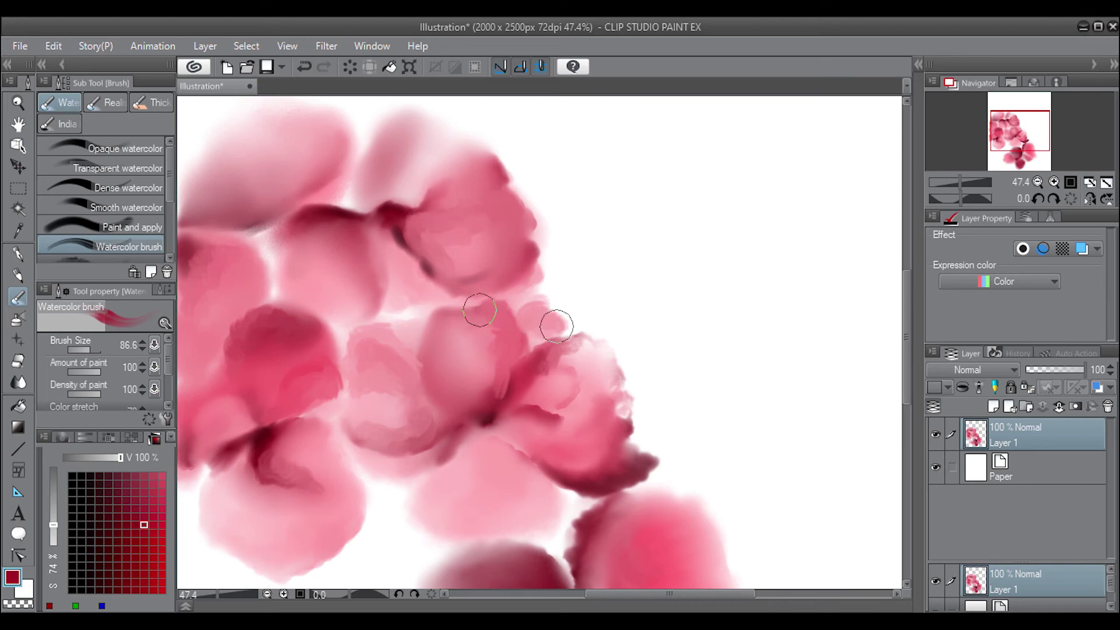
{"action": "mouse_move", "coordinate": [479, 310]}
{"action": "left_mouse_down"}
{"action": "mouse_move", "coordinate": [446, 310]}
{"action": "mouse_move", "coordinate": [356, 198]}
{"action": "mouse_move", "coordinate": [331, 191]}
{"action": "left_mouse_up"}
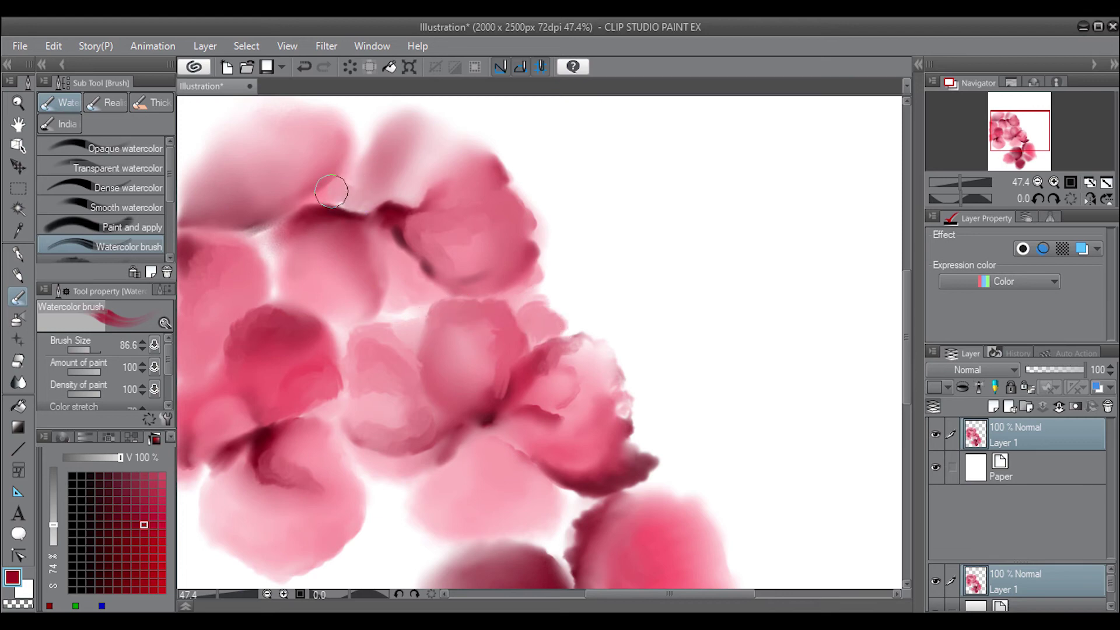
{"action": "scroll", "coordinate": [349, 233], "scroll_direction": "down", "scroll_amount": 1}
Step: Fill the white gap with pink and blend the lower tip, upper central and upper-right petals
{"action": "scroll", "coordinate": [379, 292], "scroll_direction": "down", "scroll_amount": 1}
{"action": "scroll", "coordinate": [408, 350], "scroll_direction": "down", "scroll_amount": 1}
{"action": "scroll", "coordinate": [423, 388], "scroll_direction": "down", "scroll_amount": 1}
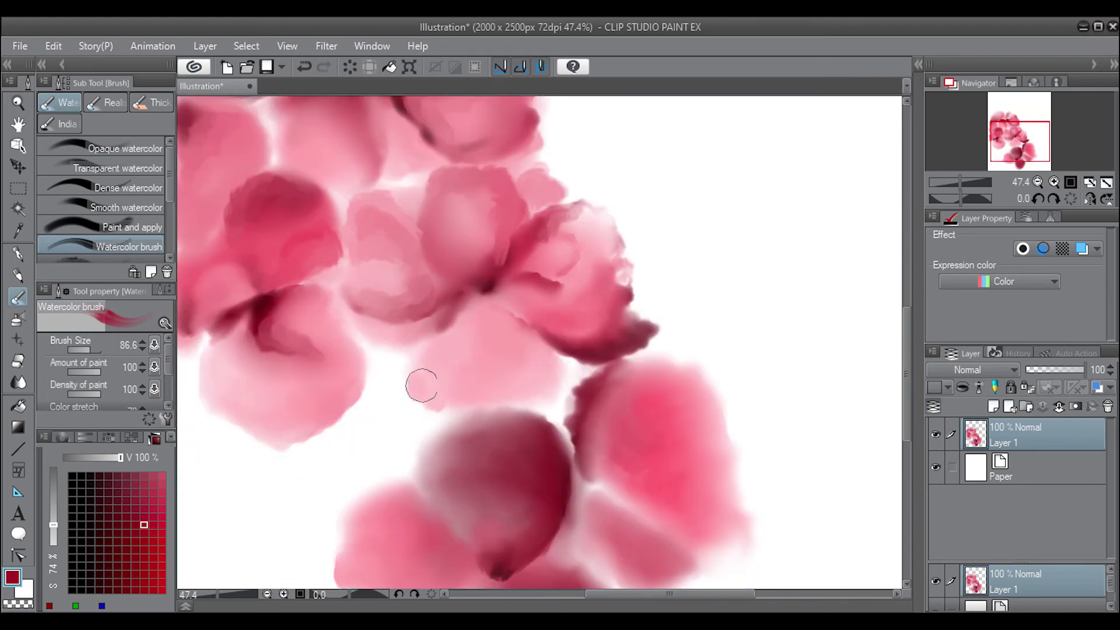
{"action": "mouse_move", "coordinate": [421, 385]}
{"action": "left_mouse_down"}
{"action": "mouse_move", "coordinate": [543, 349]}
{"action": "mouse_move", "coordinate": [520, 387]}
{"action": "mouse_move", "coordinate": [537, 396]}
{"action": "mouse_move", "coordinate": [547, 364]}
{"action": "left_mouse_up"}
{"action": "mouse_move", "coordinate": [595, 331]}
{"action": "left_mouse_down"}
{"action": "mouse_move", "coordinate": [625, 295]}
{"action": "mouse_move", "coordinate": [651, 324]}
{"action": "mouse_move", "coordinate": [620, 321]}
{"action": "mouse_move", "coordinate": [637, 324]}
{"action": "mouse_move", "coordinate": [594, 335]}
{"action": "mouse_move", "coordinate": [550, 328]}
{"action": "mouse_move", "coordinate": [575, 312]}
{"action": "mouse_move", "coordinate": [515, 305]}
{"action": "left_mouse_up"}
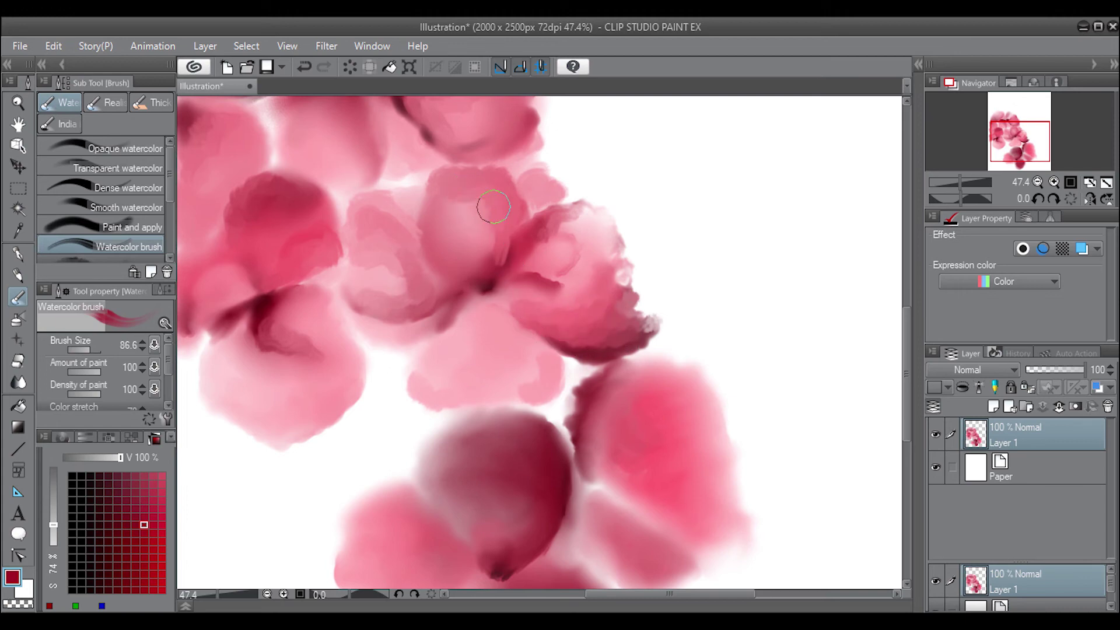
{"action": "left_click_drag", "start_coordinate": [490, 251], "coordinate": [470, 197]}
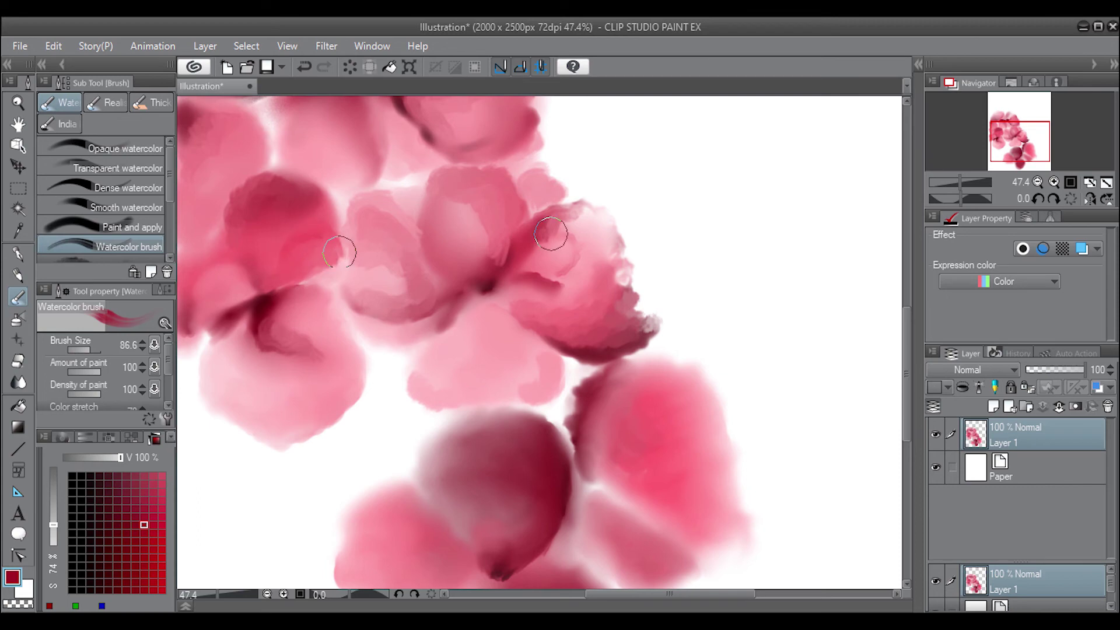
{"action": "mouse_move", "coordinate": [554, 237]}
{"action": "left_mouse_down"}
{"action": "mouse_move", "coordinate": [589, 217]}
{"action": "mouse_move", "coordinate": [565, 191]}
{"action": "mouse_move", "coordinate": [420, 188]}
{"action": "left_mouse_up"}
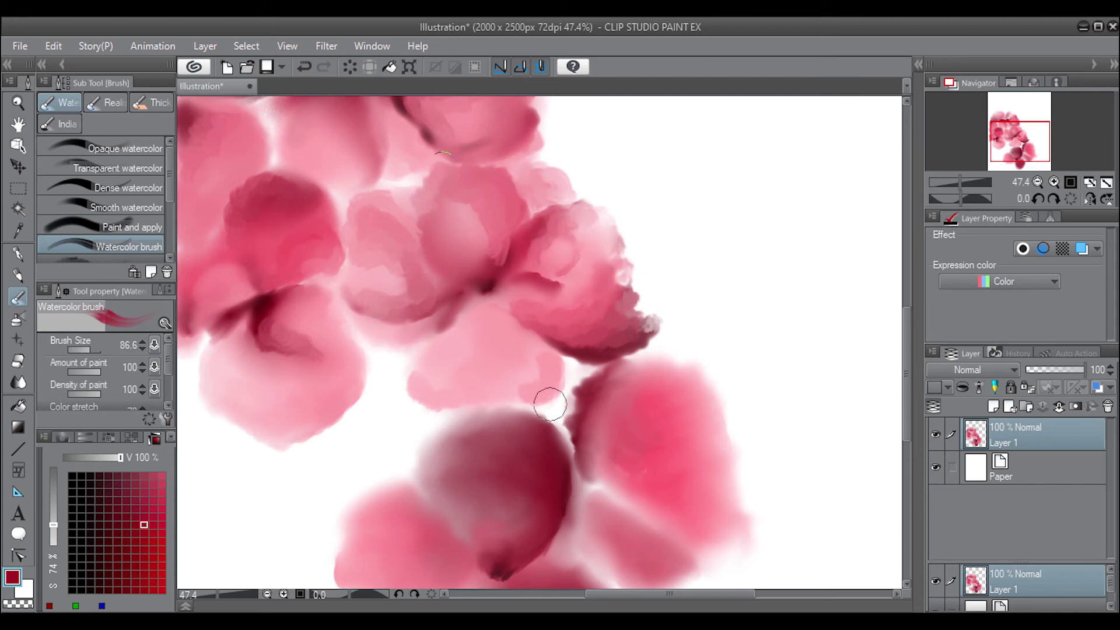
Step: Darken the lower petals' edges, switching to a brighter red partway through
{"action": "mouse_move", "coordinate": [427, 383]}
{"action": "left_mouse_down"}
{"action": "mouse_move", "coordinate": [430, 344]}
{"action": "mouse_move", "coordinate": [412, 350]}
{"action": "mouse_move", "coordinate": [443, 368]}
{"action": "mouse_move", "coordinate": [438, 320]}
{"action": "mouse_move", "coordinate": [397, 329]}
{"action": "left_mouse_up"}
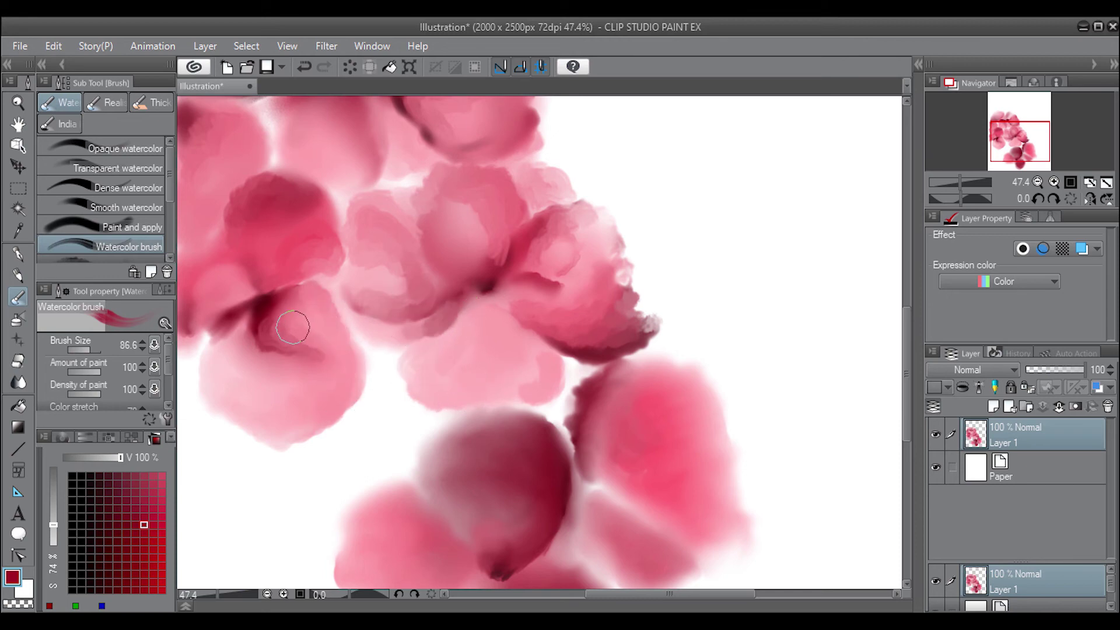
{"action": "mouse_move", "coordinate": [584, 455]}
{"action": "left_mouse_down"}
{"action": "mouse_move", "coordinate": [580, 420]}
{"action": "mouse_move", "coordinate": [606, 373]}
{"action": "mouse_move", "coordinate": [642, 367]}
{"action": "mouse_move", "coordinate": [679, 383]}
{"action": "mouse_move", "coordinate": [604, 426]}
{"action": "mouse_move", "coordinate": [592, 461]}
{"action": "mouse_move", "coordinate": [638, 388]}
{"action": "left_mouse_up"}
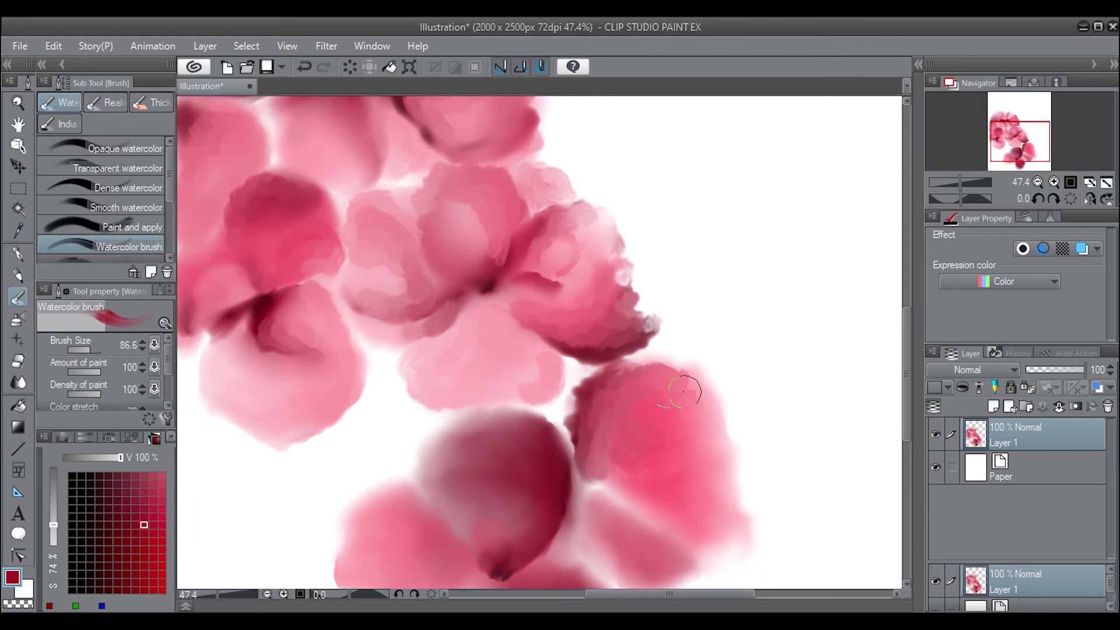
{"action": "mouse_move", "coordinate": [491, 430]}
{"action": "left_mouse_down"}
{"action": "mouse_move", "coordinate": [450, 442]}
{"action": "mouse_move", "coordinate": [488, 429]}
{"action": "mouse_move", "coordinate": [462, 466]}
{"action": "mouse_move", "coordinate": [512, 432]}
{"action": "mouse_move", "coordinate": [433, 528]}
{"action": "mouse_move", "coordinate": [445, 495]}
{"action": "mouse_move", "coordinate": [455, 490]}
{"action": "mouse_move", "coordinate": [465, 510]}
{"action": "mouse_move", "coordinate": [452, 569]}
{"action": "left_mouse_up"}
{"action": "left_click", "coordinate": [595, 470], "text": "alt"}
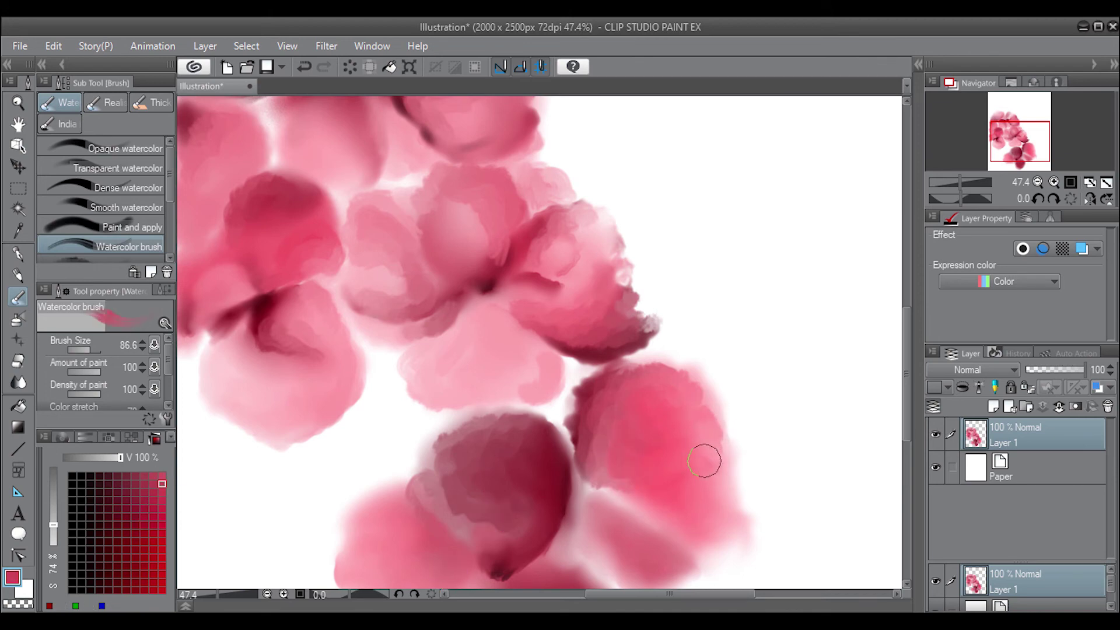
{"action": "mouse_move", "coordinate": [704, 447]}
{"action": "left_mouse_down"}
{"action": "mouse_move", "coordinate": [657, 457]}
{"action": "mouse_move", "coordinate": [630, 488]}
{"action": "mouse_move", "coordinate": [660, 492]}
{"action": "mouse_move", "coordinate": [602, 519]}
{"action": "mouse_move", "coordinate": [662, 537]}
{"action": "mouse_move", "coordinate": [589, 524]}
{"action": "mouse_move", "coordinate": [577, 542]}
{"action": "mouse_move", "coordinate": [619, 571]}
{"action": "mouse_move", "coordinate": [624, 545]}
{"action": "mouse_move", "coordinate": [620, 577]}
{"action": "left_mouse_up"}
{"action": "mouse_move", "coordinate": [495, 412]}
{"action": "left_mouse_down"}
{"action": "mouse_move", "coordinate": [532, 408]}
{"action": "mouse_move", "coordinate": [462, 408]}
{"action": "mouse_move", "coordinate": [516, 416]}
{"action": "mouse_move", "coordinate": [453, 402]}
{"action": "mouse_move", "coordinate": [492, 493]}
{"action": "mouse_move", "coordinate": [475, 525]}
{"action": "mouse_move", "coordinate": [445, 475]}
{"action": "mouse_move", "coordinate": [375, 512]}
{"action": "mouse_move", "coordinate": [378, 540]}
{"action": "mouse_move", "coordinate": [350, 563]}
{"action": "left_mouse_up"}
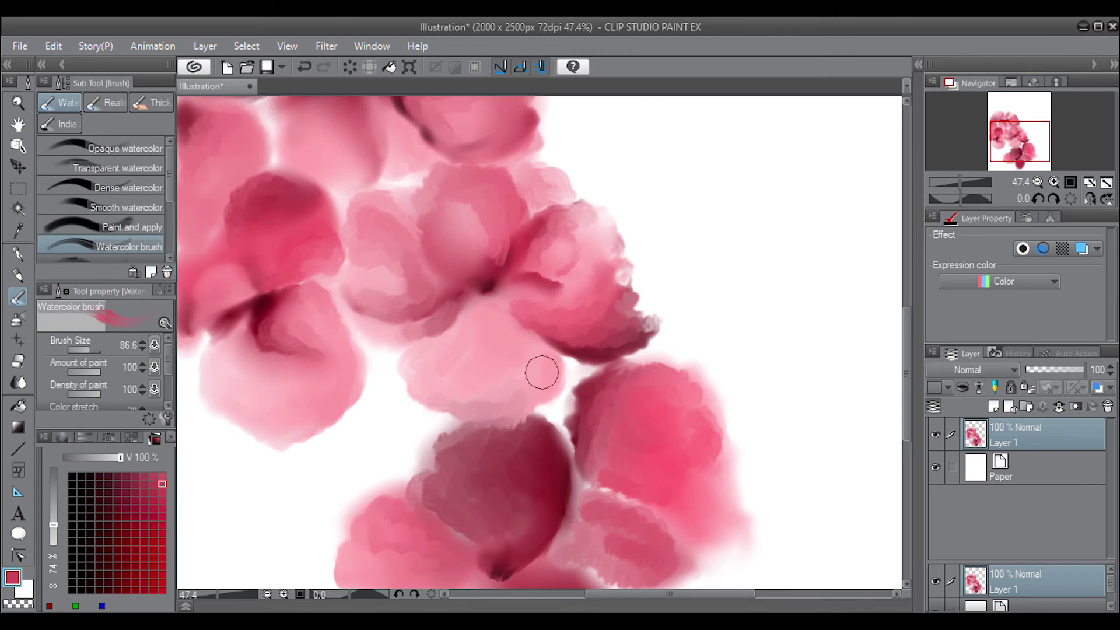
Step: Switch watercolor variant, add soft pink to the right petals, zoom out, and wash the lower-left petal
{"action": "key", "text": "comma"}
{"action": "mouse_move", "coordinate": [718, 330]}
{"action": "left_mouse_down"}
{"action": "mouse_move", "coordinate": [739, 352]}
{"action": "mouse_move", "coordinate": [760, 429]}
{"action": "mouse_move", "coordinate": [770, 379]}
{"action": "mouse_move", "coordinate": [746, 469]}
{"action": "left_mouse_up"}
{"action": "left_click_drag", "start_coordinate": [962, 182], "coordinate": [952, 165]}
{"action": "mouse_move", "coordinate": [682, 381]}
{"action": "left_mouse_down"}
{"action": "mouse_move", "coordinate": [680, 450]}
{"action": "mouse_move", "coordinate": [664, 436]}
{"action": "left_mouse_up"}
{"action": "mouse_move", "coordinate": [474, 511]}
{"action": "left_mouse_down"}
{"action": "mouse_move", "coordinate": [412, 500]}
{"action": "mouse_move", "coordinate": [470, 517]}
{"action": "mouse_move", "coordinate": [417, 438]}
{"action": "mouse_move", "coordinate": [450, 395]}
{"action": "mouse_move", "coordinate": [465, 395]}
{"action": "mouse_move", "coordinate": [430, 337]}
{"action": "left_mouse_up"}
Step: Paint a short stroke at the upper left with a small dark-red Dense watercolor brush
{"action": "left_click", "coordinate": [132, 188]}
{"action": "left_click", "coordinate": [117, 507]}
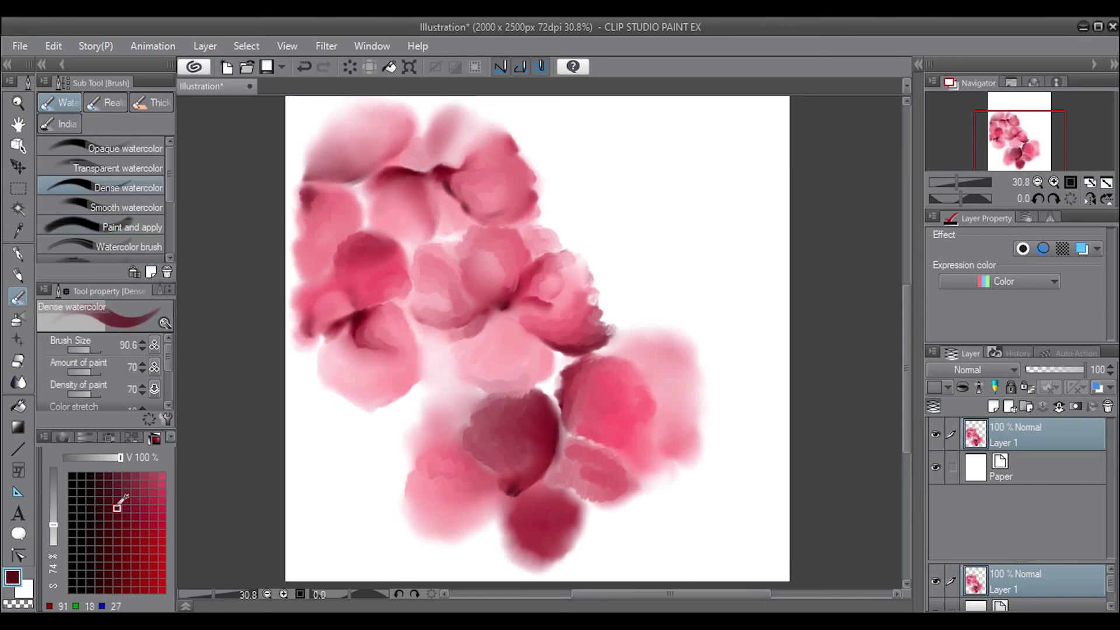
{"action": "left_click", "coordinate": [84, 349]}
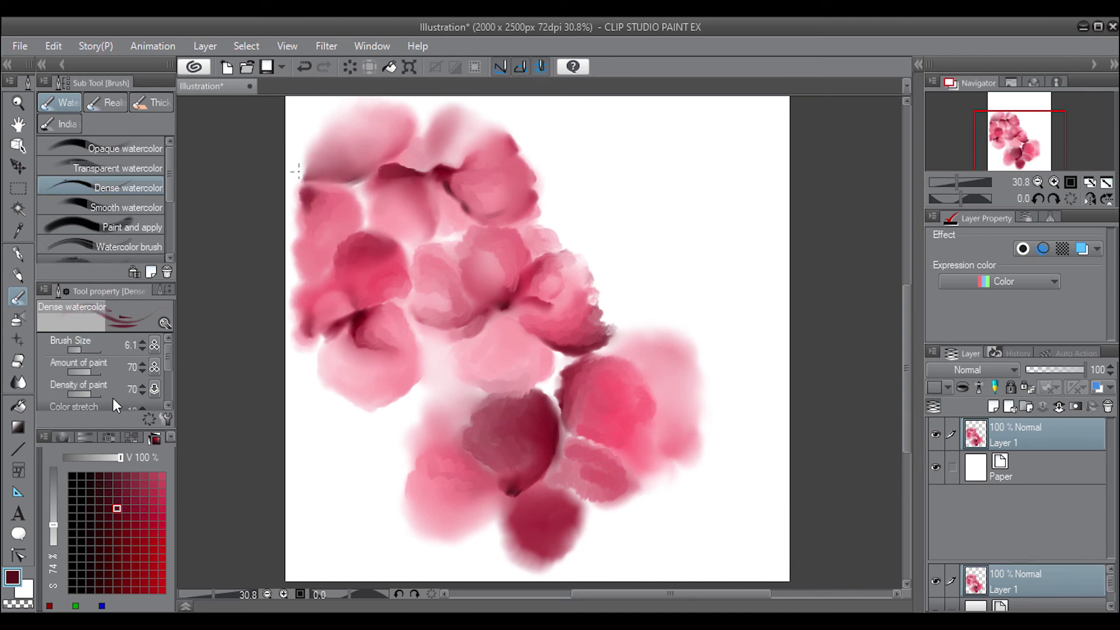
{"action": "left_click", "coordinate": [85, 348]}
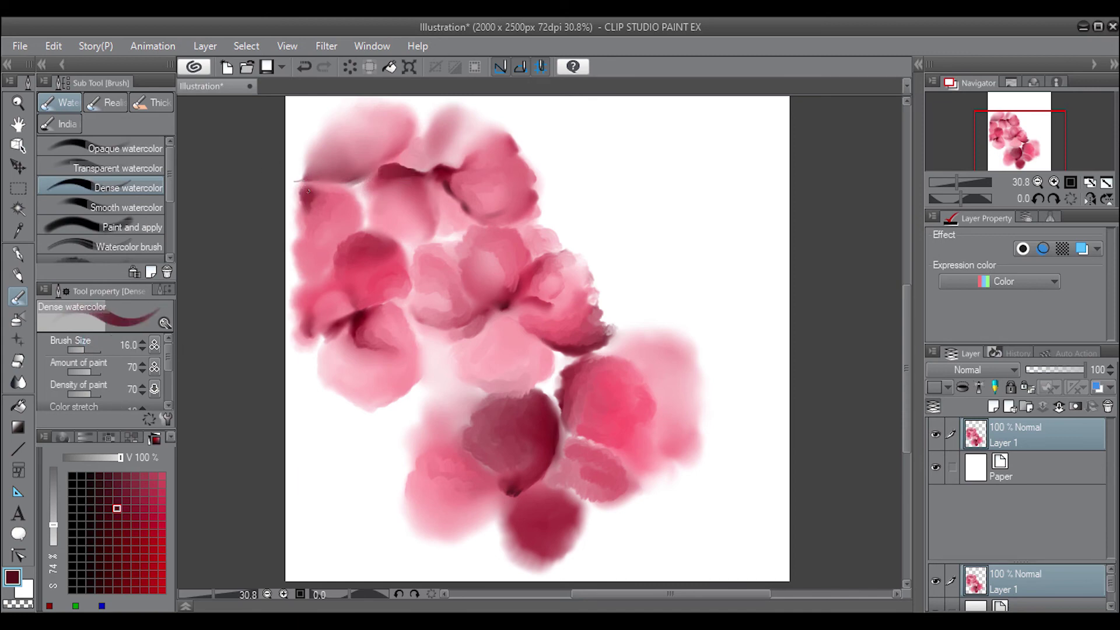
{"action": "left_click_drag", "start_coordinate": [308, 190], "coordinate": [287, 185]}
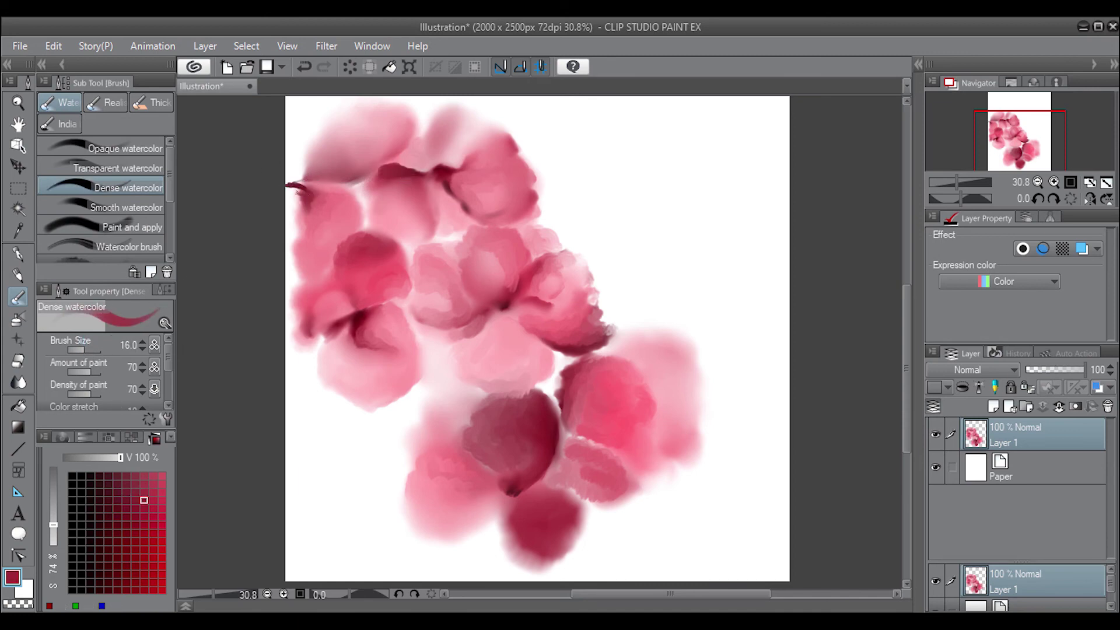
Step: Undo and redraw the upper-left dark stroke, then switch to Transparent watercolor
{"action": "left_click", "coordinate": [136, 228]}
{"action": "key", "text": "ctrl+z"}
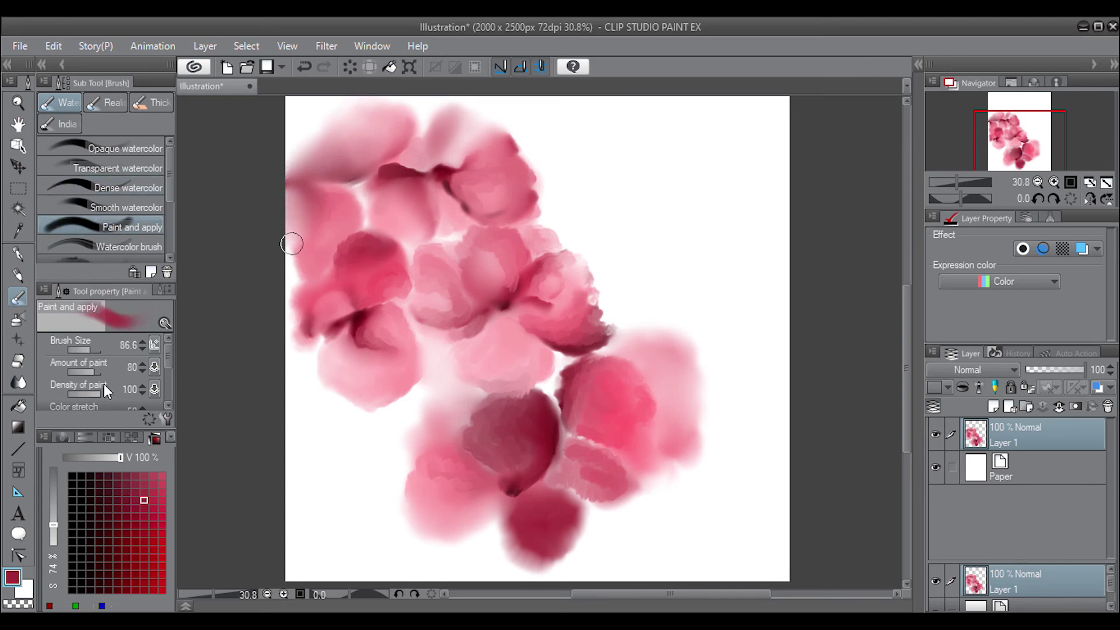
{"action": "left_click", "coordinate": [135, 185]}
{"action": "left_click_drag", "start_coordinate": [288, 182], "coordinate": [318, 178]}
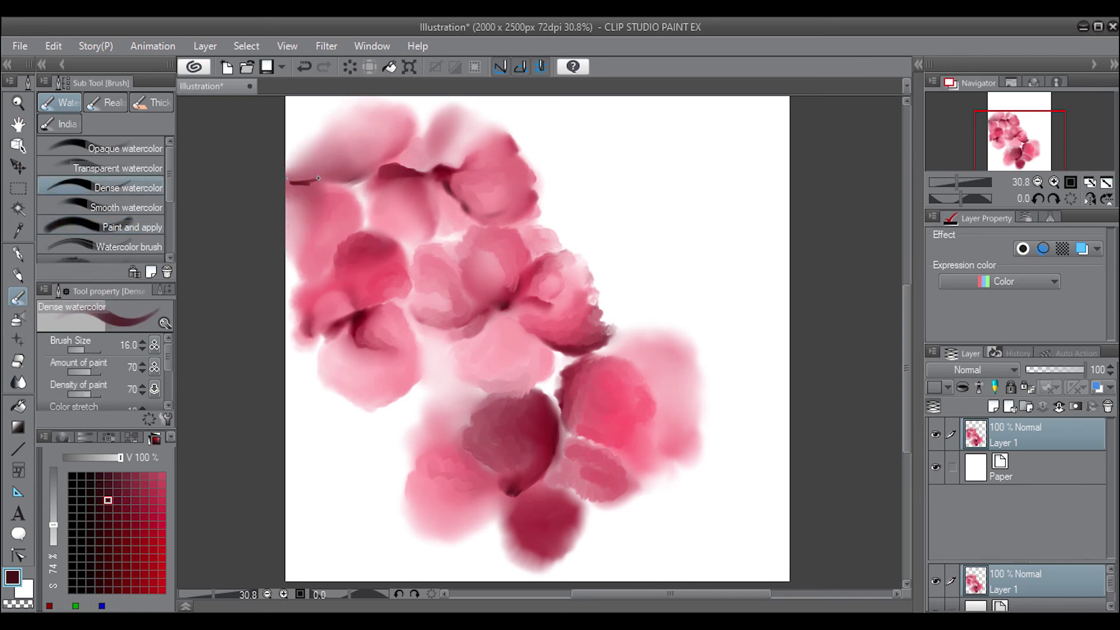
{"action": "left_click", "coordinate": [80, 350]}
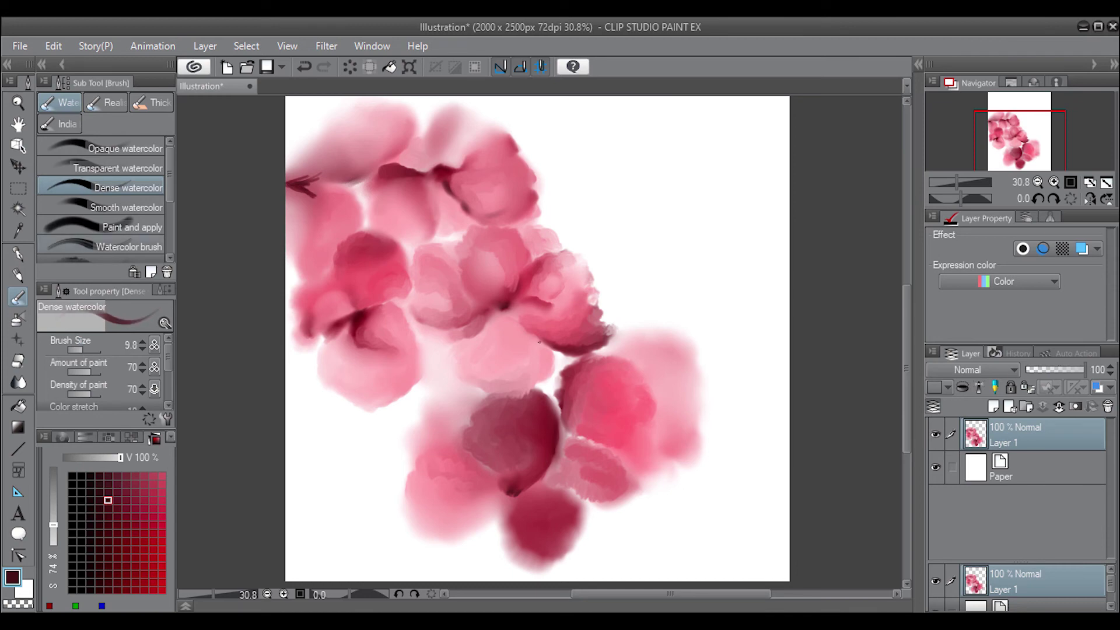
{"action": "left_click", "coordinate": [118, 169]}
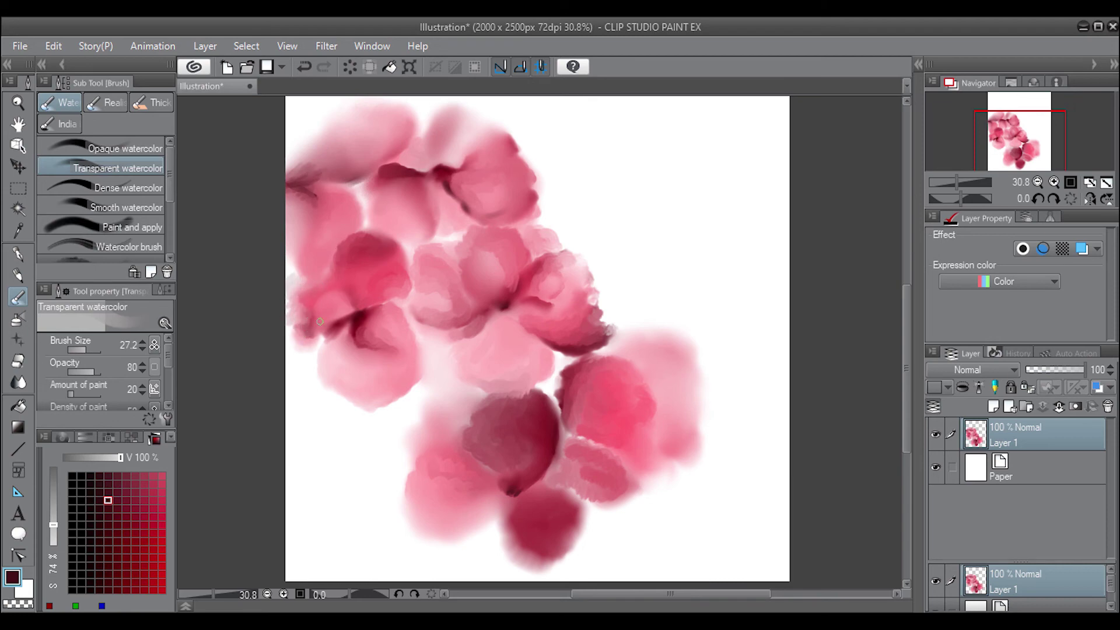
Step: Wash transparent watercolor at size 86.6 over the left edge and the lower central and right petals
{"action": "left_click_drag", "start_coordinate": [306, 312], "coordinate": [313, 319]}
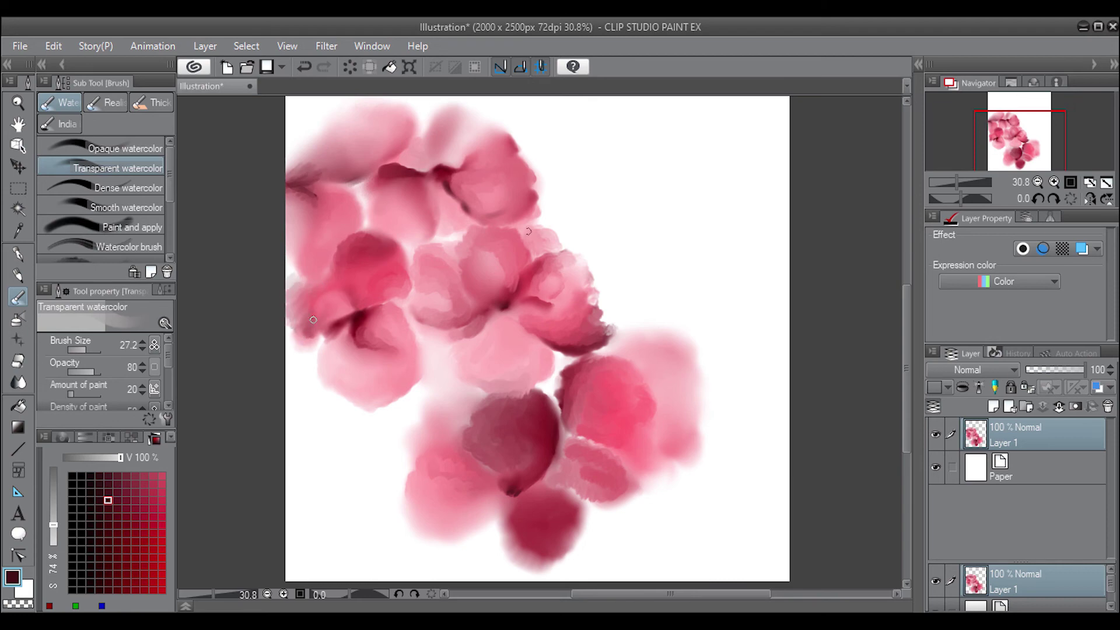
{"action": "left_click", "coordinate": [92, 344]}
{"action": "mouse_move", "coordinate": [584, 519]}
{"action": "left_mouse_down"}
{"action": "mouse_move", "coordinate": [558, 563]}
{"action": "mouse_move", "coordinate": [641, 494]}
{"action": "left_mouse_up"}
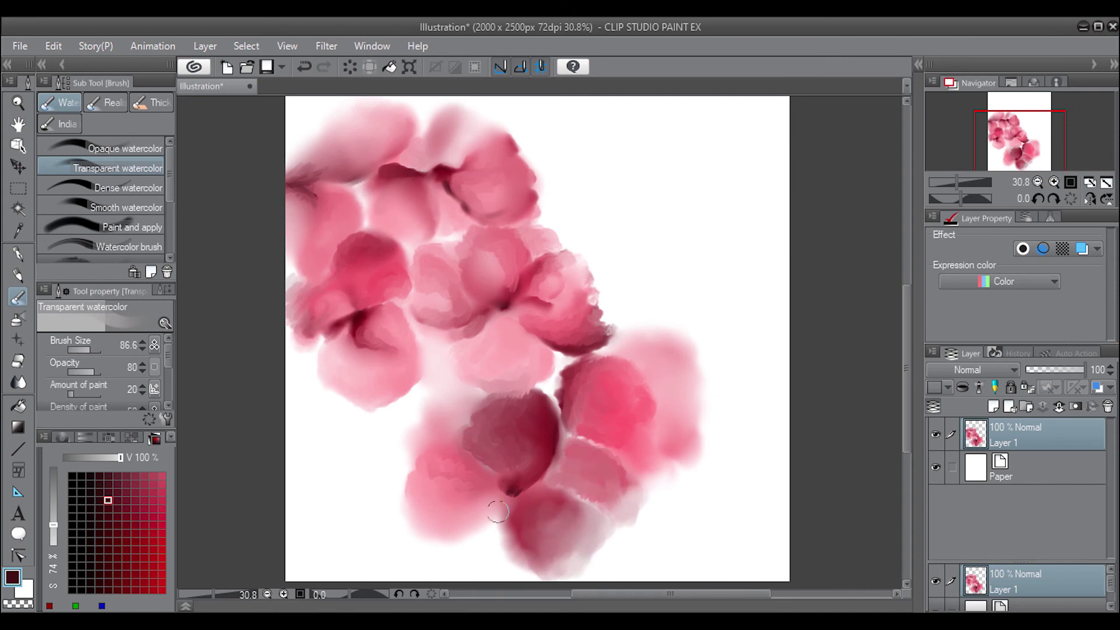
{"action": "left_click_drag", "start_coordinate": [474, 425], "coordinate": [513, 450]}
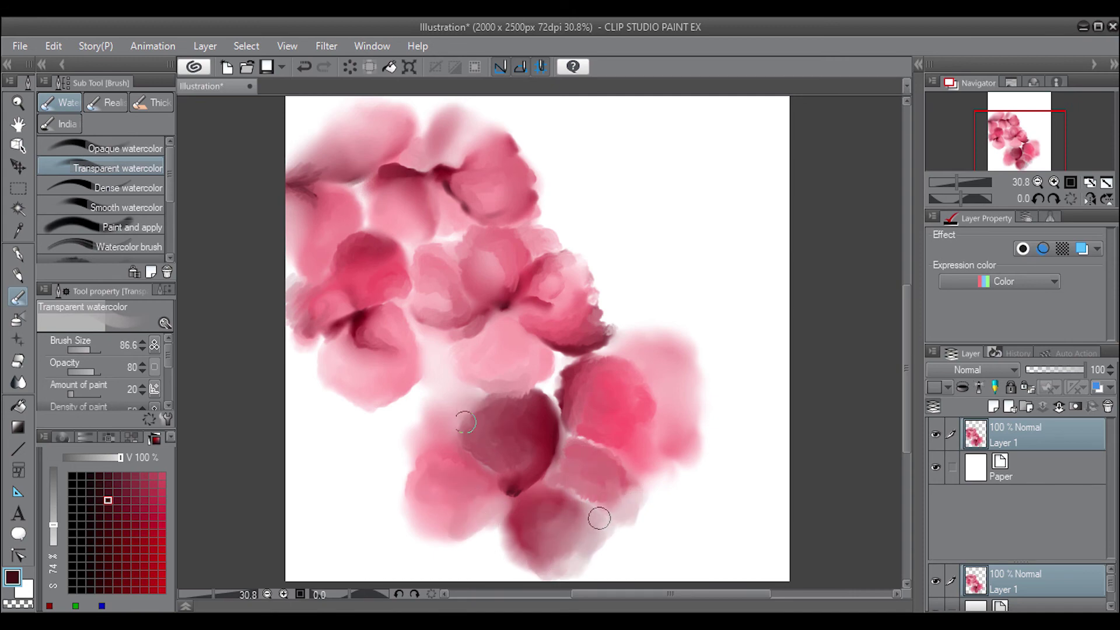
{"action": "left_click_drag", "start_coordinate": [637, 424], "coordinate": [575, 479]}
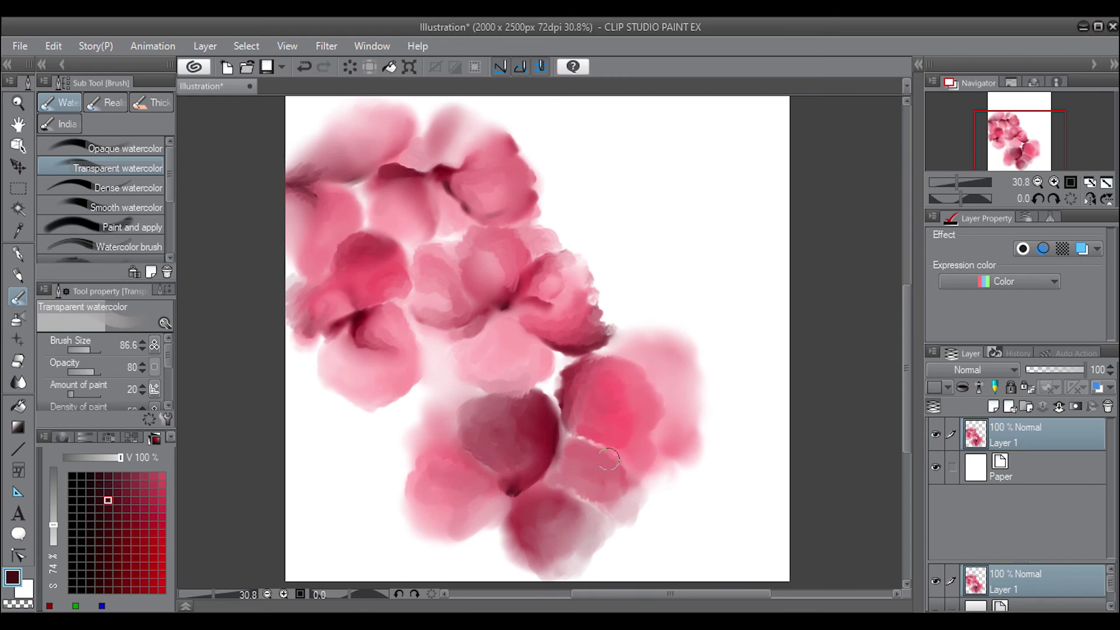
Step: Pick near-white and a fine line pen, then draw thin white lines and veins in the top flower
{"action": "left_click", "coordinate": [154, 437]}
{"action": "left_click", "coordinate": [157, 476]}
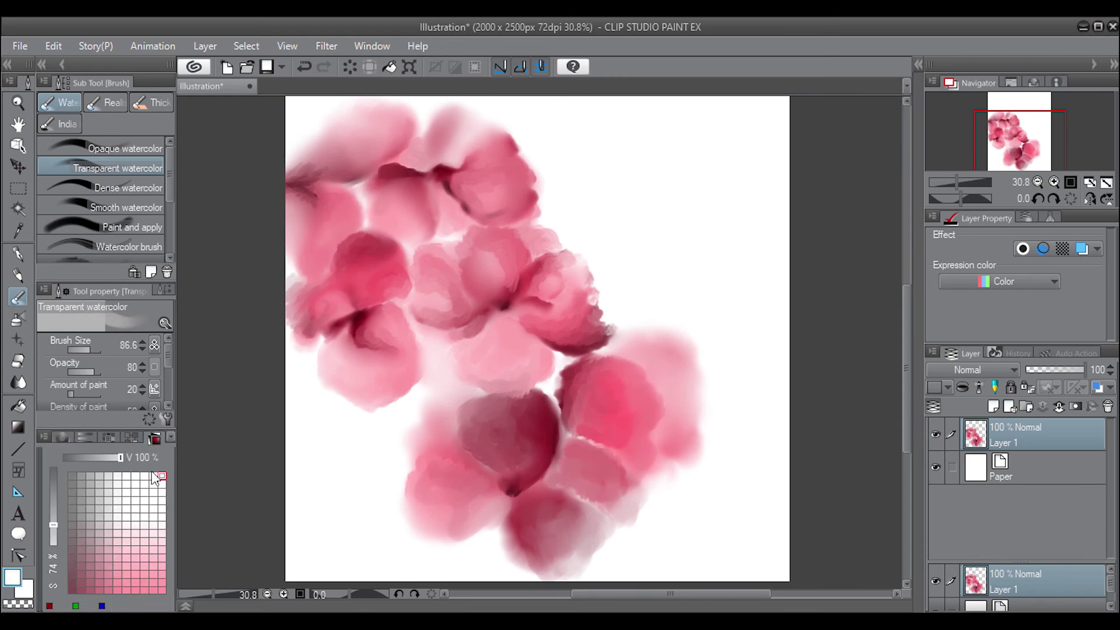
{"action": "left_click", "coordinate": [18, 253]}
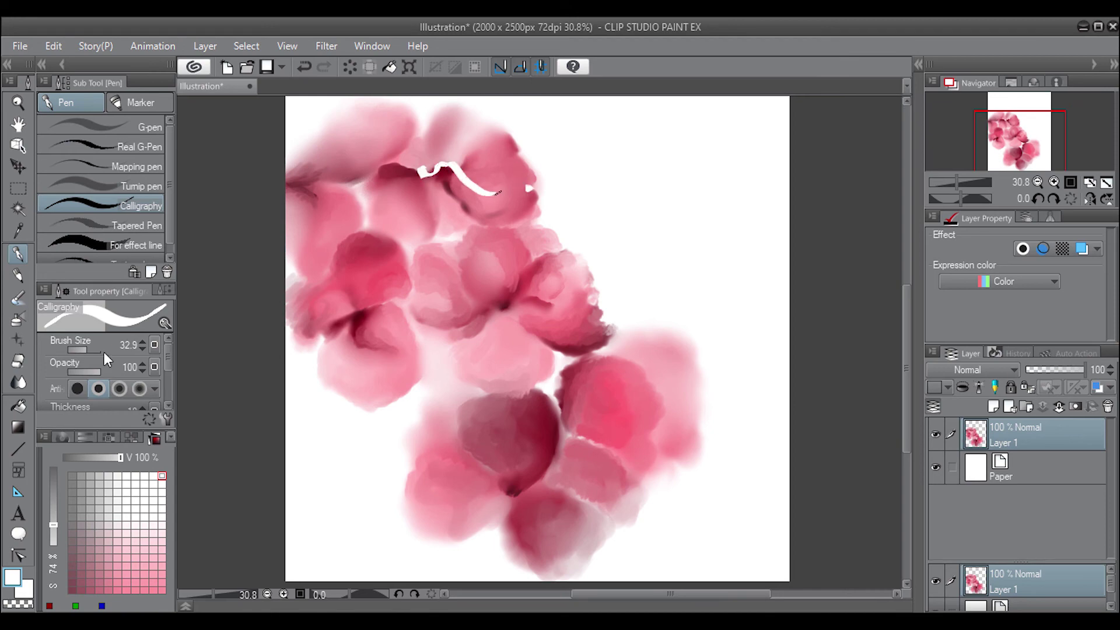
{"action": "left_click", "coordinate": [83, 348]}
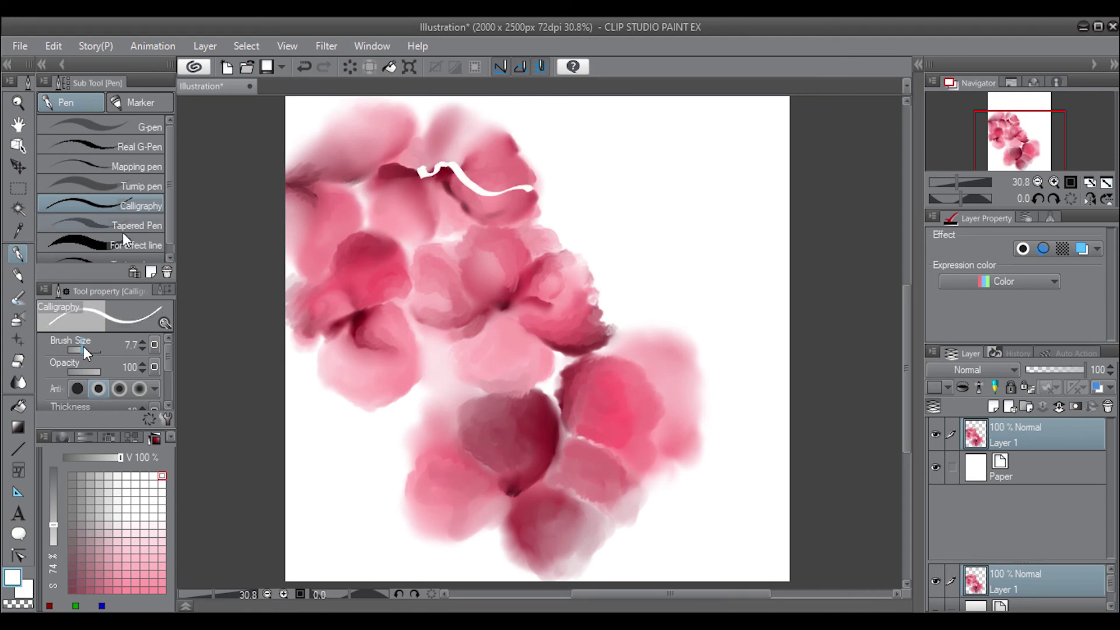
{"action": "left_click", "coordinate": [87, 244]}
{"action": "left_click_drag", "start_coordinate": [449, 167], "coordinate": [526, 165]}
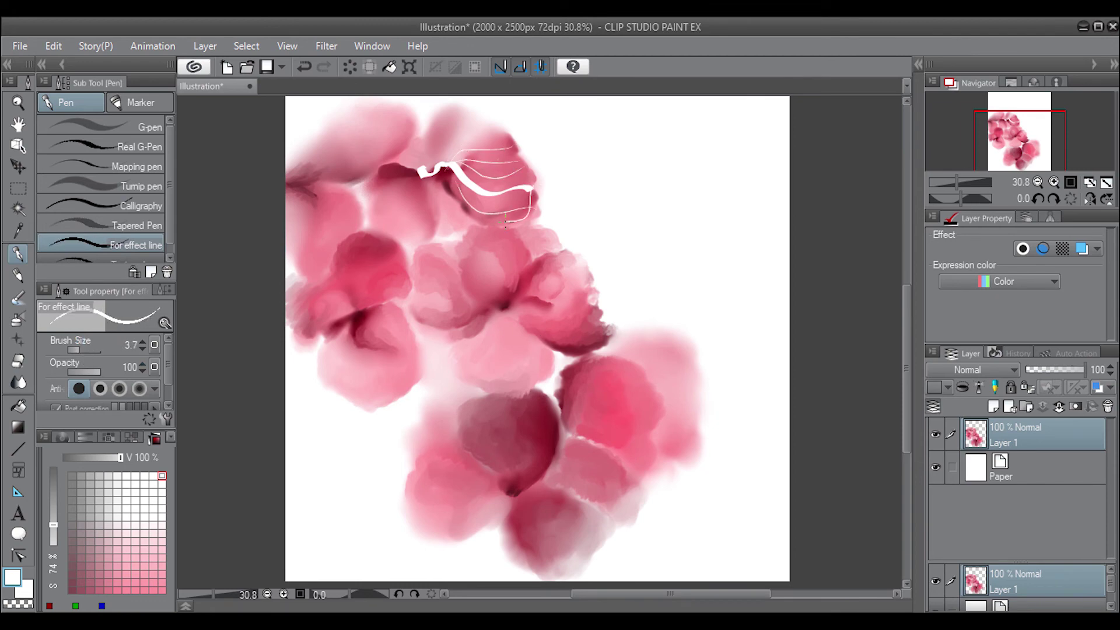
{"action": "mouse_move", "coordinate": [505, 221]}
{"action": "left_mouse_down", "text": "ctrl+alt"}
{"action": "mouse_move", "coordinate": [530, 193]}
{"action": "mouse_move", "coordinate": [419, 156]}
{"action": "left_mouse_up", "text": "ctrl+alt"}
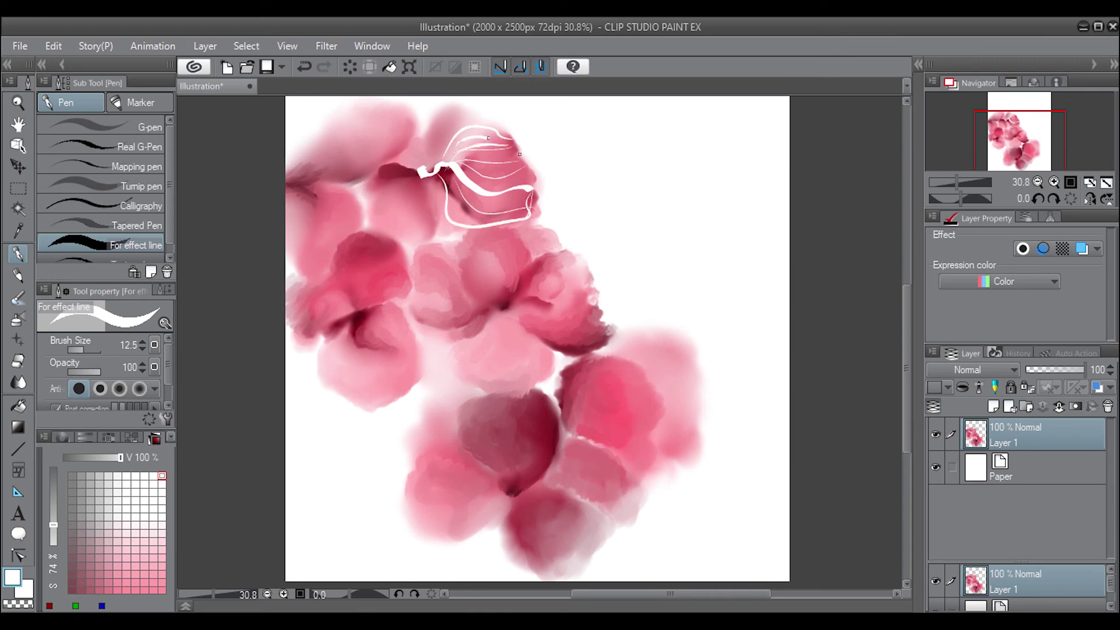
{"action": "left_click_drag", "start_coordinate": [510, 140], "coordinate": [454, 151]}
{"action": "left_click_drag", "start_coordinate": [513, 153], "coordinate": [468, 160]}
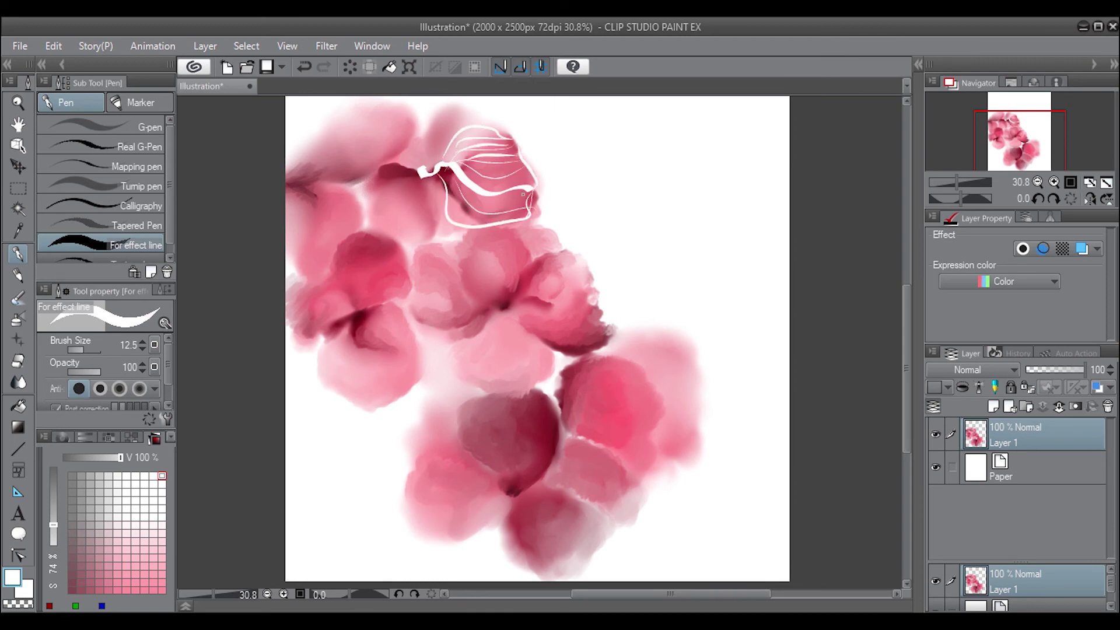
Step: With a larger broader pen, outline a white petal loop at the top-left, then lower pen size and opacity
{"action": "left_click", "coordinate": [121, 206]}
{"action": "left_click", "coordinate": [85, 349]}
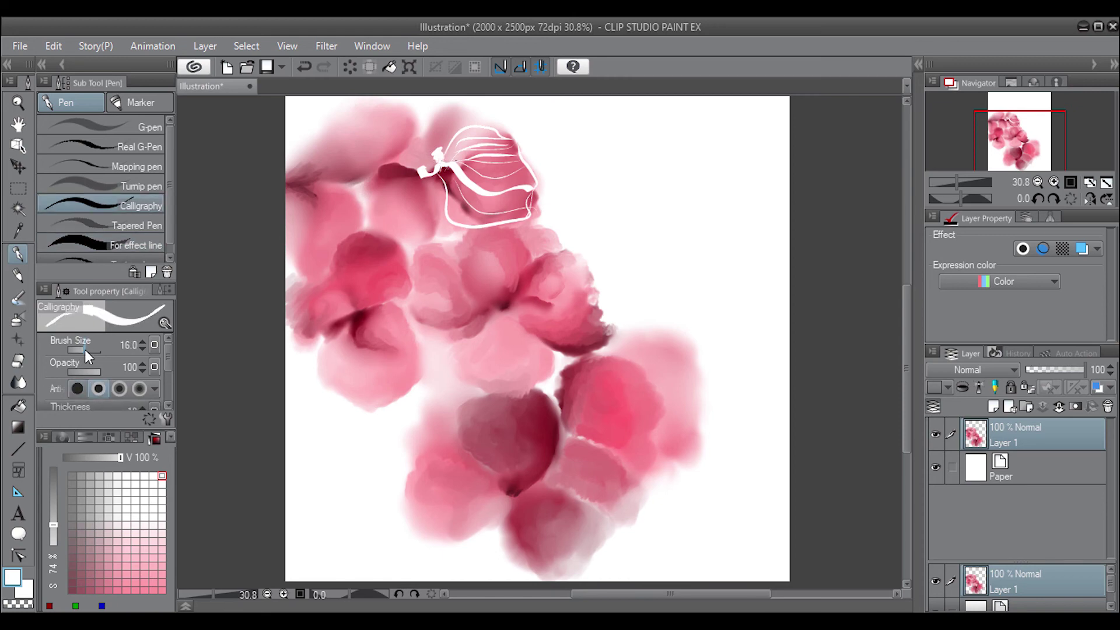
{"action": "left_click", "coordinate": [87, 349]}
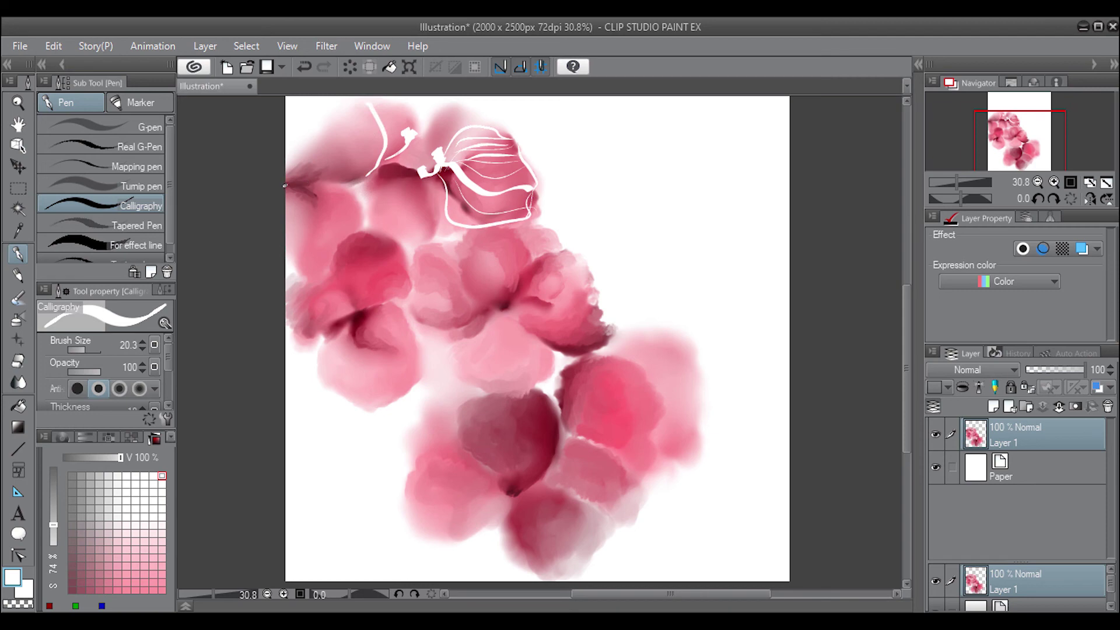
{"action": "left_click_drag", "start_coordinate": [333, 255], "coordinate": [290, 221]}
{"action": "left_click_drag", "start_coordinate": [336, 186], "coordinate": [354, 240]}
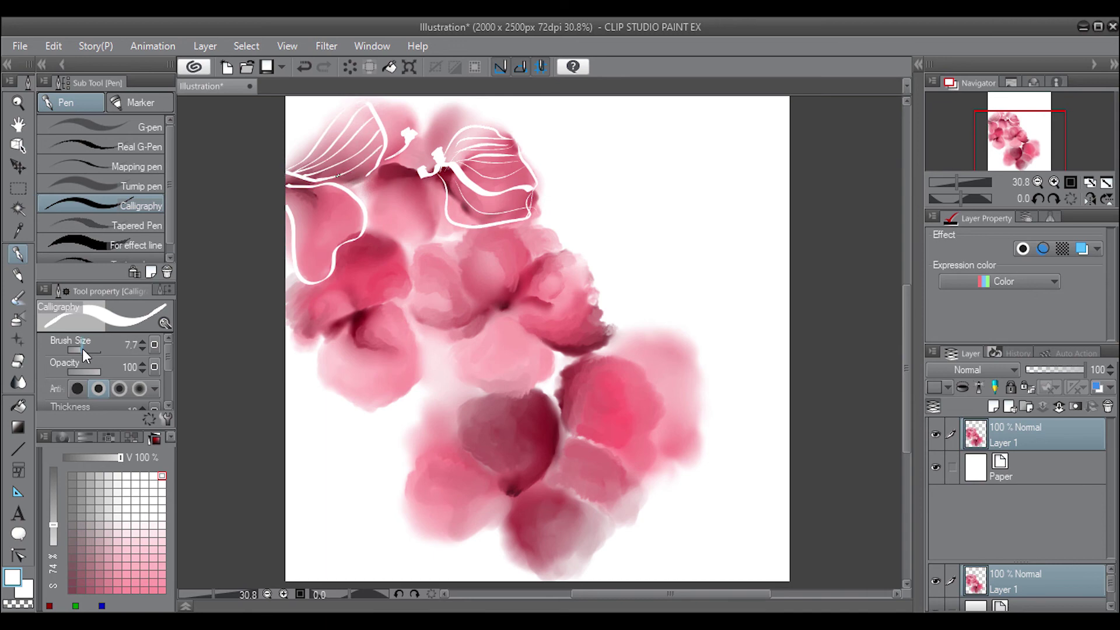
{"action": "left_click_drag", "start_coordinate": [82, 350], "coordinate": [90, 369]}
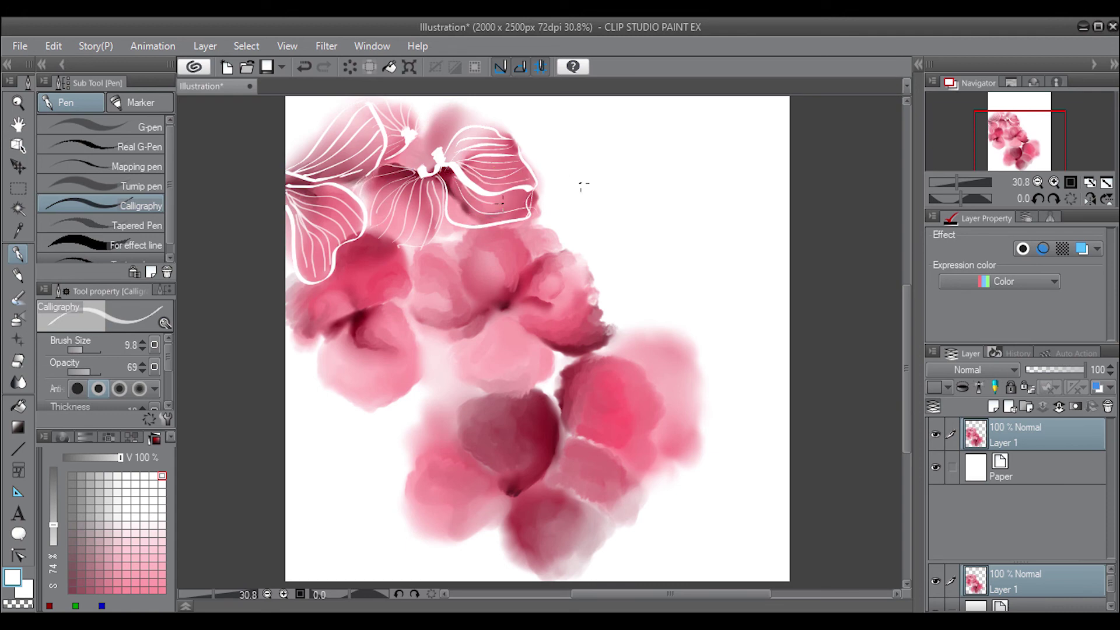
Step: Adjust pen width and opacity and add light white strokes on the middle flower's petals
{"action": "left_click_drag", "start_coordinate": [86, 349], "coordinate": [96, 348]}
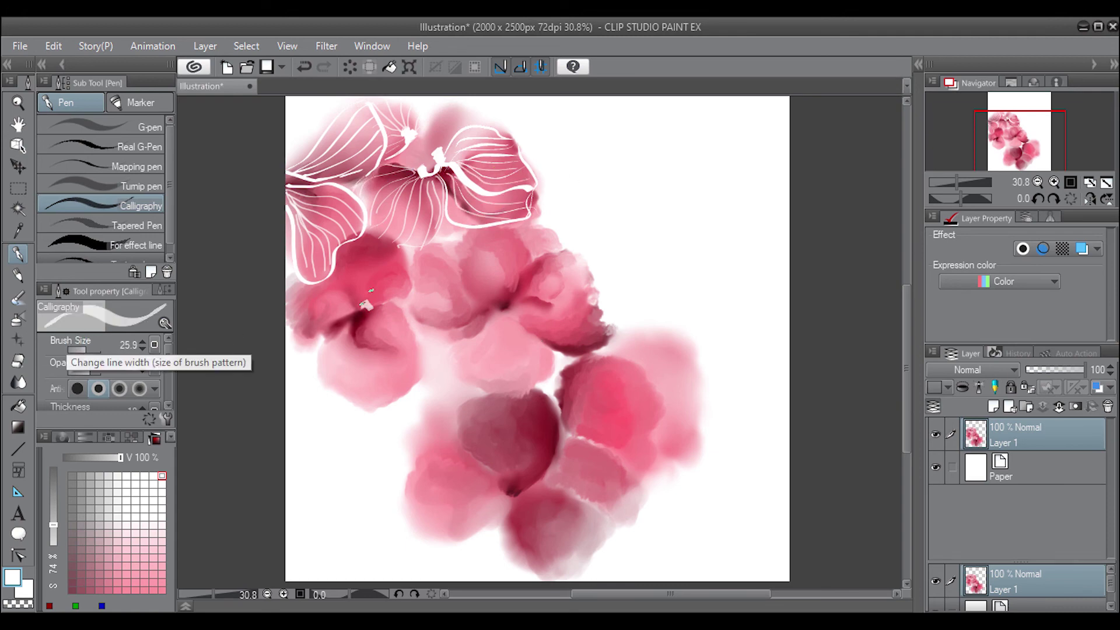
{"action": "left_click_drag", "start_coordinate": [366, 304], "coordinate": [294, 325]}
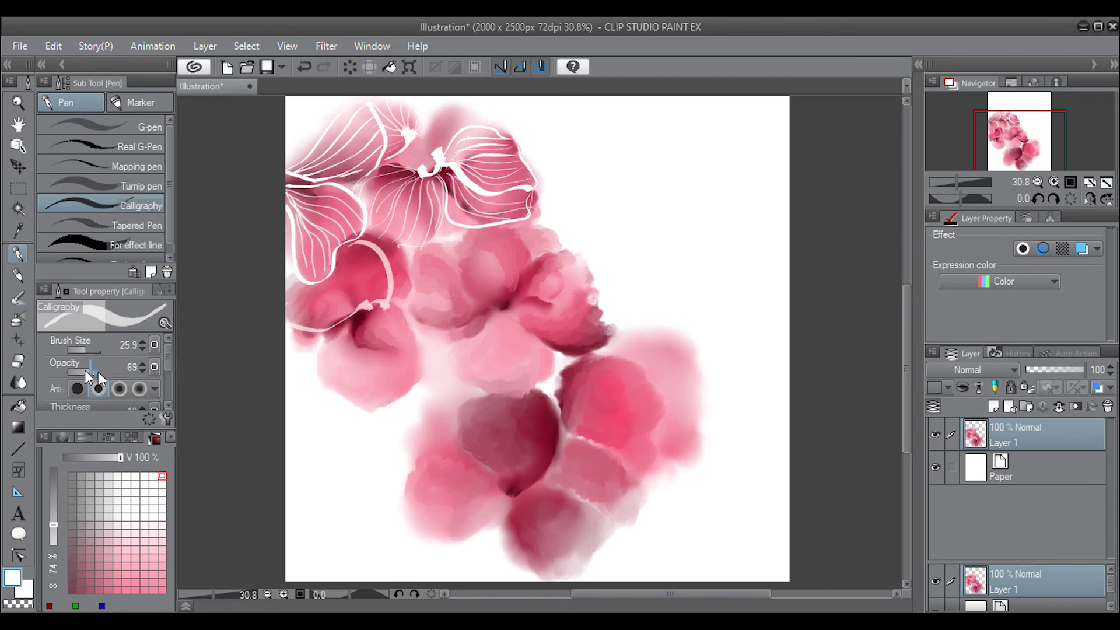
{"action": "left_click_drag", "start_coordinate": [85, 370], "coordinate": [105, 370]}
{"action": "mouse_move", "coordinate": [492, 314]}
{"action": "left_mouse_down"}
{"action": "mouse_move", "coordinate": [494, 299]}
{"action": "mouse_move", "coordinate": [503, 318]}
{"action": "left_mouse_up"}
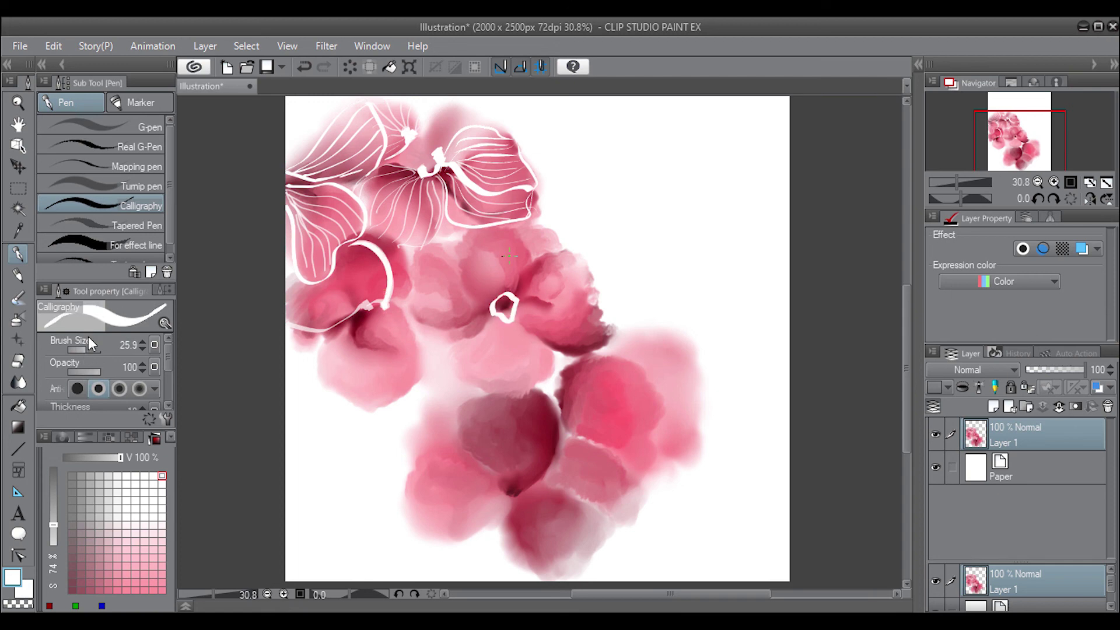
{"action": "left_click_drag", "start_coordinate": [89, 337], "coordinate": [81, 337]}
{"action": "left_click_drag", "start_coordinate": [517, 297], "coordinate": [529, 270]}
{"action": "scroll", "coordinate": [163, 242], "scroll_direction": "down", "scroll_amount": 1}
Step: Switch to the Textured pen and outline the middle flower's top, left, right and lower-left petals
{"action": "left_click", "coordinate": [131, 255]}
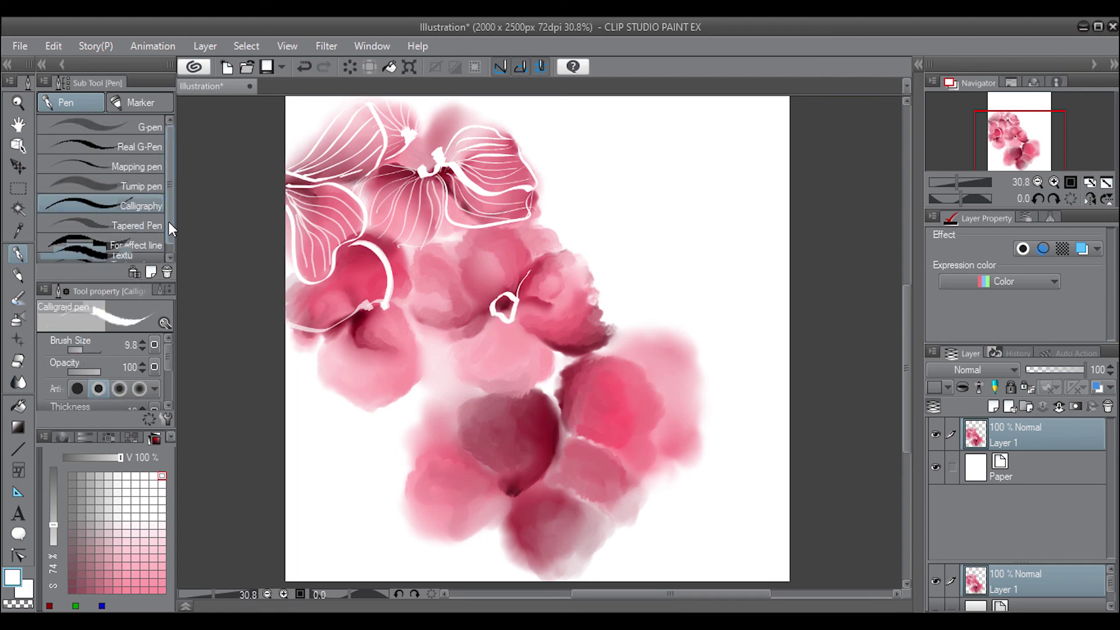
{"action": "left_click_drag", "start_coordinate": [84, 351], "coordinate": [81, 350]}
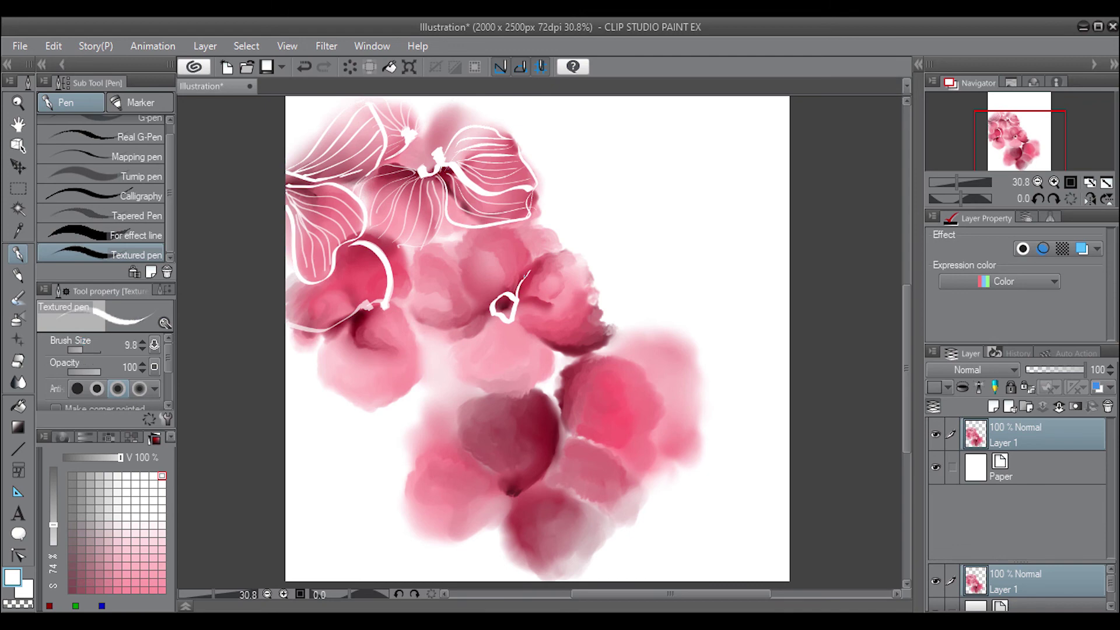
{"action": "left_click_drag", "start_coordinate": [85, 352], "coordinate": [91, 351]}
{"action": "mouse_move", "coordinate": [534, 259]}
{"action": "left_mouse_down"}
{"action": "mouse_move", "coordinate": [400, 262]}
{"action": "mouse_move", "coordinate": [388, 304]}
{"action": "left_mouse_up"}
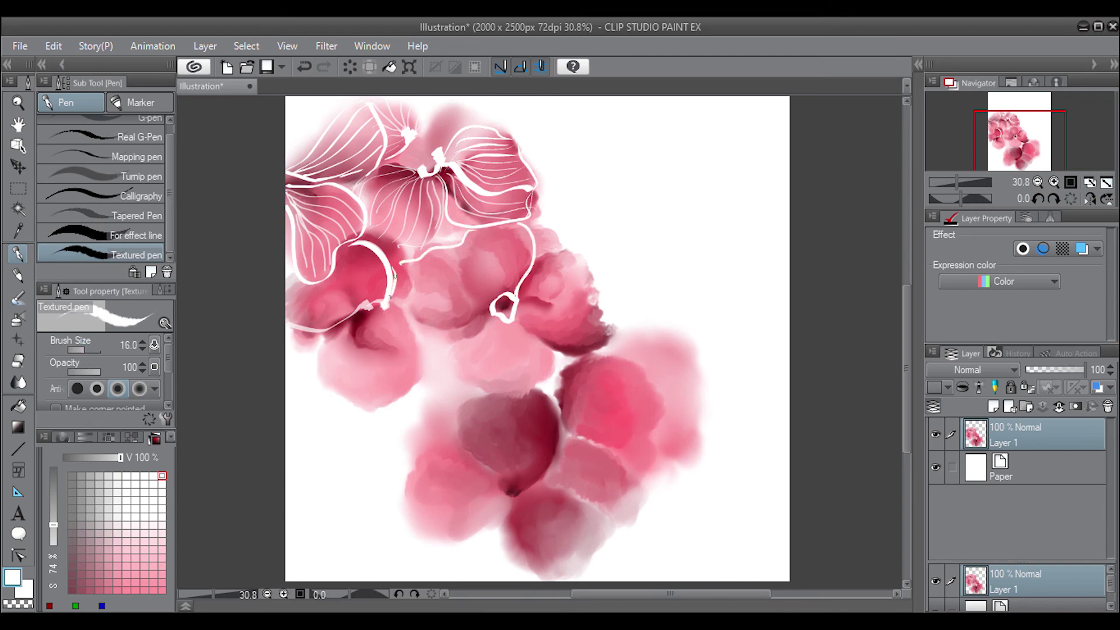
{"action": "left_click_drag", "start_coordinate": [394, 263], "coordinate": [470, 234]}
{"action": "left_click_drag", "start_coordinate": [493, 319], "coordinate": [409, 300]}
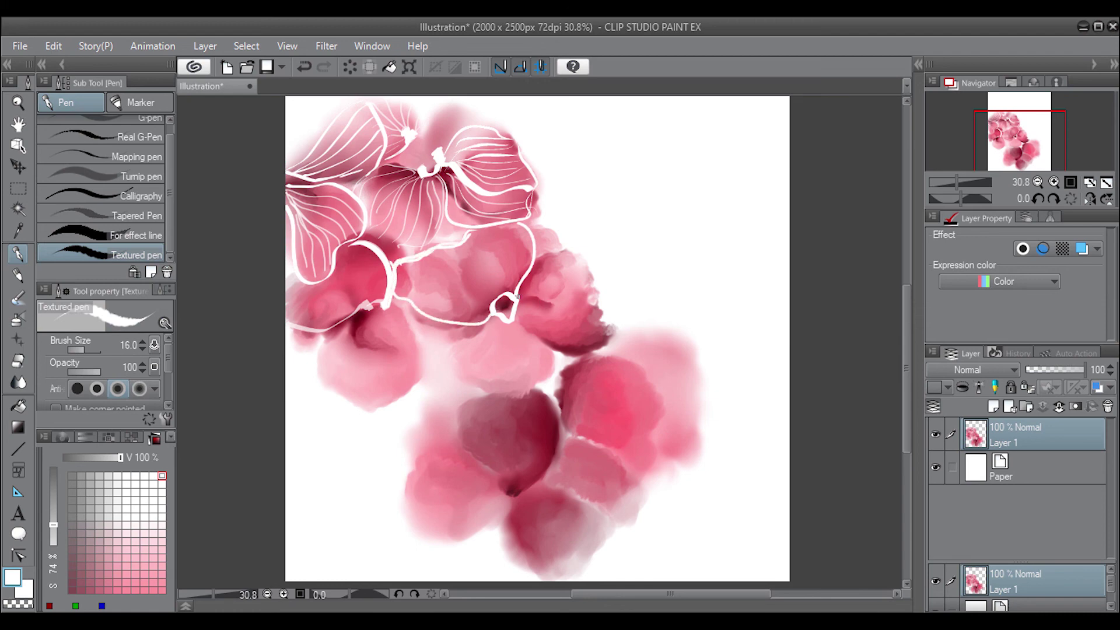
{"action": "mouse_move", "coordinate": [518, 296]}
{"action": "left_mouse_down"}
{"action": "mouse_move", "coordinate": [590, 304]}
{"action": "mouse_move", "coordinate": [521, 324]}
{"action": "mouse_move", "coordinate": [543, 386]}
{"action": "left_mouse_up"}
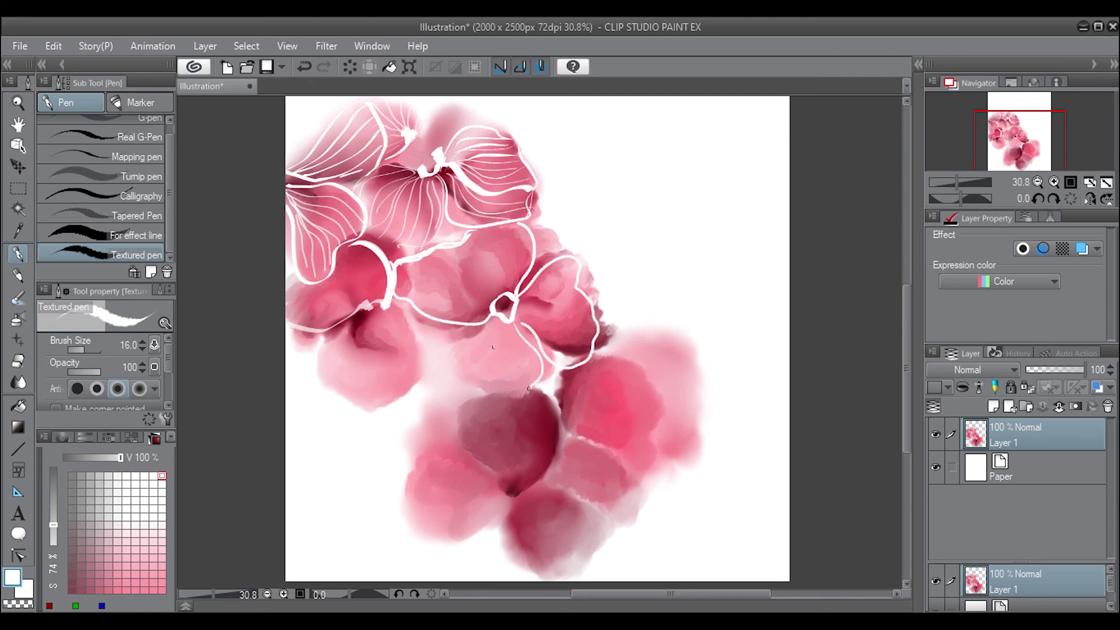
{"action": "mouse_move", "coordinate": [398, 315]}
{"action": "left_mouse_down"}
{"action": "mouse_move", "coordinate": [419, 379]}
{"action": "mouse_move", "coordinate": [358, 406]}
{"action": "mouse_move", "coordinate": [332, 345]}
{"action": "mouse_move", "coordinate": [363, 313]}
{"action": "mouse_move", "coordinate": [308, 325]}
{"action": "left_mouse_up"}
Step: Add white veins to the middle flower's upper-left, left and lower-left petals
{"action": "left_click_drag", "start_coordinate": [381, 291], "coordinate": [350, 256]}
{"action": "left_click_drag", "start_coordinate": [376, 292], "coordinate": [342, 247]}
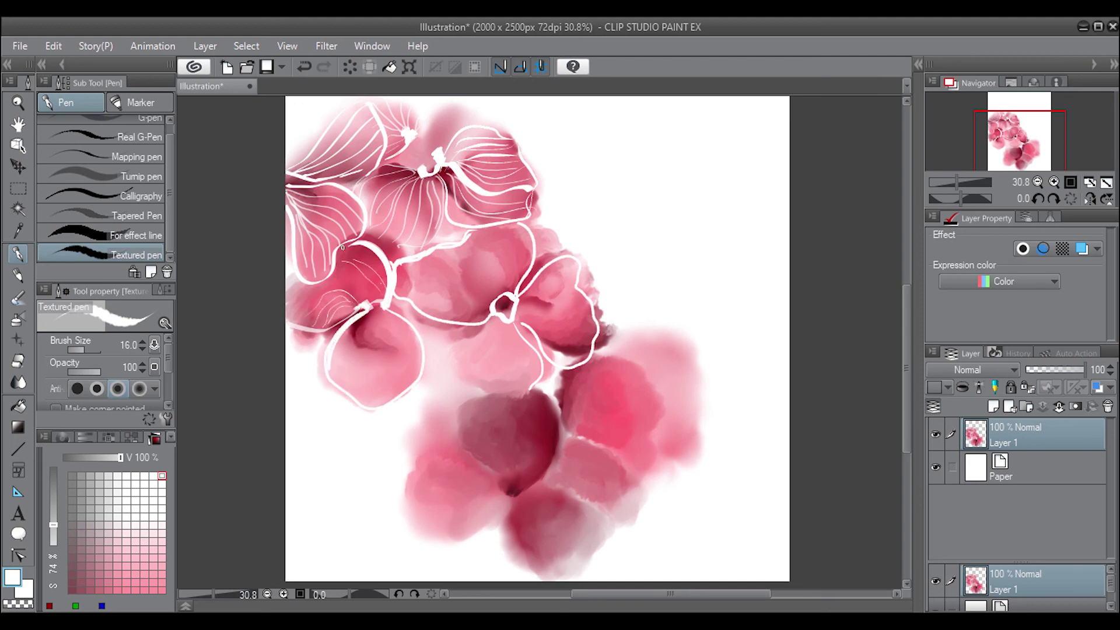
{"action": "mouse_move", "coordinate": [359, 291]}
{"action": "left_mouse_down"}
{"action": "mouse_move", "coordinate": [301, 283]}
{"action": "mouse_move", "coordinate": [314, 282]}
{"action": "left_mouse_up"}
{"action": "left_click_drag", "start_coordinate": [338, 291], "coordinate": [293, 318]}
{"action": "left_click_drag", "start_coordinate": [376, 343], "coordinate": [363, 397]}
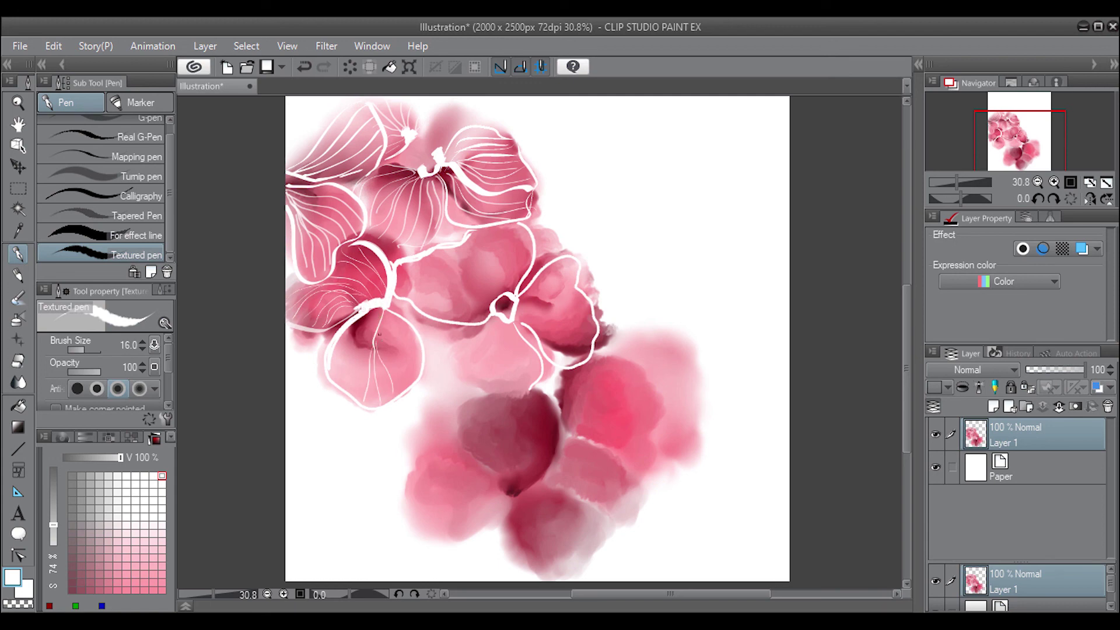
{"action": "left_click_drag", "start_coordinate": [384, 328], "coordinate": [421, 363]}
Step: Outline the pale petal below the centre and vein the petals below, left of and above centre
{"action": "left_click_drag", "start_coordinate": [425, 354], "coordinate": [482, 398]}
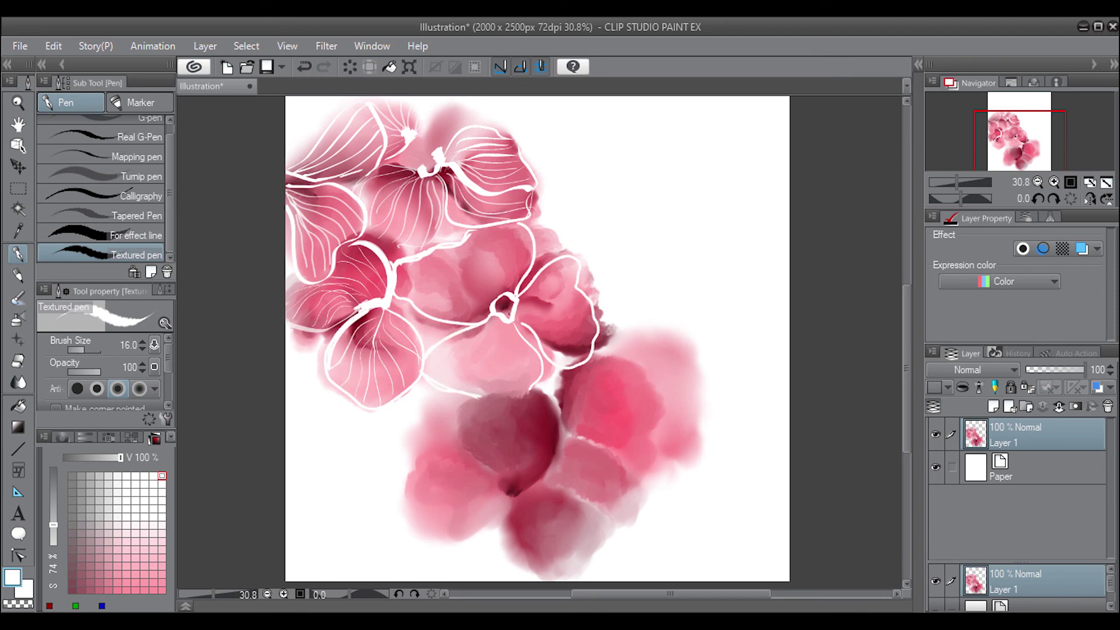
{"action": "left_click_drag", "start_coordinate": [497, 327], "coordinate": [480, 397]}
{"action": "mouse_move", "coordinate": [489, 321]}
{"action": "left_mouse_down"}
{"action": "mouse_move", "coordinate": [465, 380]}
{"action": "mouse_move", "coordinate": [450, 375]}
{"action": "left_mouse_up"}
{"action": "mouse_move", "coordinate": [510, 324]}
{"action": "left_mouse_down"}
{"action": "mouse_move", "coordinate": [533, 386]}
{"action": "mouse_move", "coordinate": [495, 390]}
{"action": "left_mouse_up"}
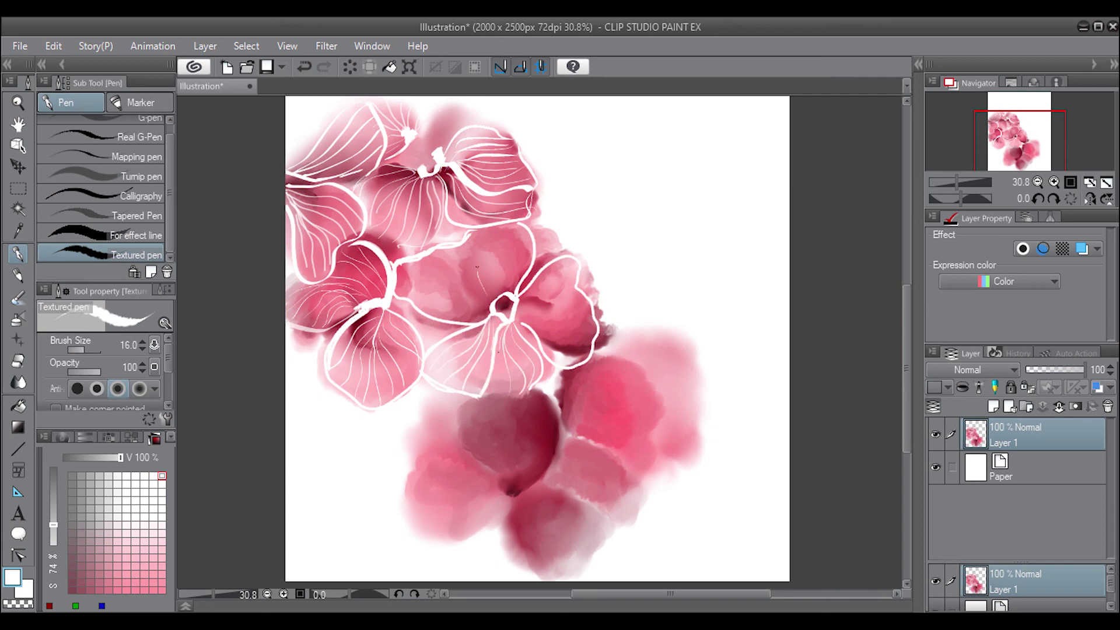
{"action": "left_click_drag", "start_coordinate": [473, 232], "coordinate": [479, 271]}
{"action": "left_click_drag", "start_coordinate": [483, 259], "coordinate": [493, 293]}
{"action": "left_click_drag", "start_coordinate": [500, 226], "coordinate": [507, 283]}
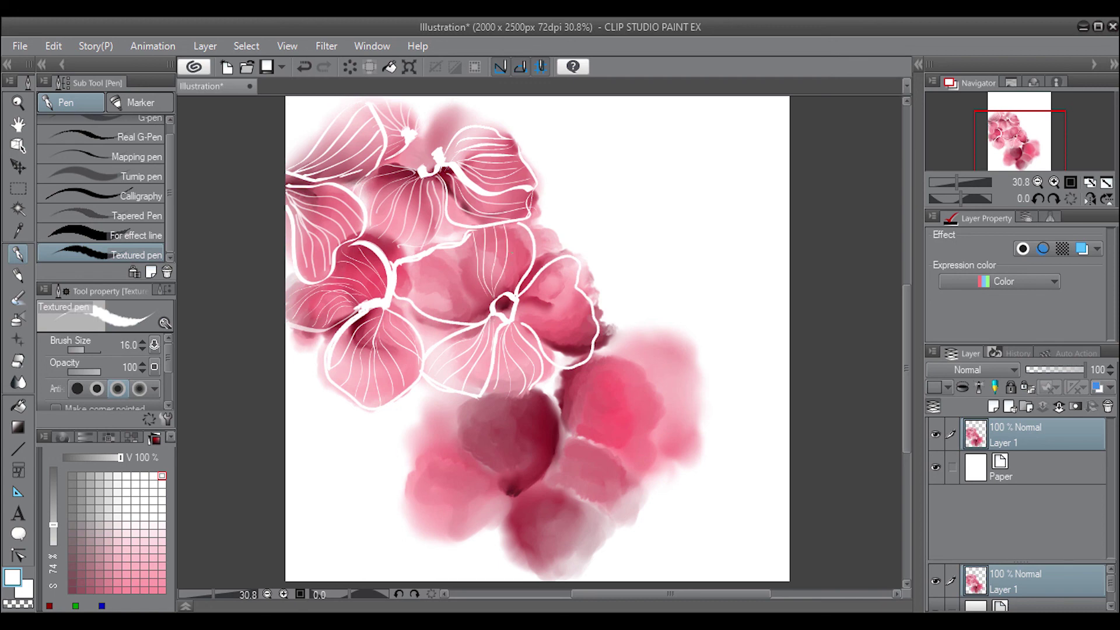
{"action": "left_click_drag", "start_coordinate": [512, 230], "coordinate": [527, 282]}
{"action": "left_click_drag", "start_coordinate": [429, 256], "coordinate": [453, 290]}
{"action": "left_click_drag", "start_coordinate": [458, 232], "coordinate": [429, 247]}
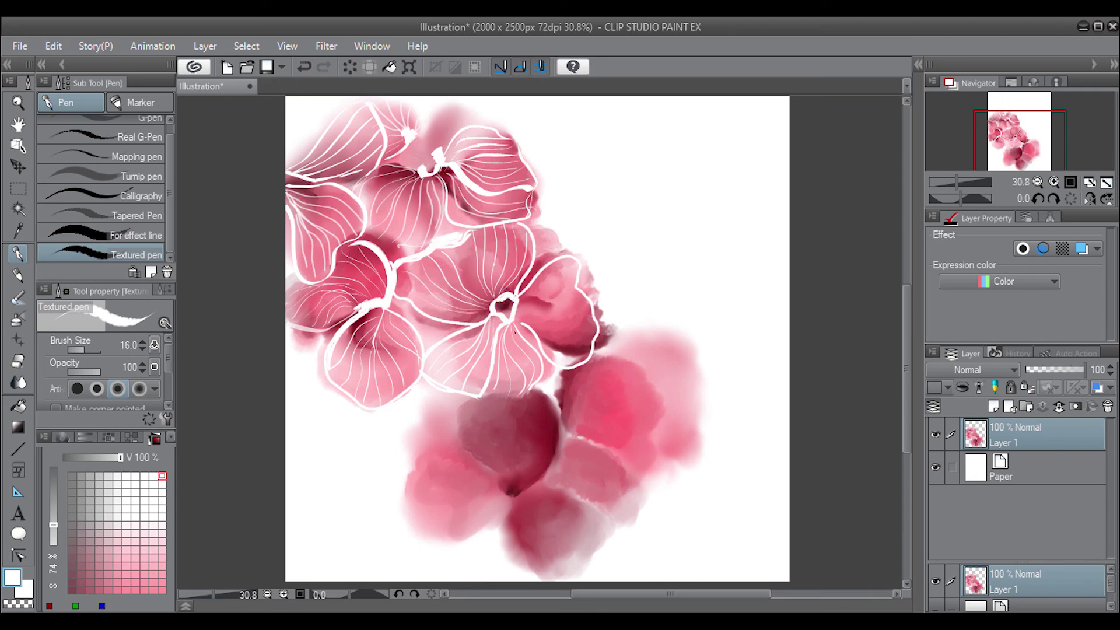
Step: Add the remaining veins to the middle flower's right and lower petals
{"action": "mouse_move", "coordinate": [520, 299]}
{"action": "left_mouse_down"}
{"action": "mouse_move", "coordinate": [563, 268]}
{"action": "mouse_move", "coordinate": [575, 285]}
{"action": "mouse_move", "coordinate": [567, 263]}
{"action": "left_mouse_up"}
{"action": "left_click_drag", "start_coordinate": [532, 311], "coordinate": [581, 300]}
{"action": "mouse_move", "coordinate": [532, 328]}
{"action": "left_mouse_down"}
{"action": "mouse_move", "coordinate": [578, 318]}
{"action": "mouse_move", "coordinate": [557, 352]}
{"action": "left_mouse_up"}
Step: Outline the bottom flower's centre and its upper-left, right and lower petals in white
{"action": "left_click_drag", "start_coordinate": [516, 482], "coordinate": [502, 505]}
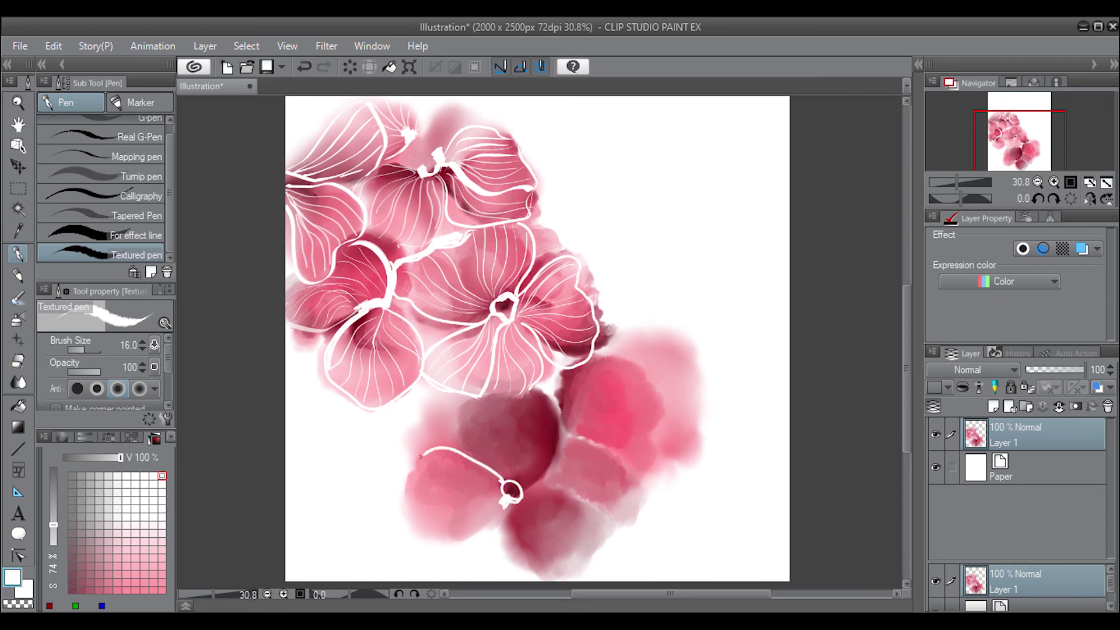
{"action": "mouse_move", "coordinate": [447, 447]}
{"action": "left_mouse_down"}
{"action": "mouse_move", "coordinate": [523, 392]}
{"action": "mouse_move", "coordinate": [538, 397]}
{"action": "left_mouse_up"}
{"action": "left_click_drag", "start_coordinate": [515, 485], "coordinate": [538, 398]}
{"action": "mouse_move", "coordinate": [631, 369]}
{"action": "left_mouse_down"}
{"action": "mouse_move", "coordinate": [654, 400]}
{"action": "mouse_move", "coordinate": [601, 446]}
{"action": "mouse_move", "coordinate": [548, 397]}
{"action": "left_mouse_up"}
{"action": "mouse_move", "coordinate": [519, 490]}
{"action": "left_mouse_down"}
{"action": "mouse_move", "coordinate": [627, 478]}
{"action": "mouse_move", "coordinate": [590, 528]}
{"action": "left_mouse_up"}
{"action": "left_click_drag", "start_coordinate": [528, 542], "coordinate": [551, 577]}
{"action": "mouse_move", "coordinate": [512, 499]}
{"action": "left_mouse_down"}
{"action": "mouse_move", "coordinate": [528, 542]}
{"action": "mouse_move", "coordinate": [574, 468]}
{"action": "left_mouse_up"}
{"action": "key", "text": "ctrl+z"}
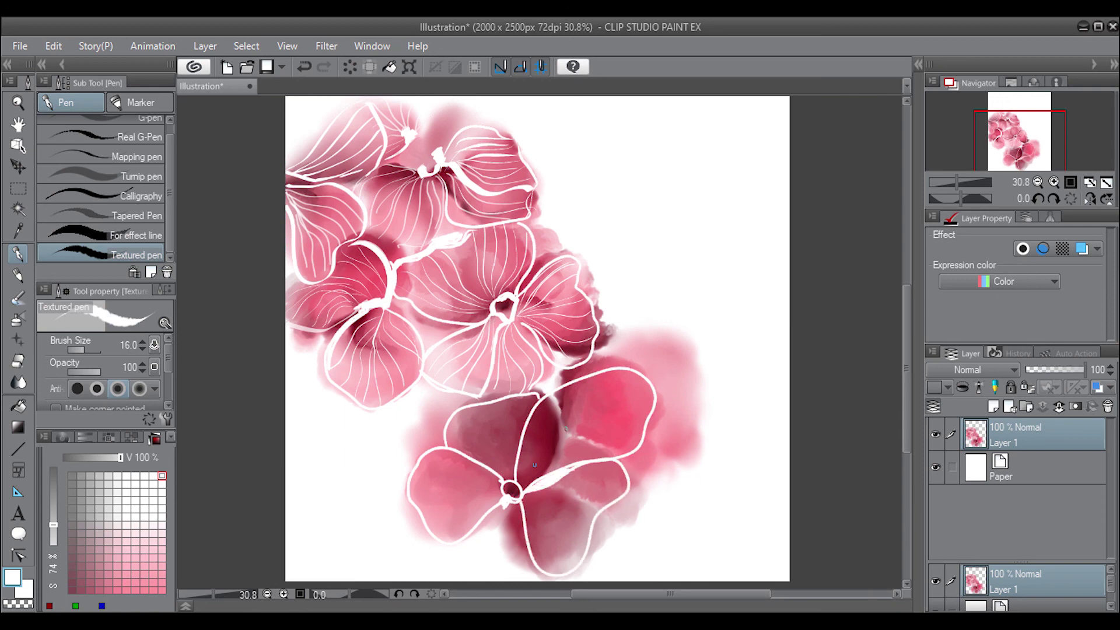
{"action": "mouse_move", "coordinate": [647, 394]}
{"action": "left_mouse_down"}
{"action": "mouse_move", "coordinate": [637, 374]}
{"action": "mouse_move", "coordinate": [650, 403]}
{"action": "mouse_move", "coordinate": [536, 457]}
{"action": "mouse_move", "coordinate": [633, 387]}
{"action": "mouse_move", "coordinate": [516, 482]}
{"action": "mouse_move", "coordinate": [630, 424]}
{"action": "mouse_move", "coordinate": [566, 447]}
{"action": "mouse_move", "coordinate": [519, 487]}
{"action": "mouse_move", "coordinate": [636, 379]}
{"action": "mouse_move", "coordinate": [524, 469]}
{"action": "left_mouse_up"}
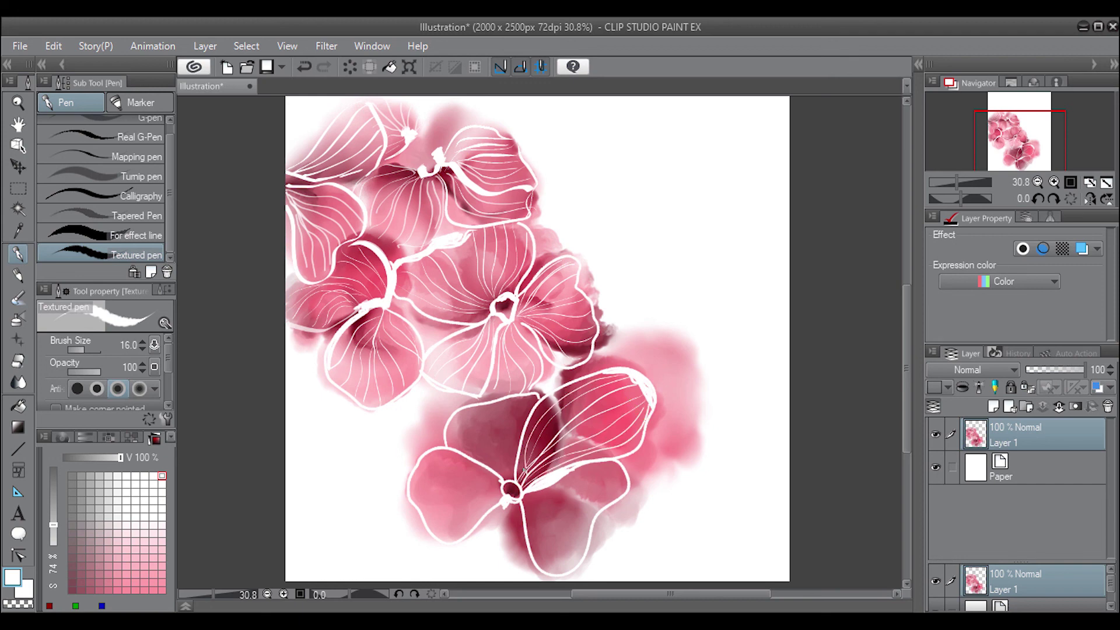
Step: Fill the bottom flower's upper-left, left, lower and right petals with thin white veins
{"action": "left_click_drag", "start_coordinate": [503, 422], "coordinate": [510, 482]}
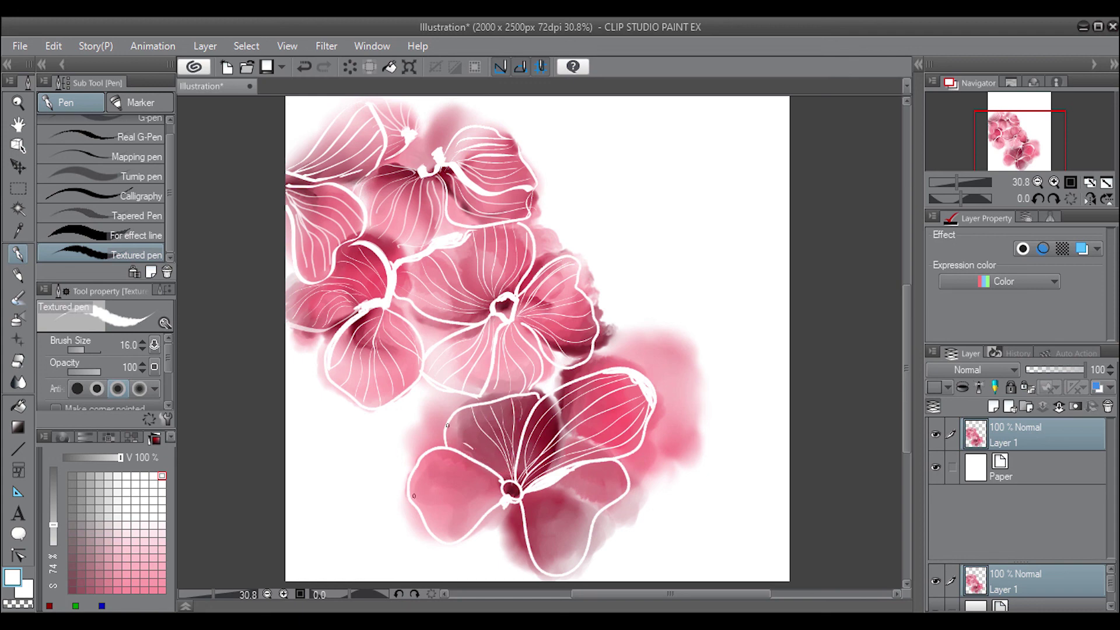
{"action": "left_click_drag", "start_coordinate": [434, 489], "coordinate": [499, 487]}
{"action": "mouse_move", "coordinate": [438, 528]}
{"action": "left_mouse_down"}
{"action": "mouse_move", "coordinate": [495, 489]}
{"action": "mouse_move", "coordinate": [490, 481]}
{"action": "left_mouse_up"}
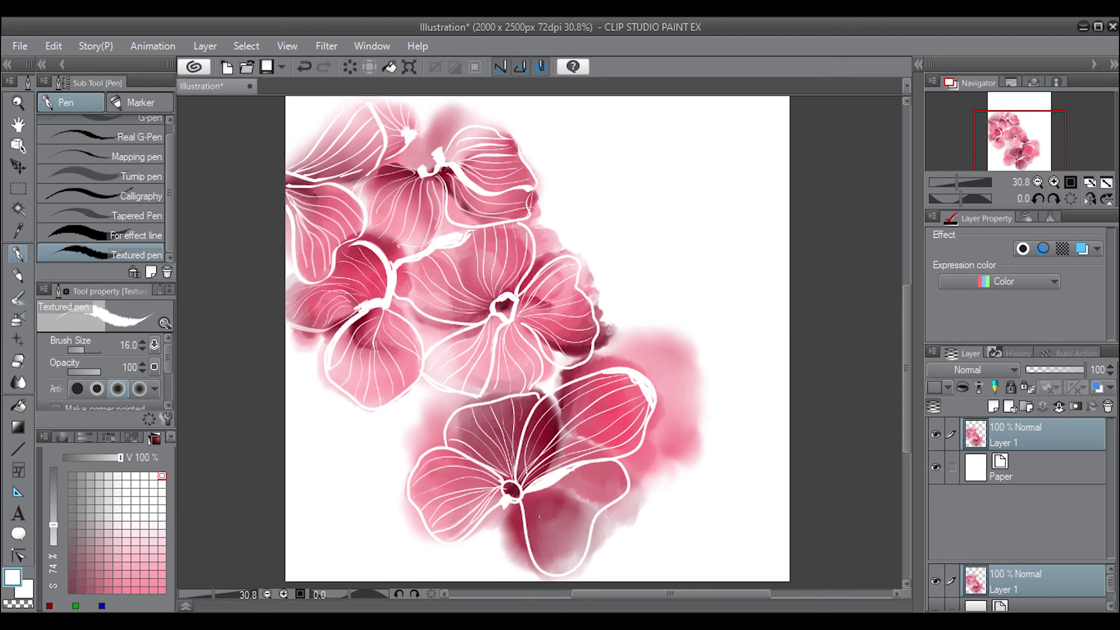
{"action": "left_click_drag", "start_coordinate": [524, 493], "coordinate": [588, 540]}
{"action": "mouse_move", "coordinate": [604, 489]}
{"action": "left_mouse_down"}
{"action": "mouse_move", "coordinate": [553, 508]}
{"action": "mouse_move", "coordinate": [569, 554]}
{"action": "left_mouse_up"}
{"action": "left_click_drag", "start_coordinate": [524, 499], "coordinate": [551, 545]}
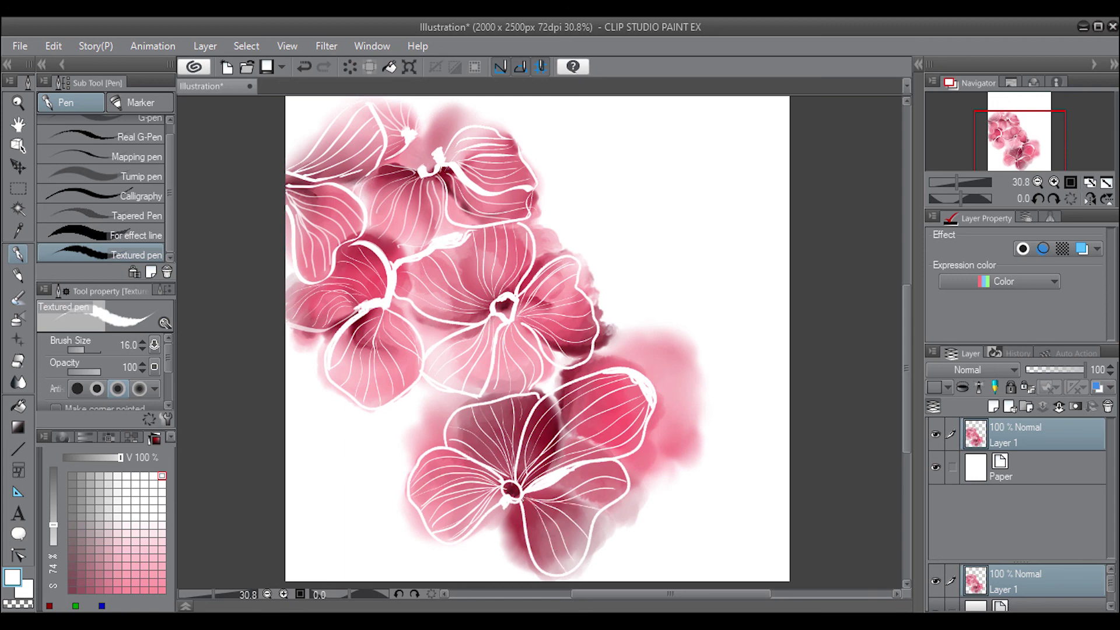
{"action": "left_click_drag", "start_coordinate": [528, 484], "coordinate": [579, 464]}
Step: Spatter very dark green droplets beside the lower flowers with a smaller Droplet airbrush
{"action": "left_click", "coordinate": [18, 318]}
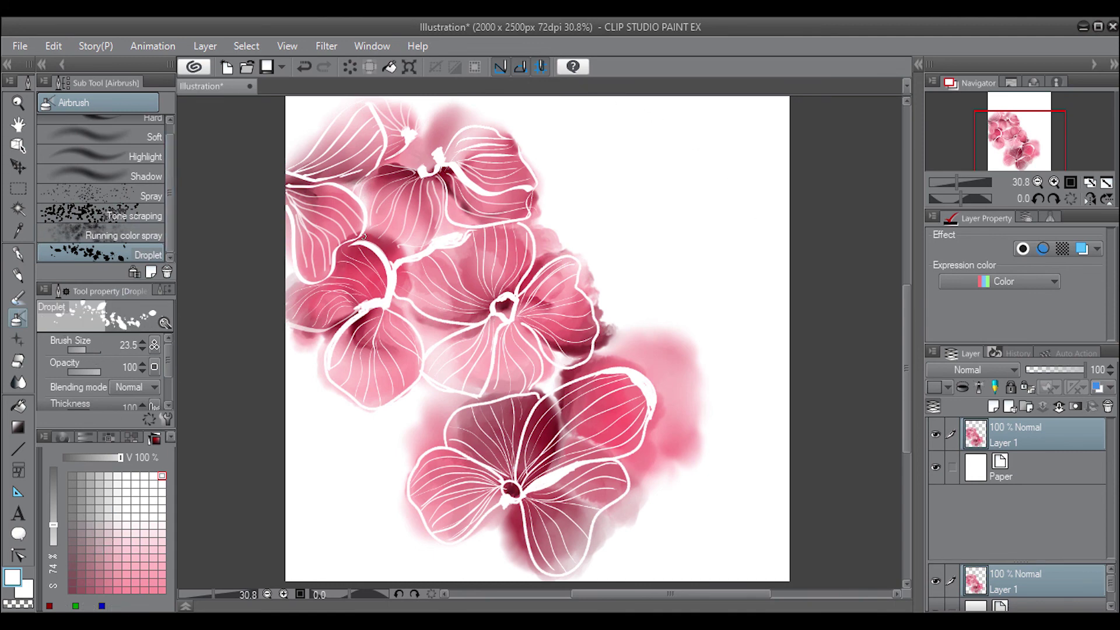
{"action": "left_click_drag", "start_coordinate": [118, 342], "coordinate": [114, 337]}
{"action": "left_click", "coordinate": [69, 440]}
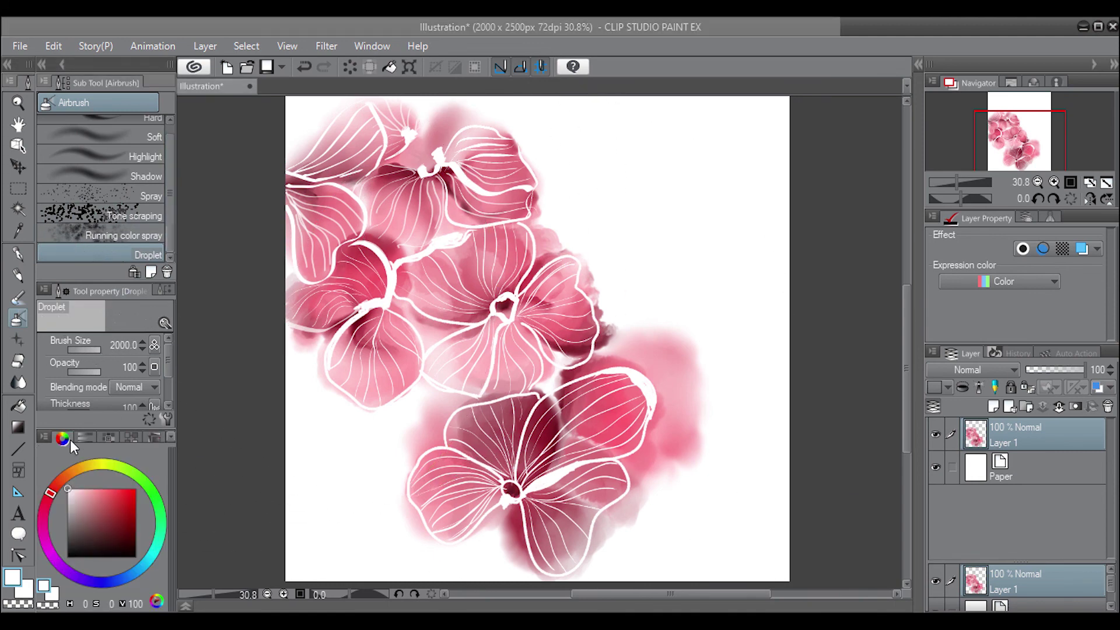
{"action": "left_click", "coordinate": [154, 437]}
{"action": "left_click", "coordinate": [117, 516]}
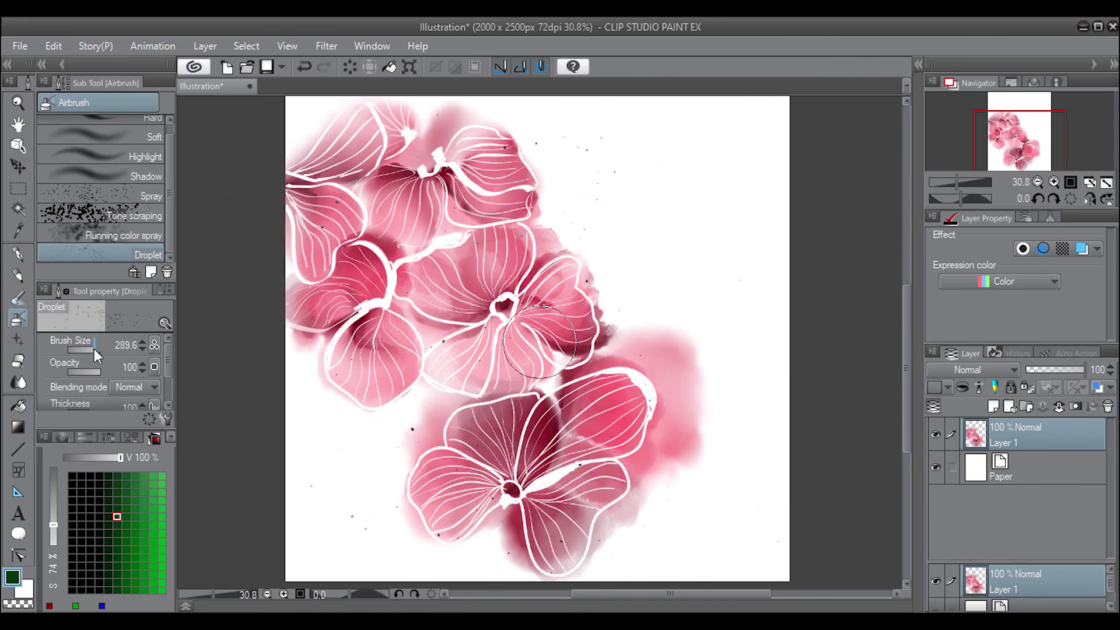
{"action": "left_click_drag", "start_coordinate": [94, 349], "coordinate": [92, 349]}
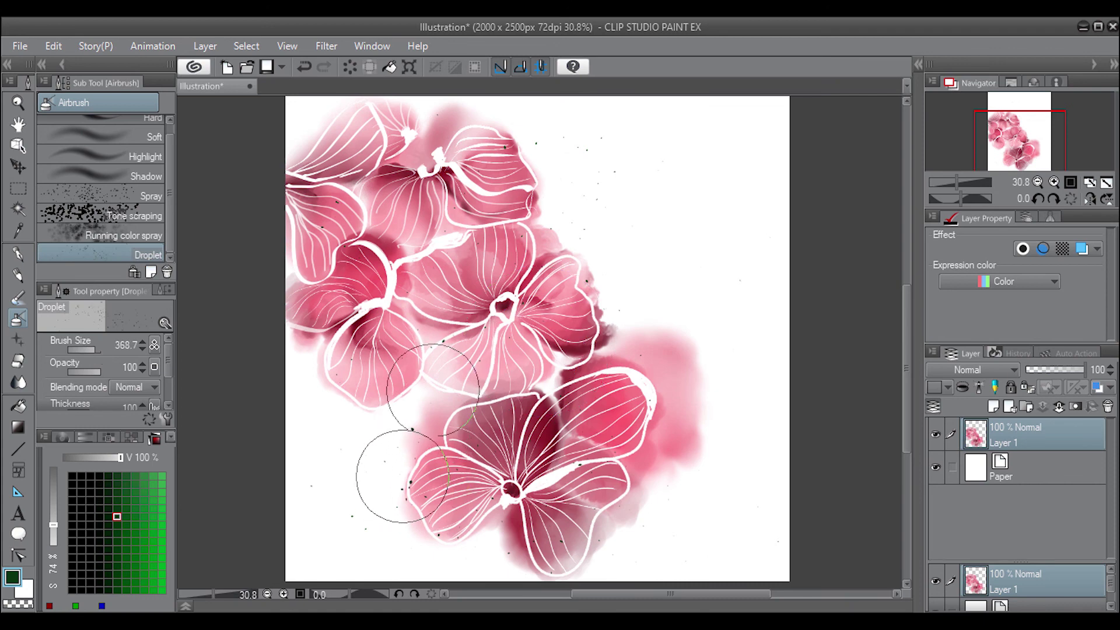
{"action": "left_click", "coordinate": [403, 466]}
{"action": "left_click", "coordinate": [697, 444]}
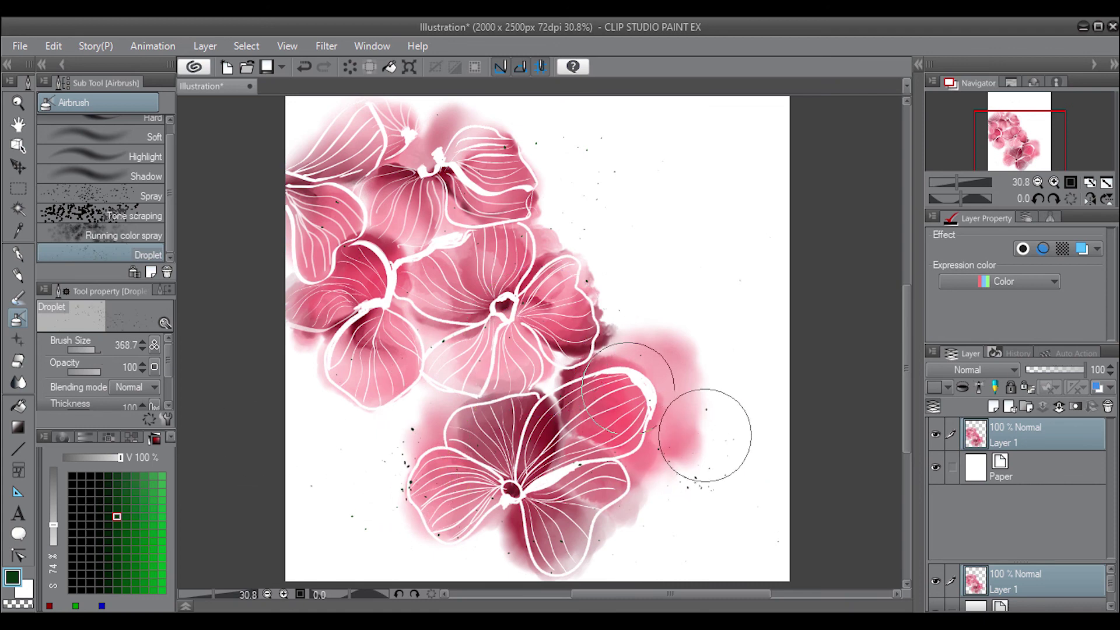
Step: Try an enlarged Tone scraping brush, then dab Running color spray on the upper-left petal
{"action": "left_click", "coordinate": [139, 216]}
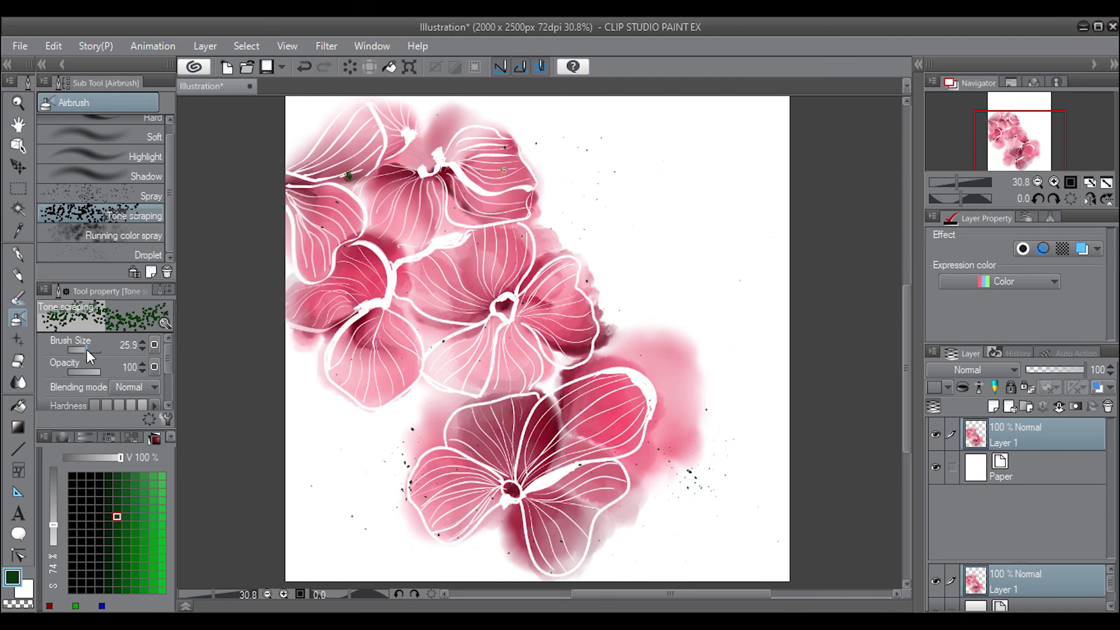
{"action": "left_click_drag", "start_coordinate": [87, 350], "coordinate": [91, 350]}
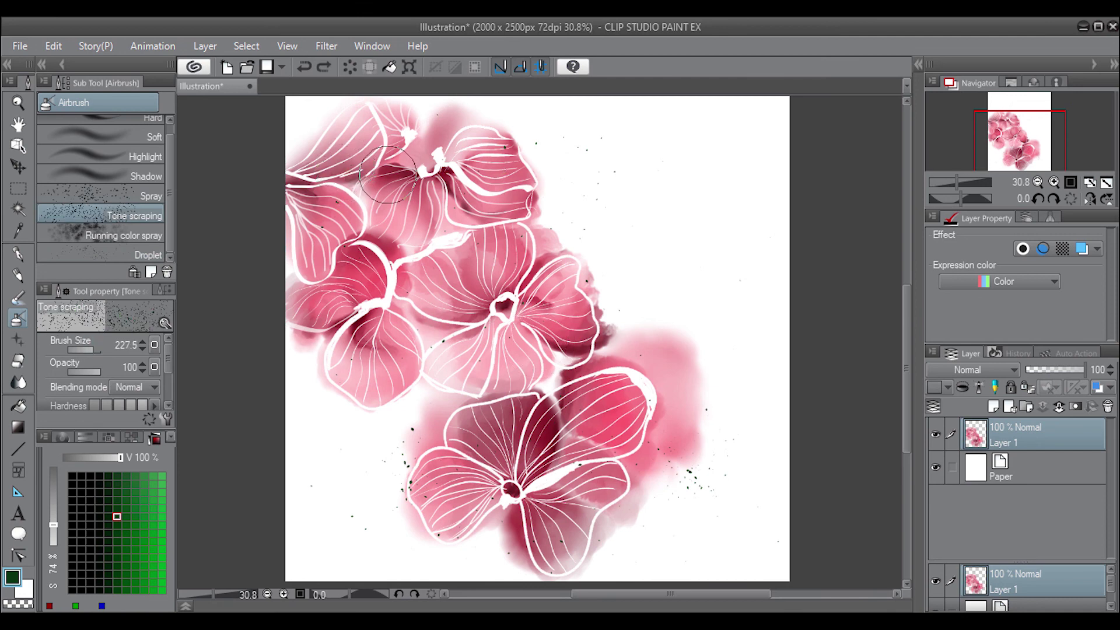
{"action": "left_click", "coordinate": [140, 235]}
{"action": "left_click", "coordinate": [311, 169]}
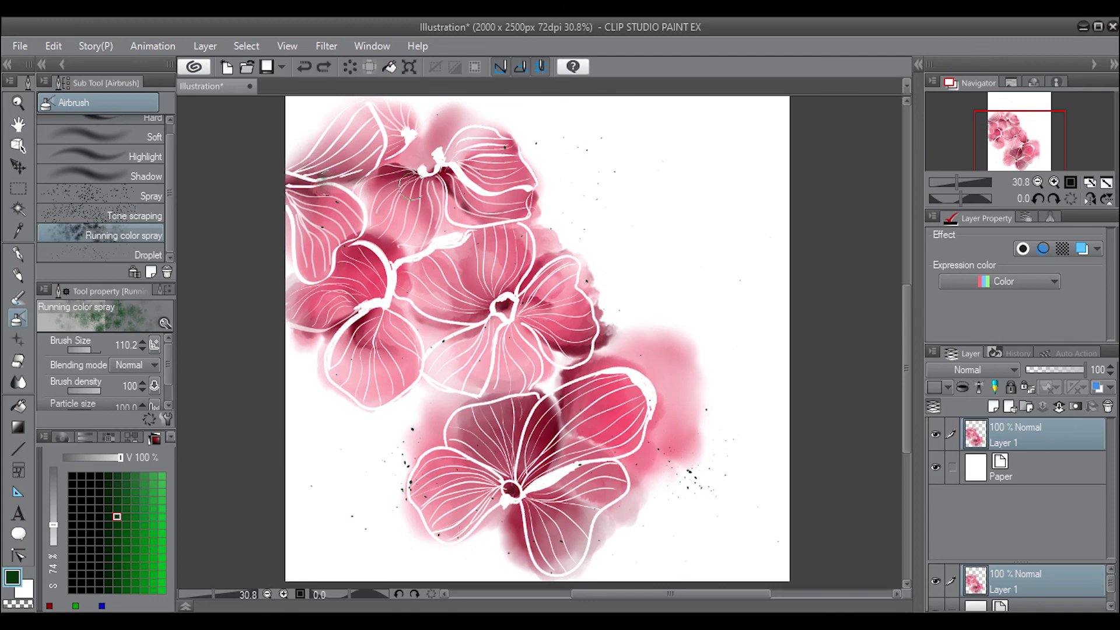